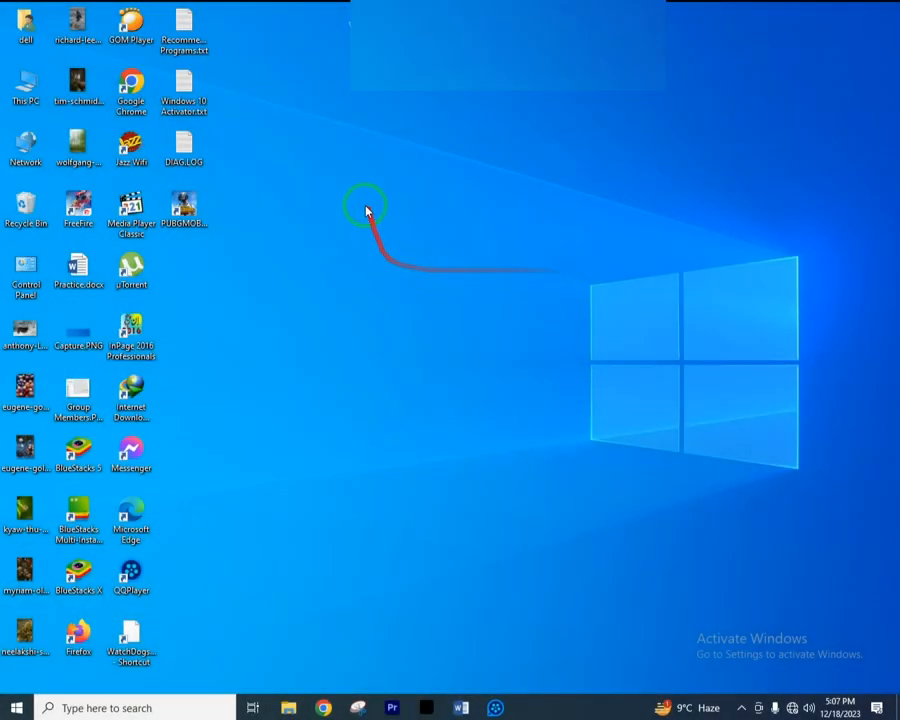
right_click(367, 208)
left_click(394, 267)
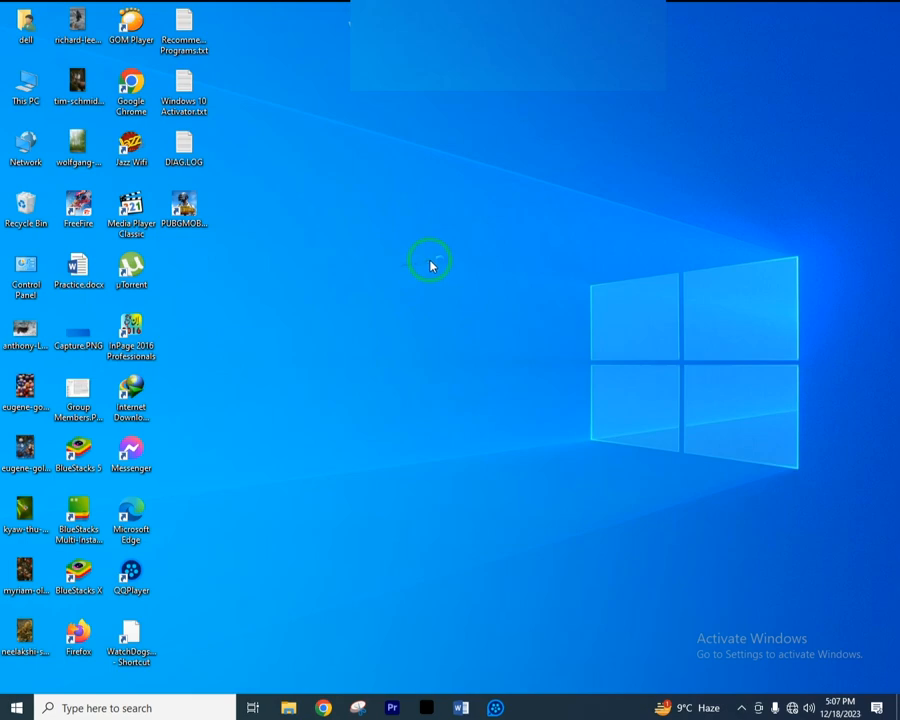
right_click(432, 223)
left_click(462, 282)
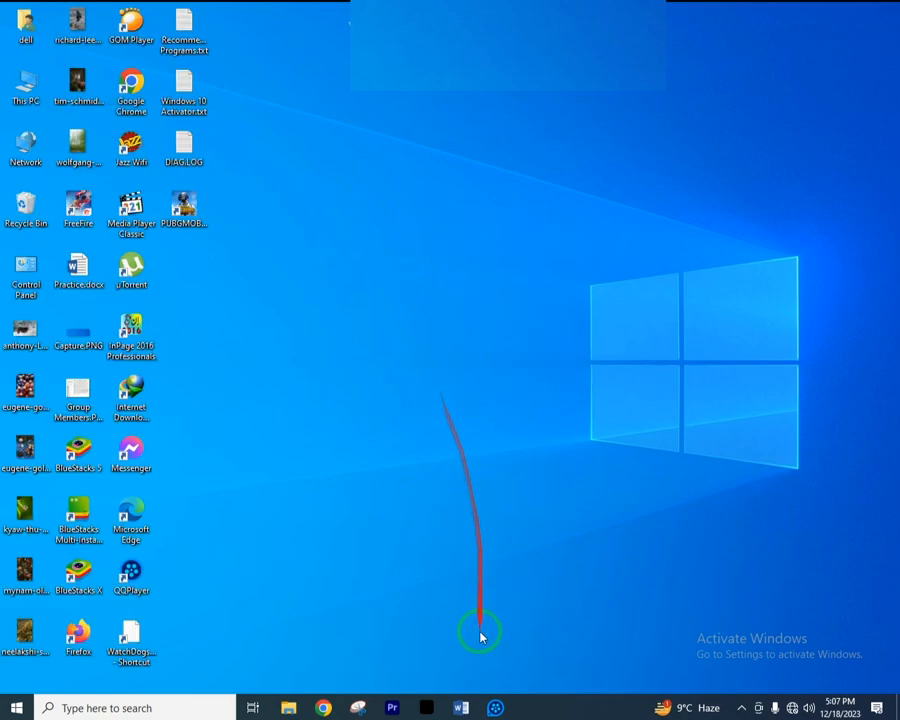
Start Word with a blank document and open the chooser for inserting a SmartArt graphic
left_click(461, 707)
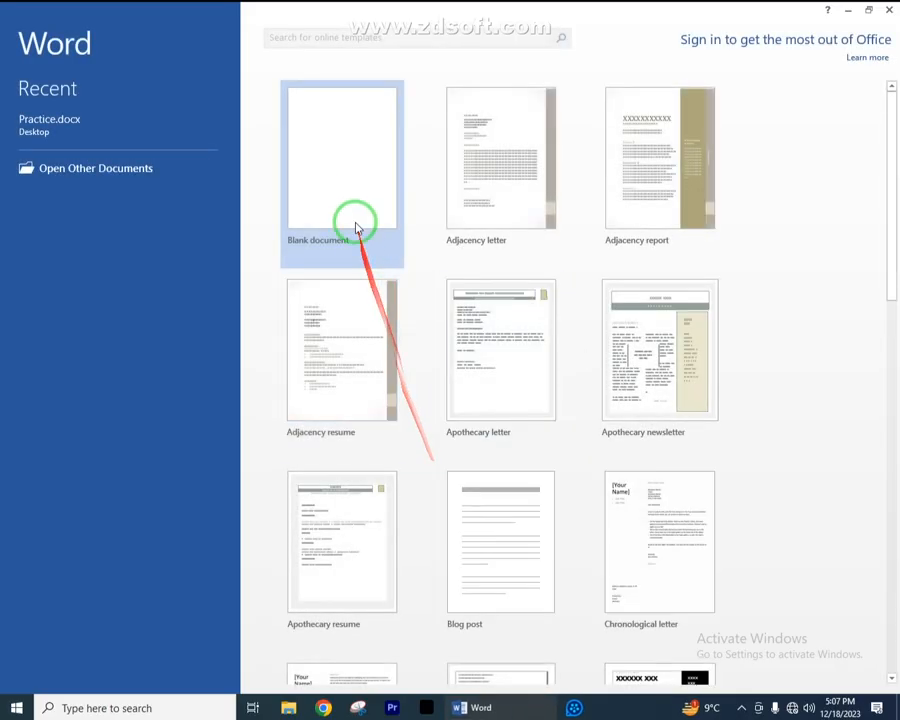
left_click(353, 196)
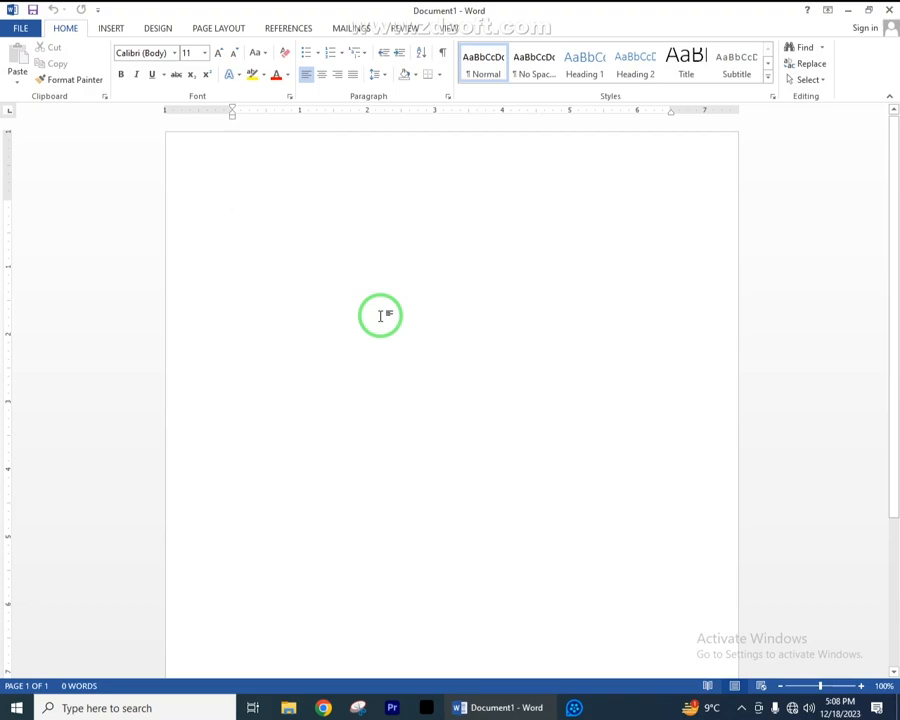
left_click(114, 28)
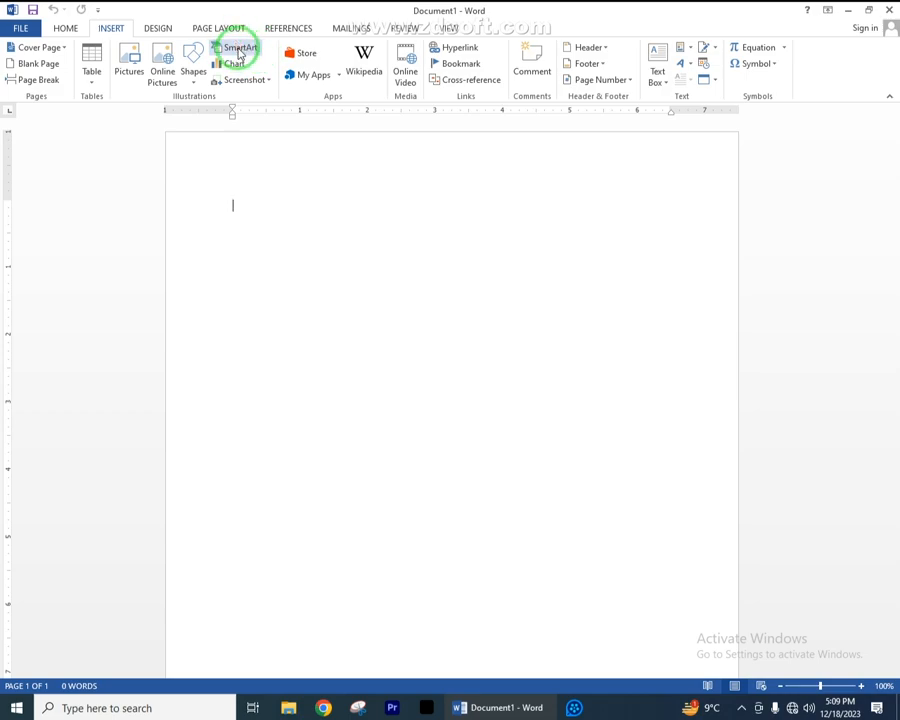
left_click(239, 52)
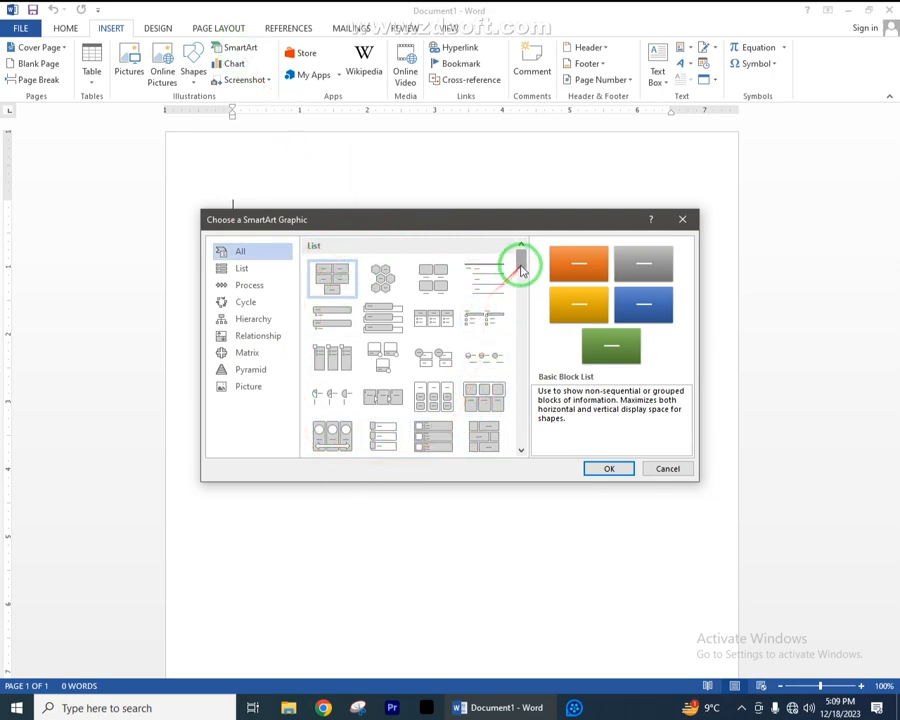
Look through the SmartArt layouts in the List, Process, Cycle, Hierarchy, Relationship, Matrix and Pyramid categories
mouse_move(519, 262)
left_mouse_down()
mouse_move(512, 432)
mouse_move(528, 338)
mouse_move(520, 263)
left_mouse_up()
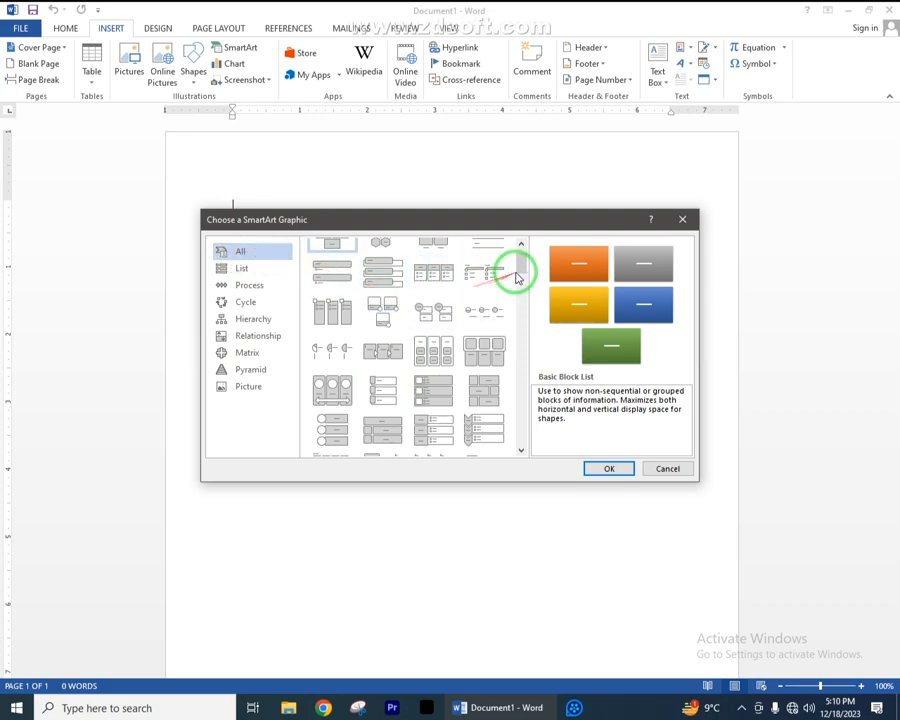
mouse_move(517, 277)
left_mouse_down()
mouse_move(517, 332)
mouse_move(518, 257)
left_mouse_up()
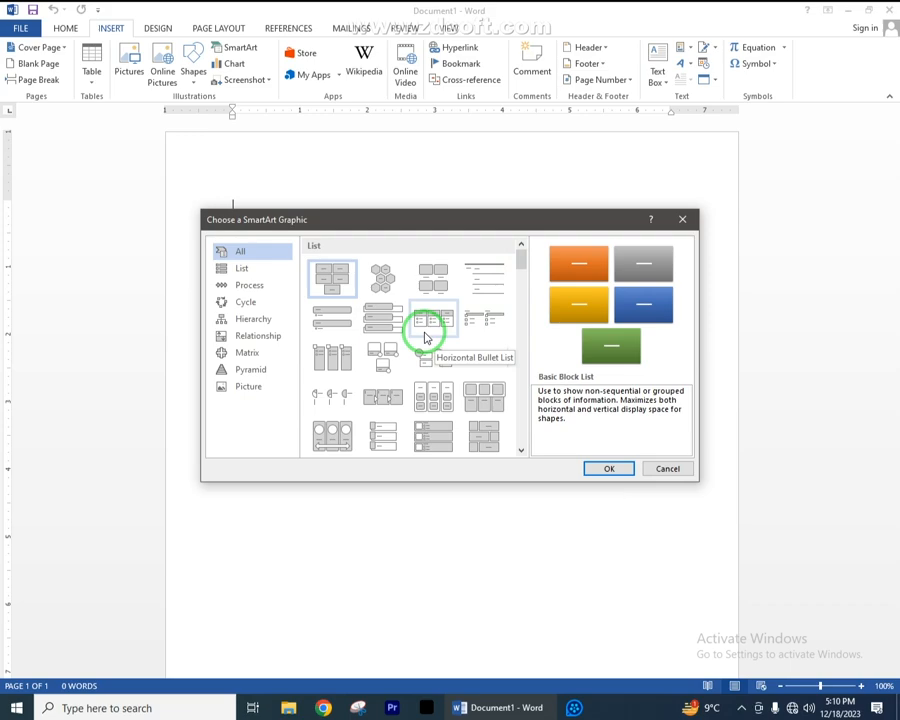
left_click(257, 272)
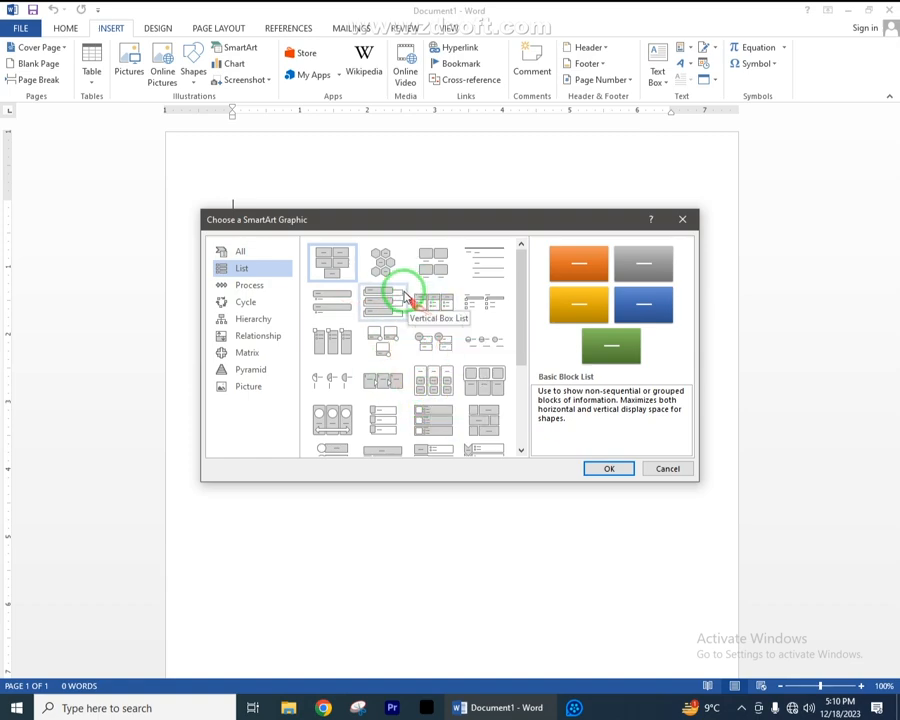
left_click_drag(516, 314, 524, 364)
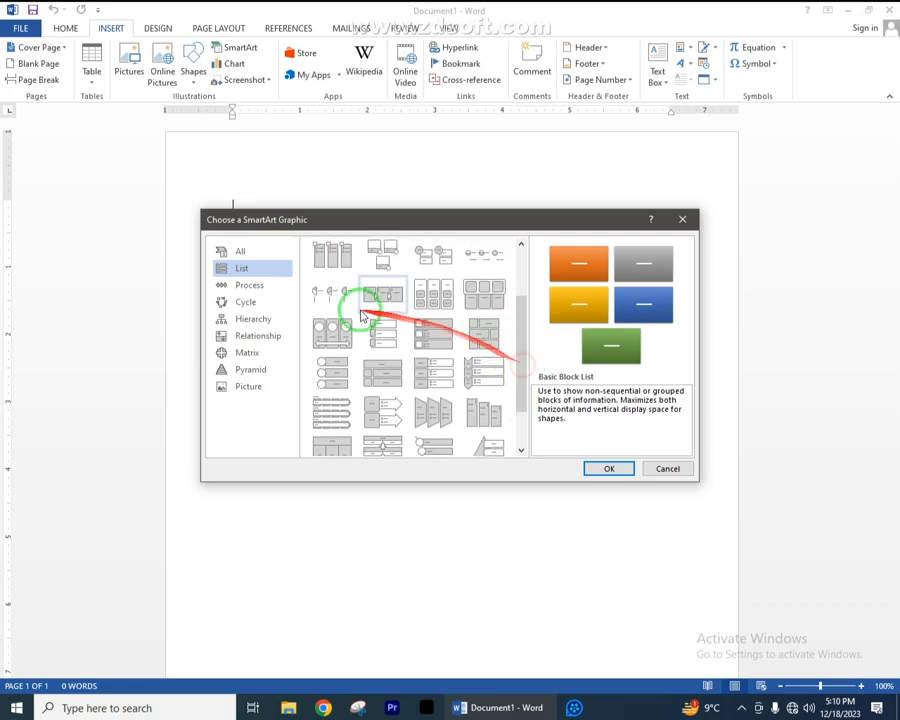
left_click(258, 286)
left_click(244, 301)
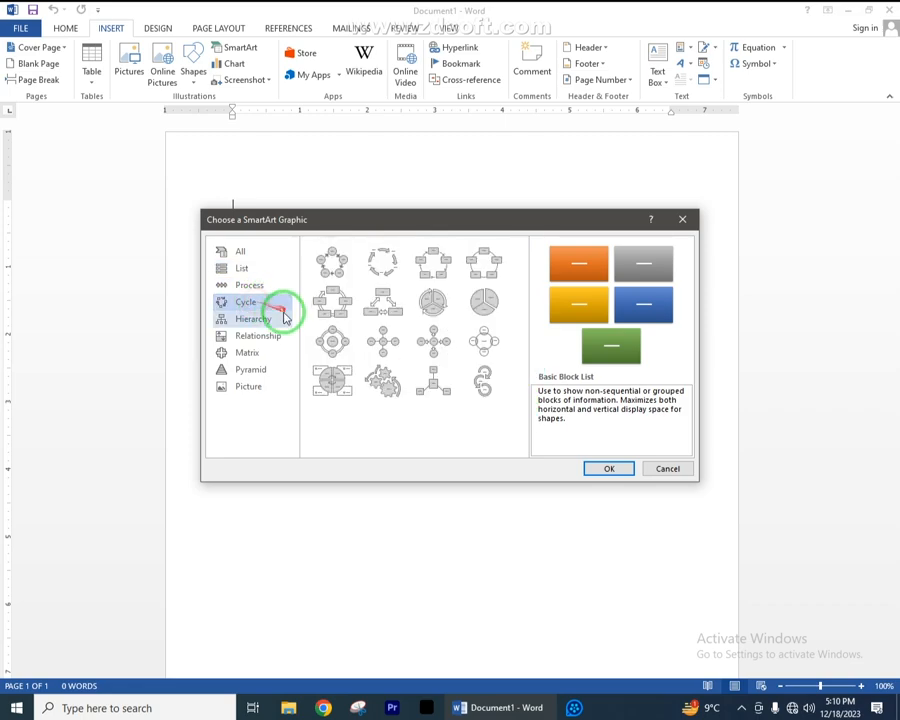
left_click(268, 319)
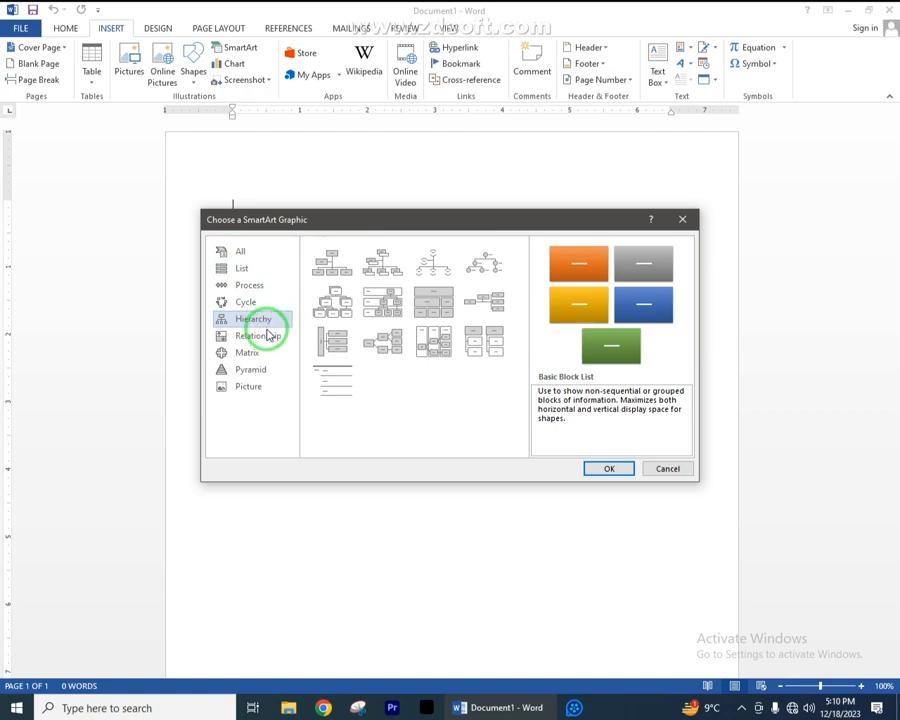
left_click(265, 338)
left_click(246, 353)
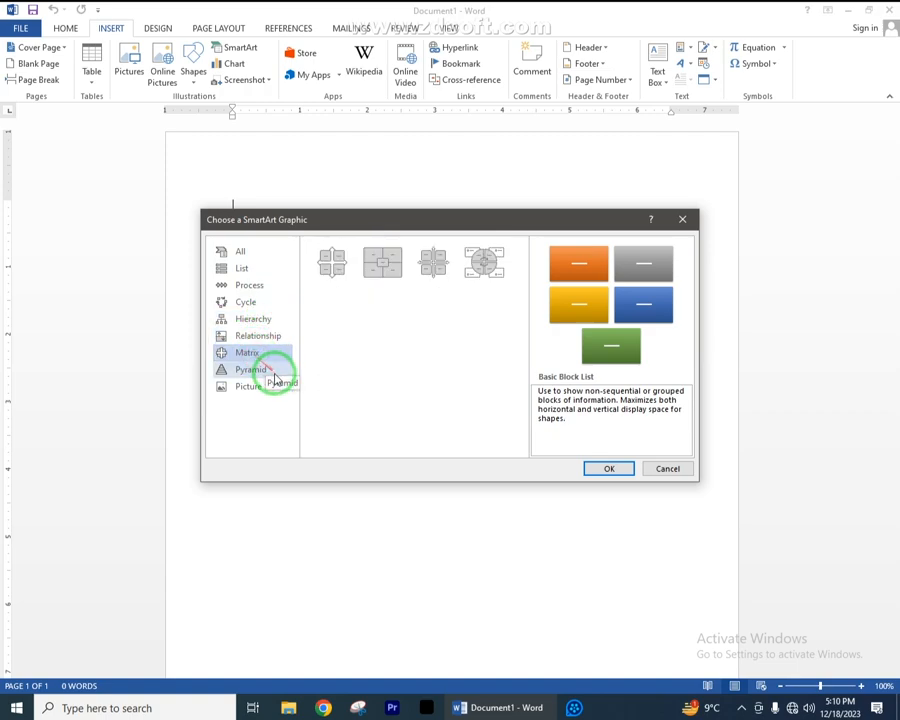
left_click(283, 371)
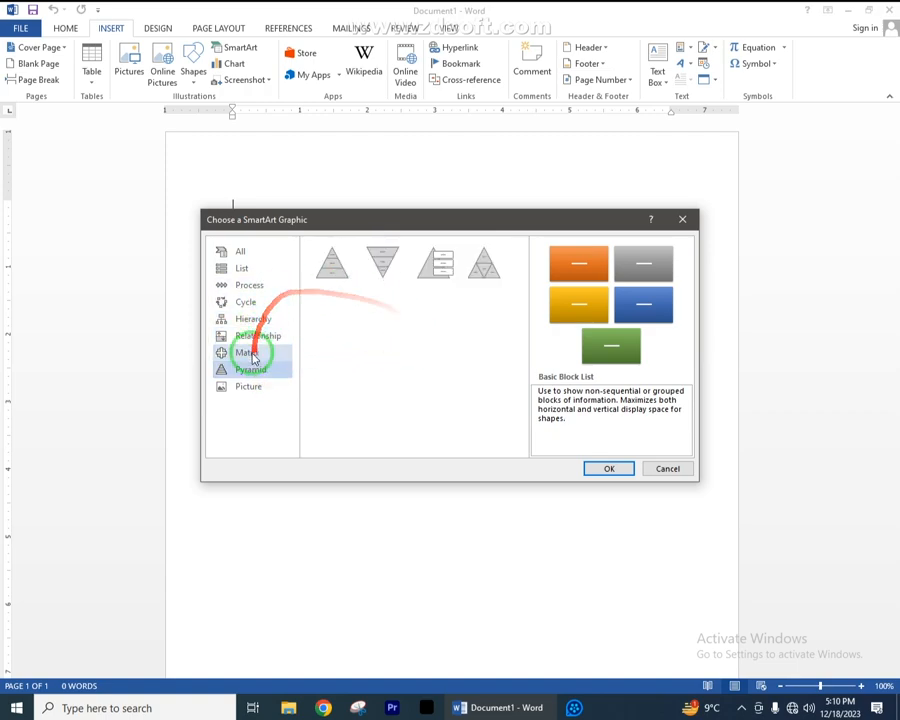
left_click(245, 253)
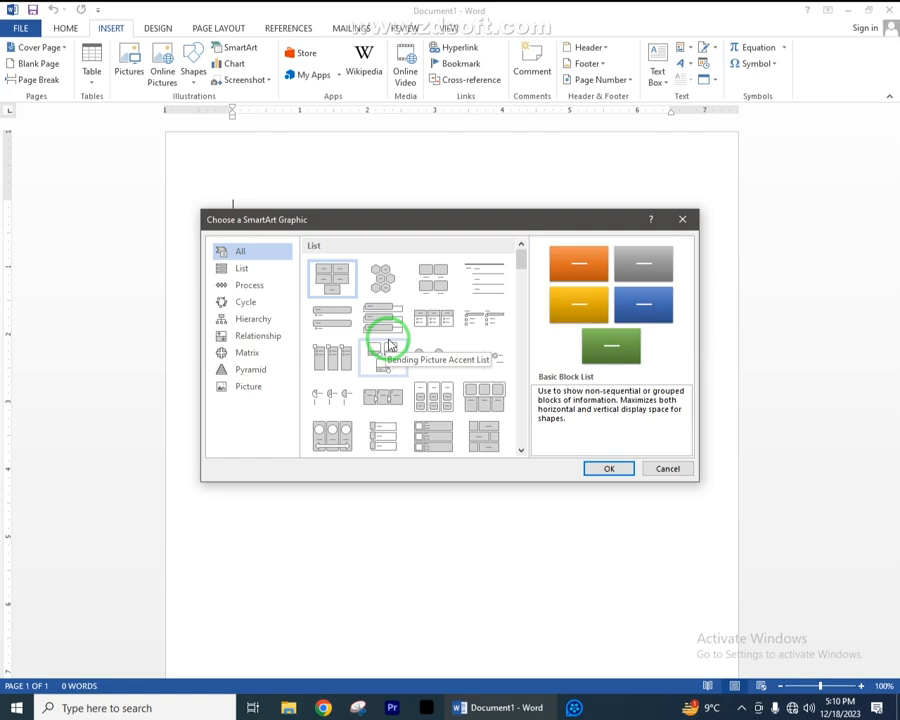
Compare the List, Process, Cycle and Hierarchy layouts to find a suitable SmartArt graphic
left_click(236, 268)
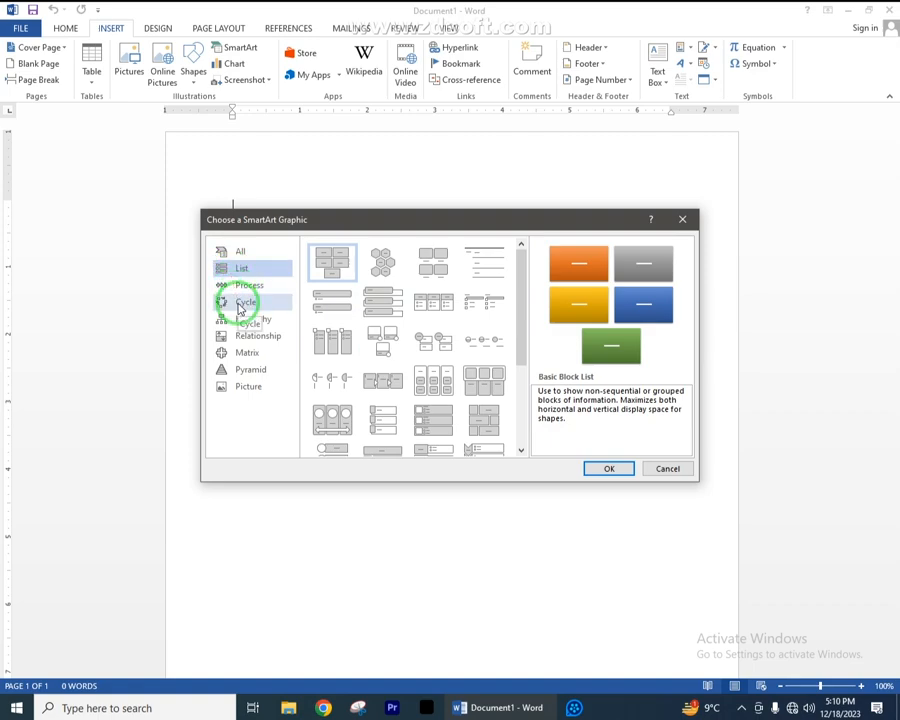
left_click(240, 305)
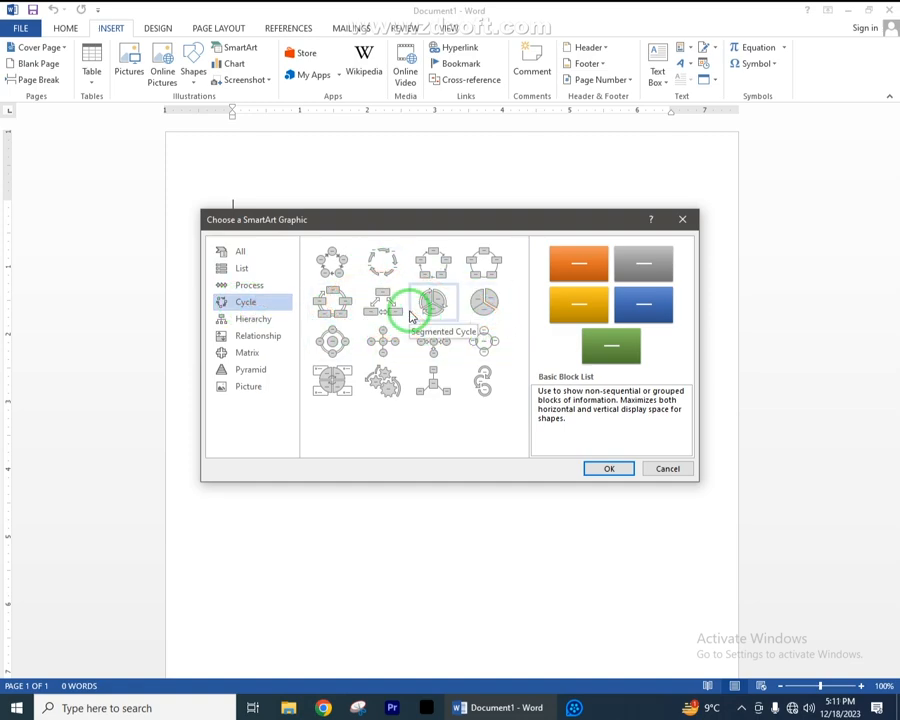
left_click(255, 321)
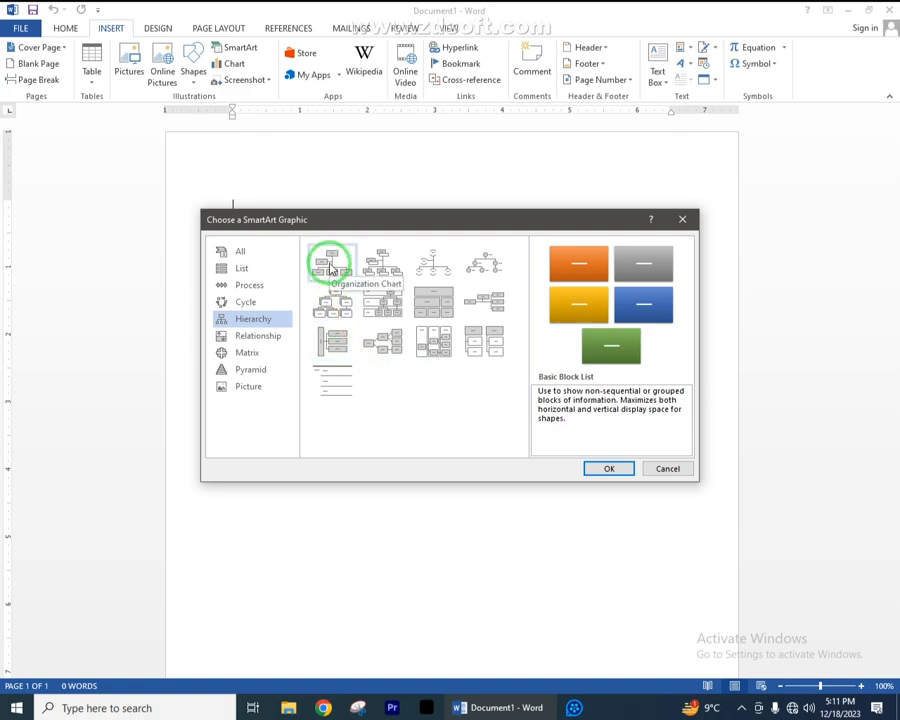
left_click(243, 268)
left_click(252, 285)
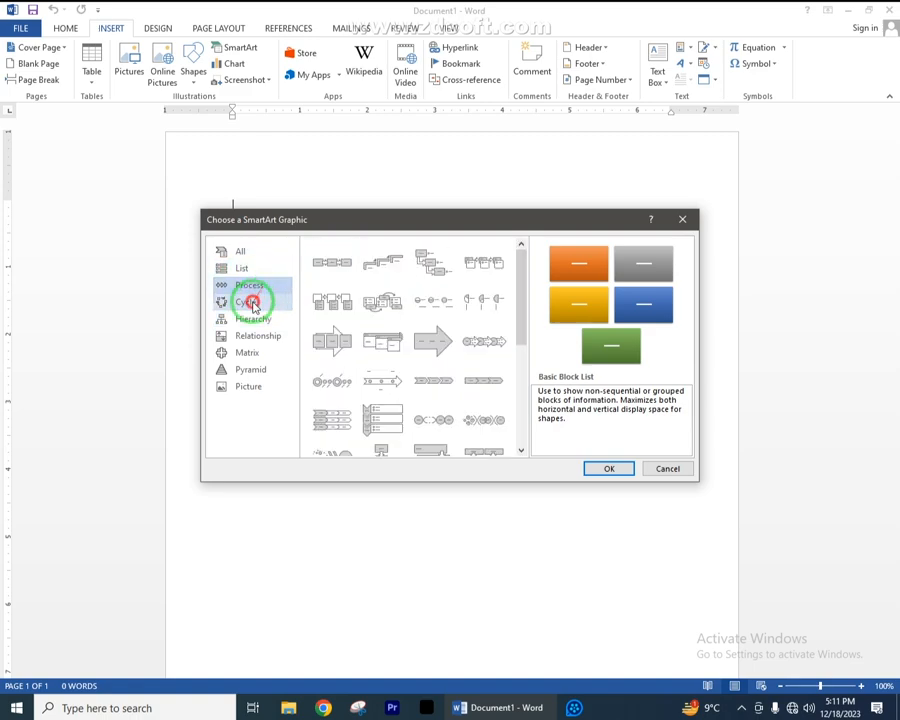
left_click(250, 302)
left_click(252, 318)
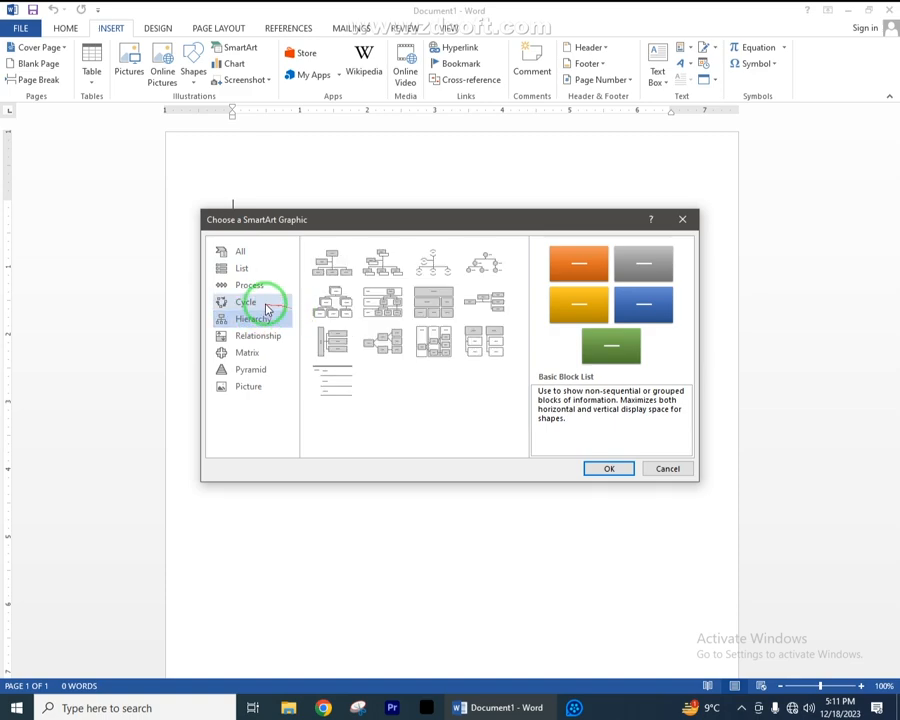
left_click(262, 303)
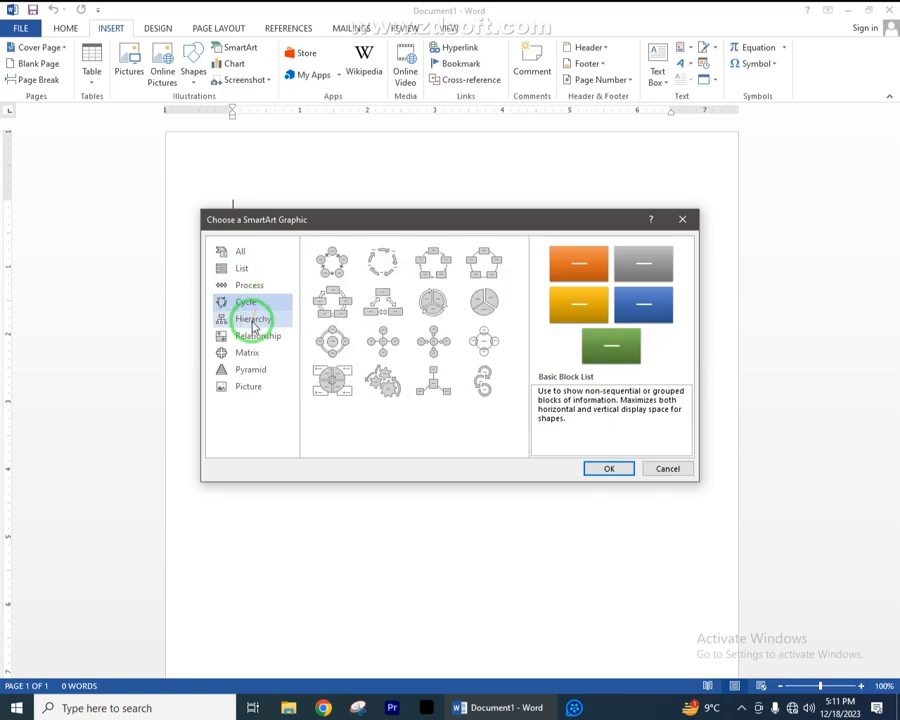
Insert an Organization Chart from the Hierarchy category into the document
left_click(253, 320)
left_click(332, 262)
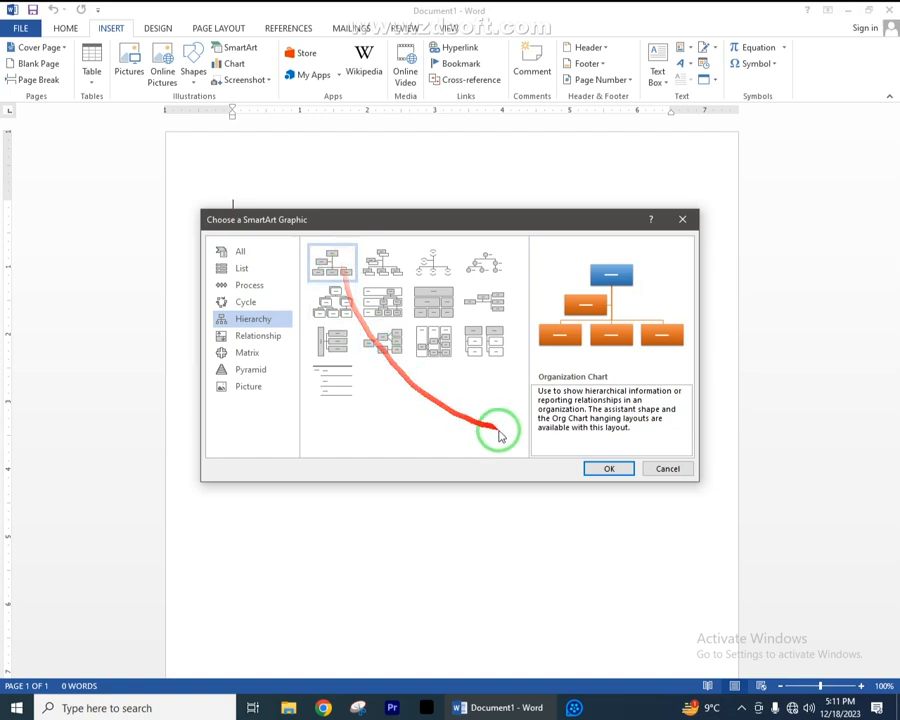
left_click(605, 468)
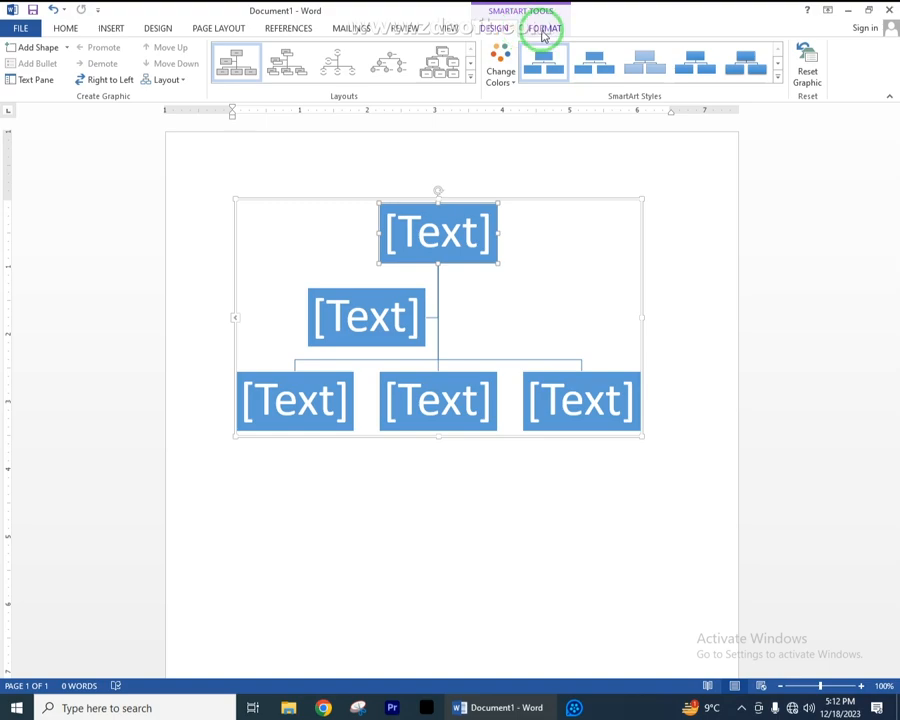
Examine the SmartArt design and format options available for the inserted organization chart
left_click(540, 30)
left_click(499, 30)
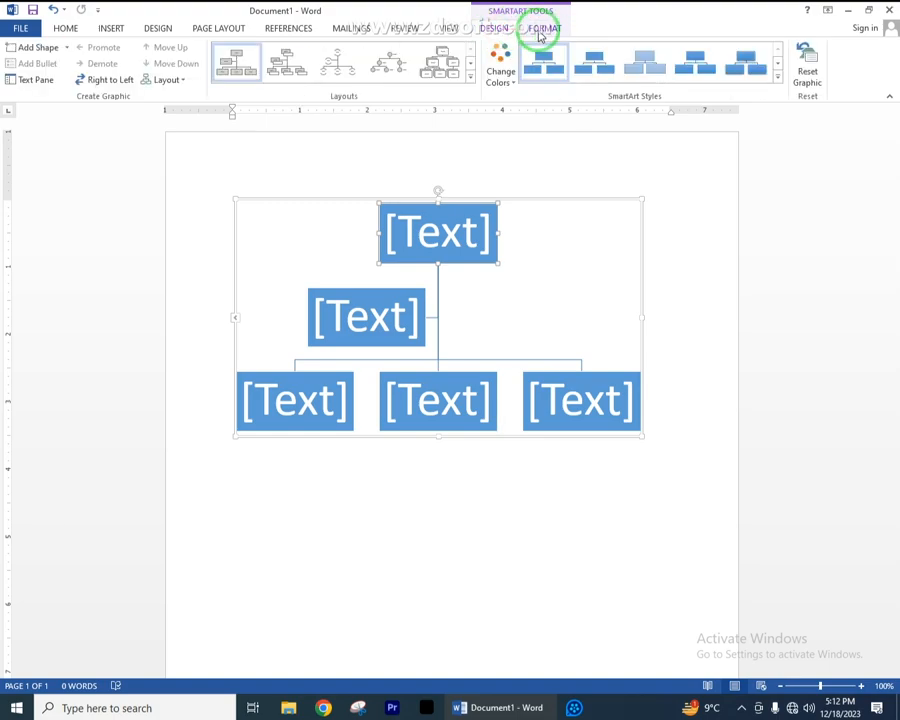
left_click(538, 28)
left_click(493, 28)
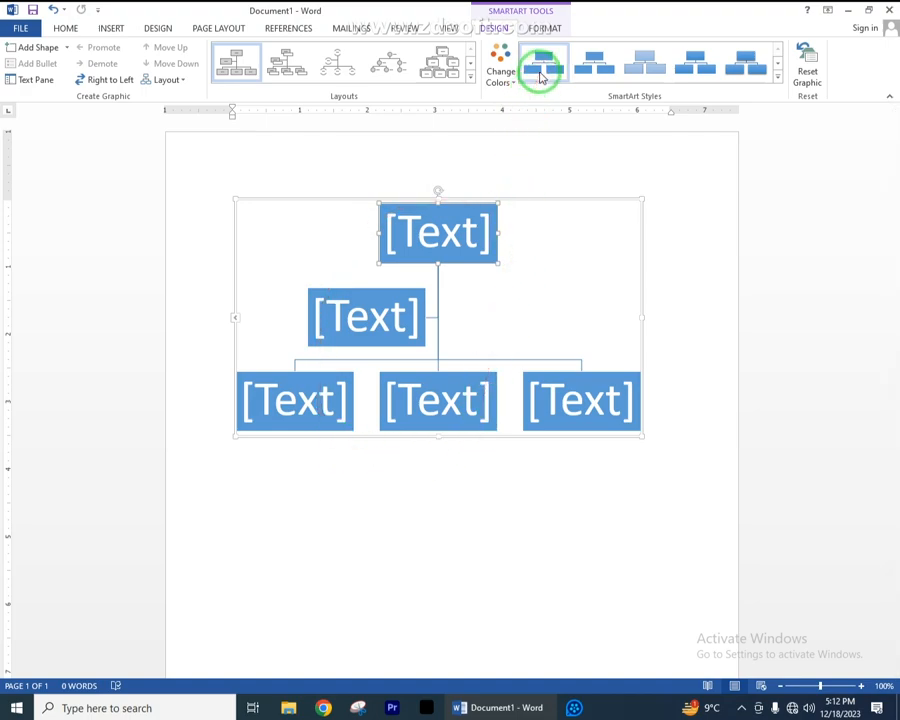
left_click(545, 28)
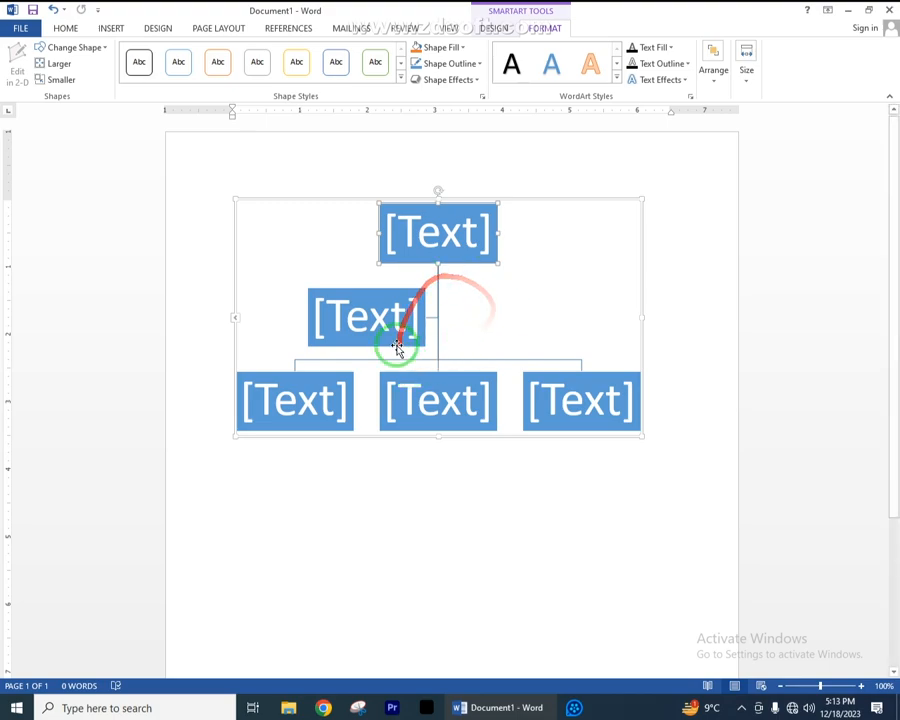
left_click(490, 26)
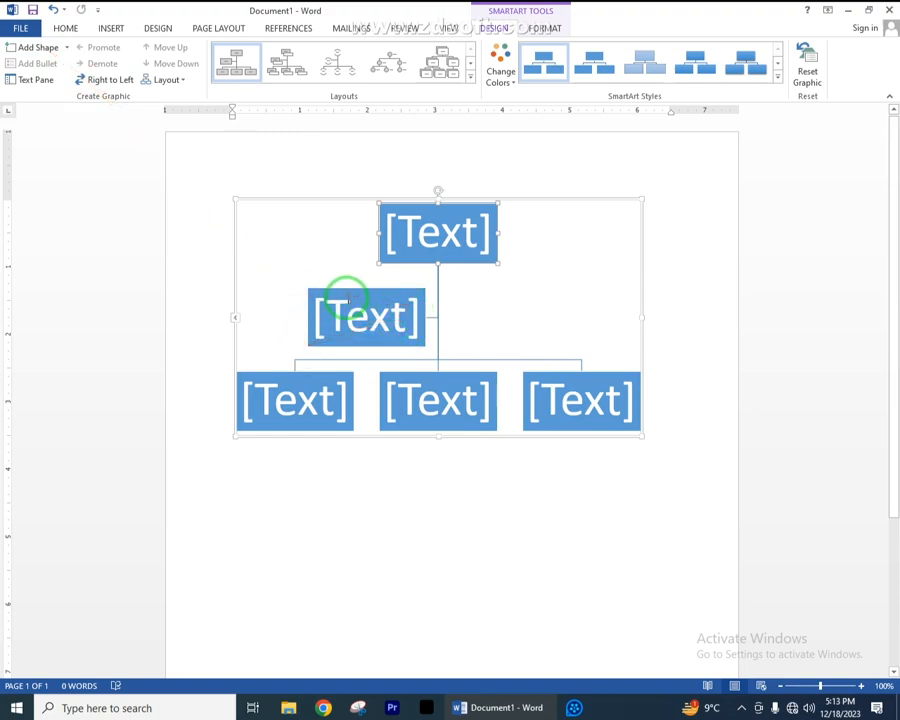
left_click(360, 294)
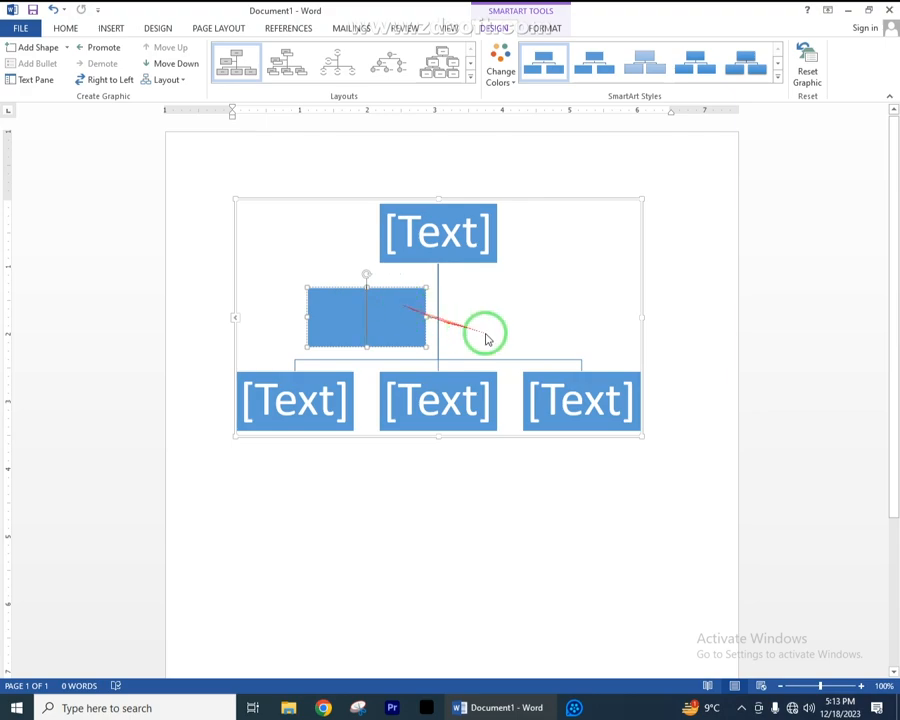
left_click(555, 402)
left_click(439, 403)
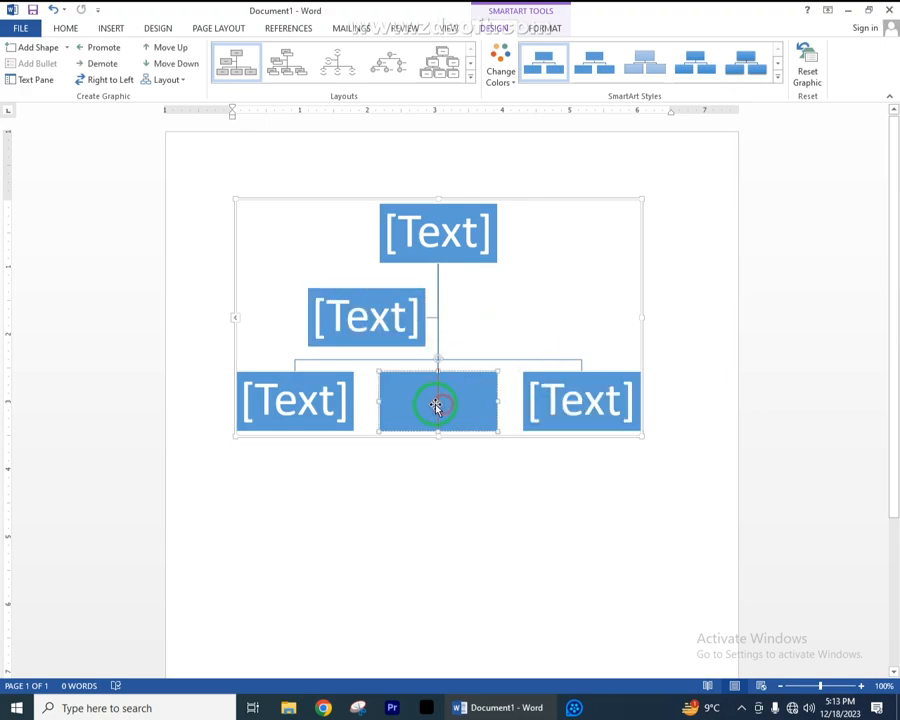
left_click(318, 402)
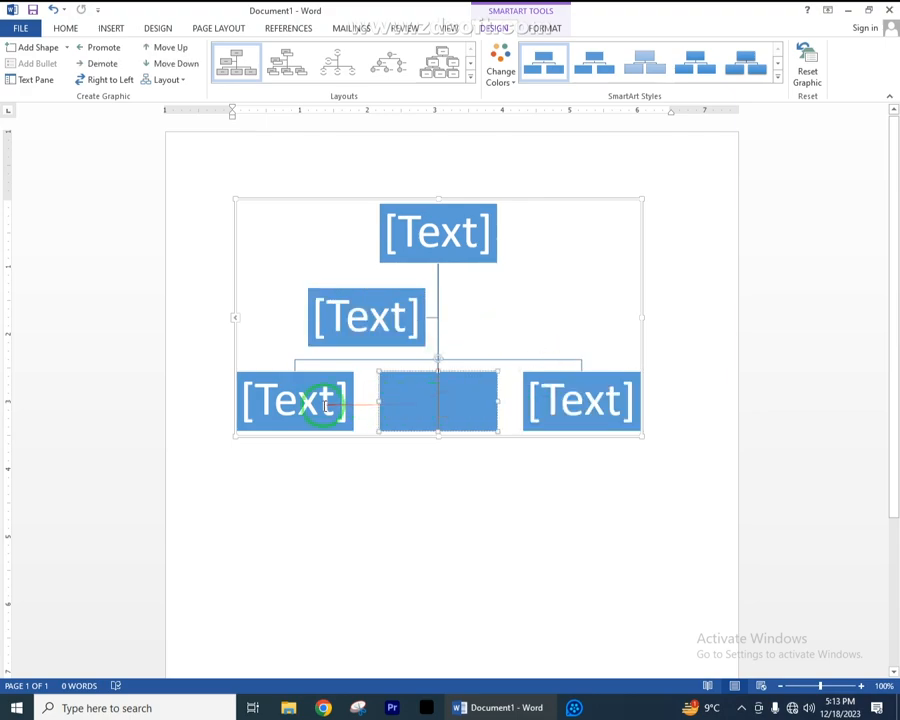
left_click(434, 261)
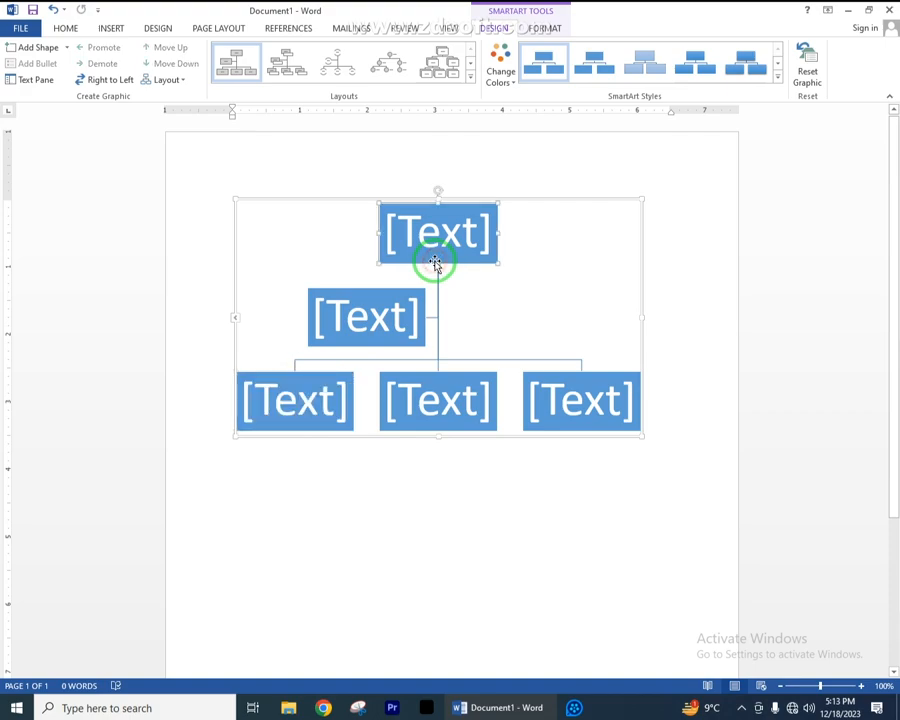
left_click(344, 256)
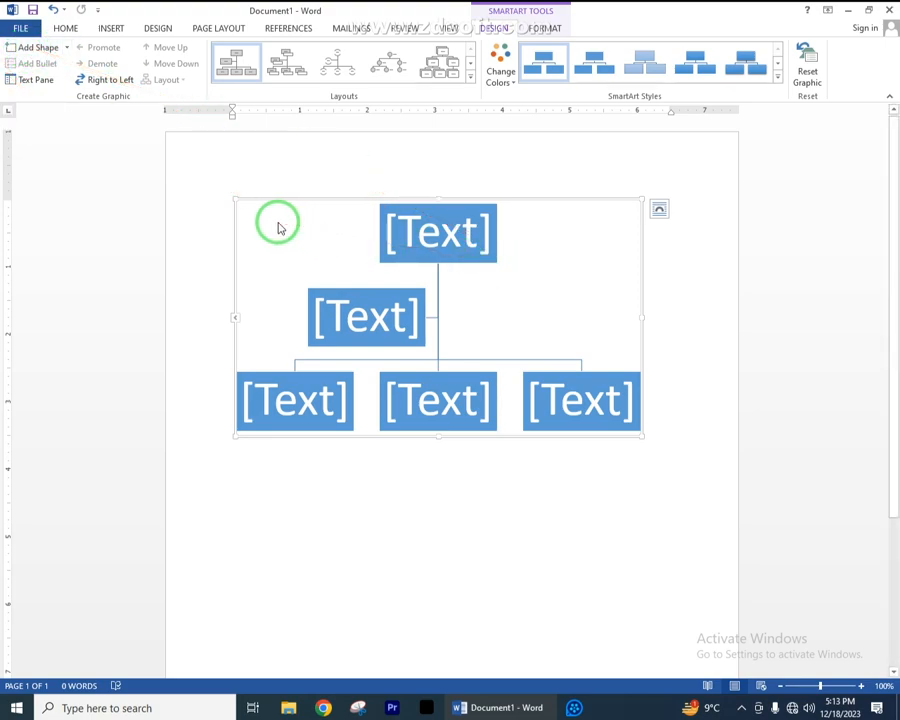
Compare the Add Shape options available for the whole chart with those for the selected top box
left_click(68, 48)
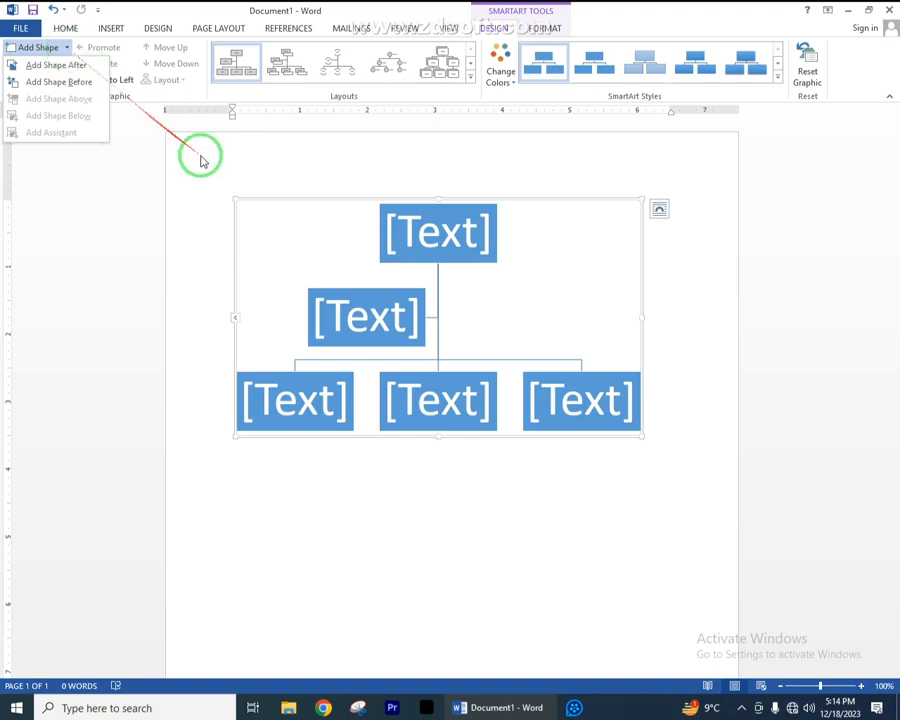
left_click(452, 250)
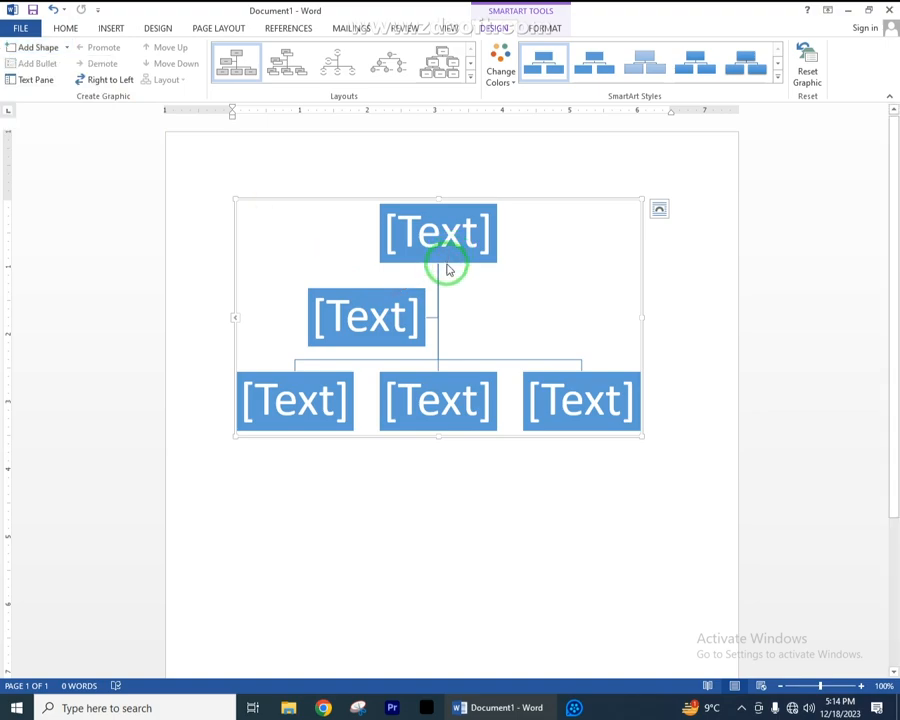
left_click(449, 265)
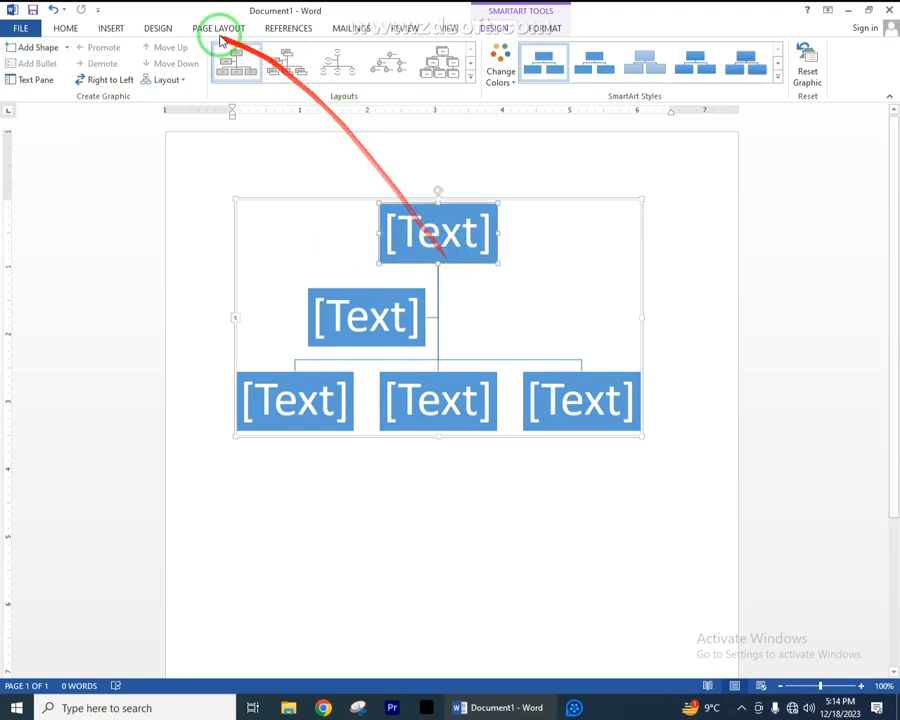
left_click(67, 47)
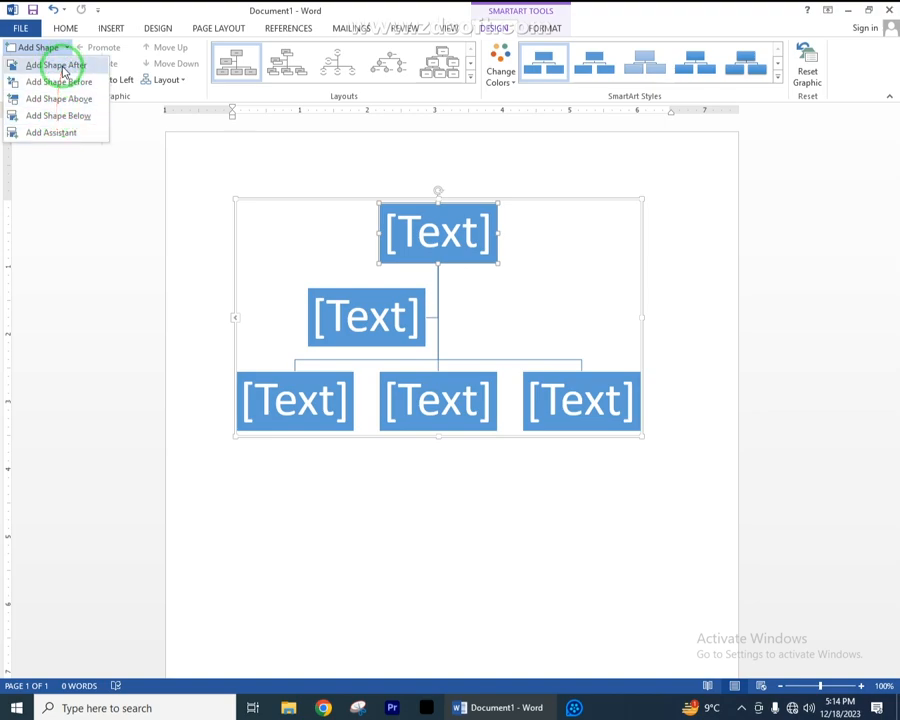
left_click(215, 189)
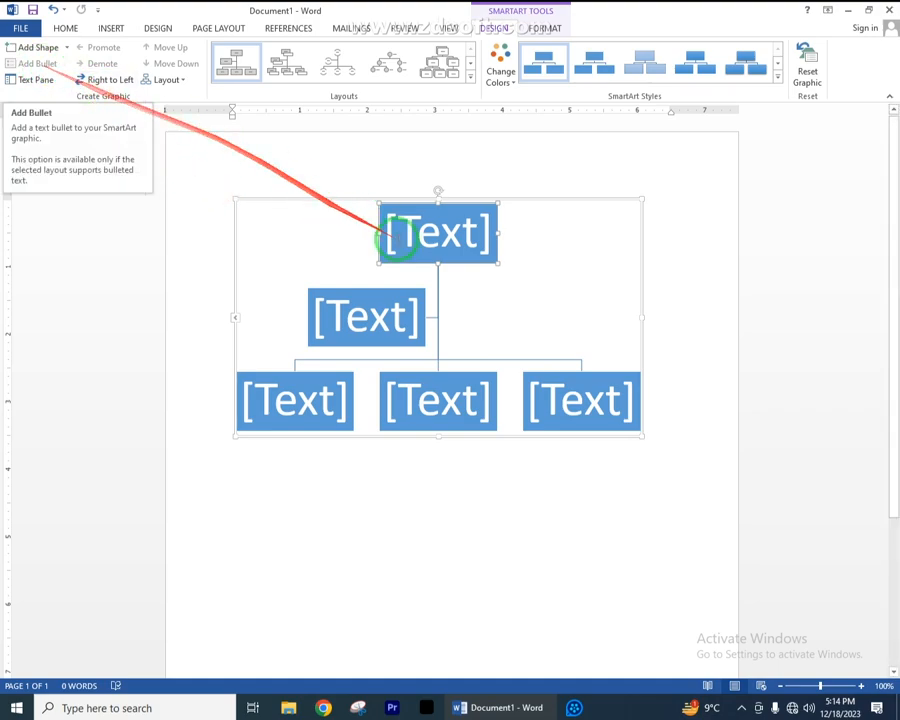
Inspect the top box's entry in the SmartArt text pane, showing and hiding the pane and leaving it closed
left_click(420, 240)
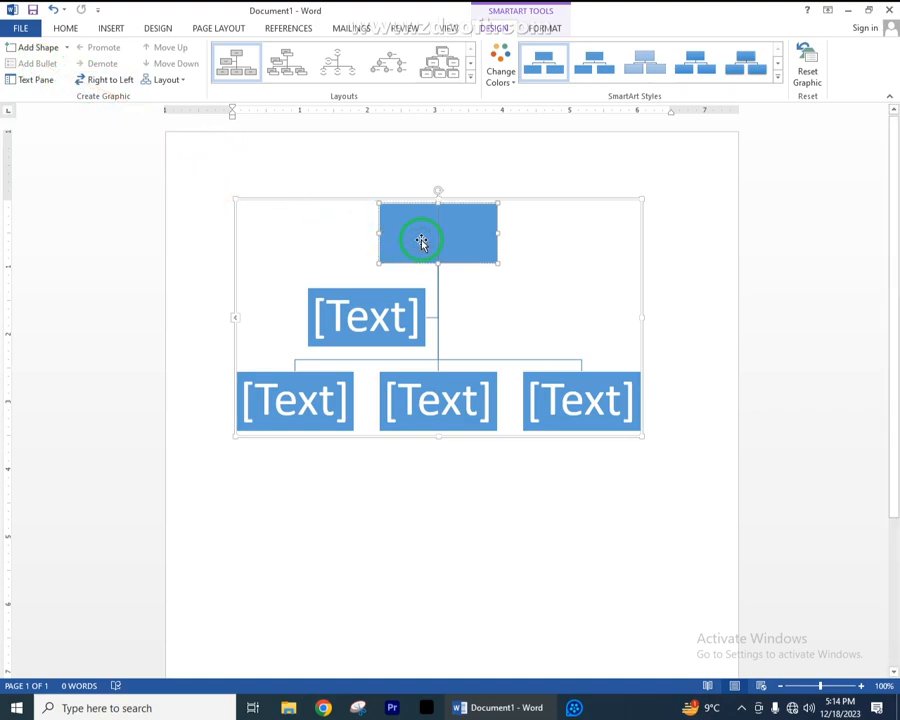
left_click(24, 79)
left_click(38, 80)
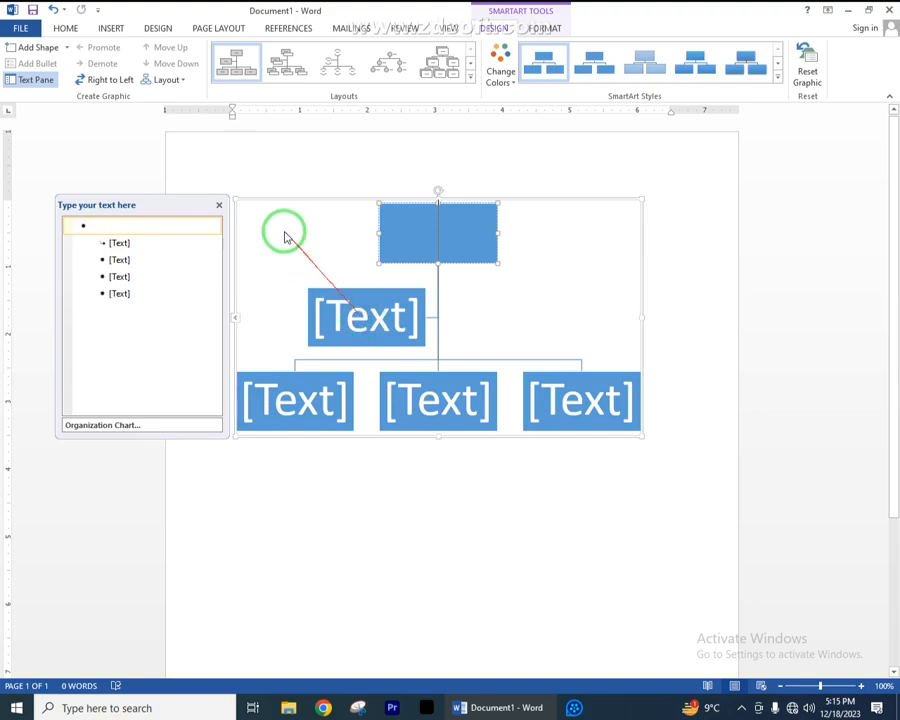
left_click(219, 204)
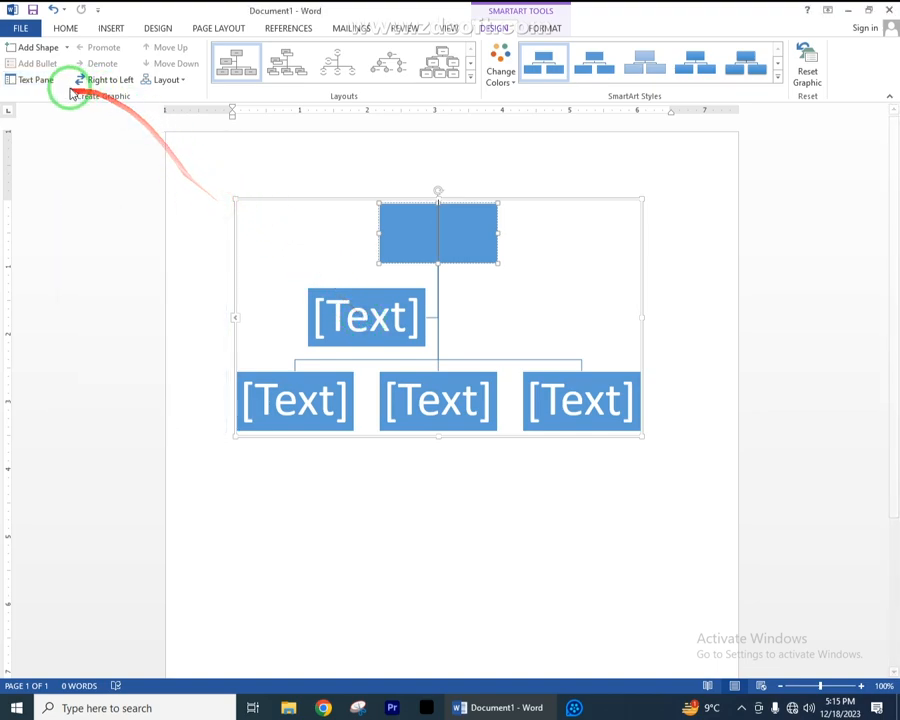
left_click(40, 82)
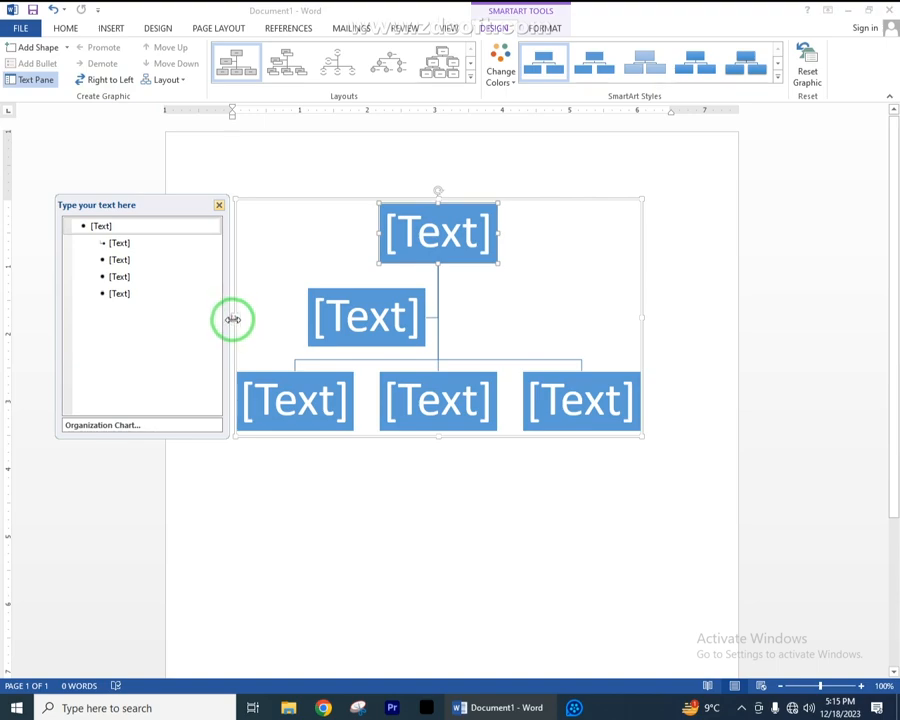
left_click(217, 205)
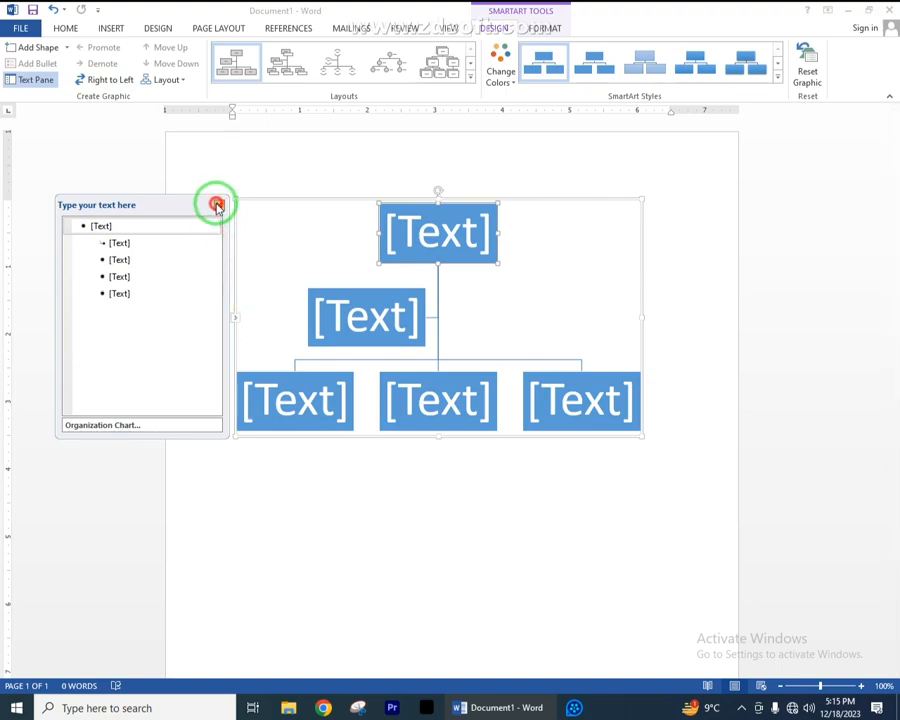
left_click(233, 320)
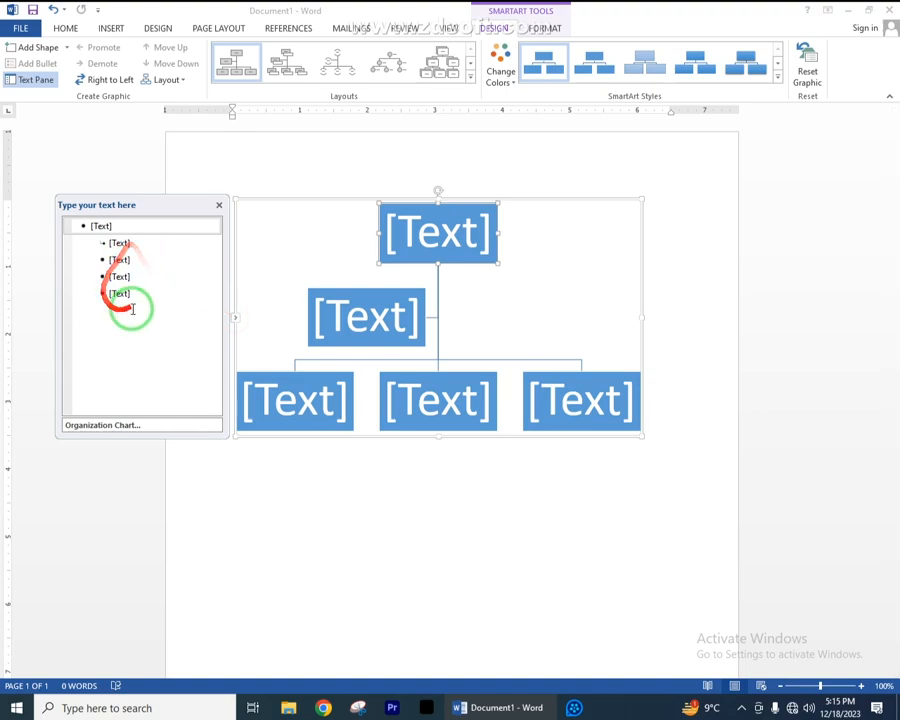
left_click(100, 226)
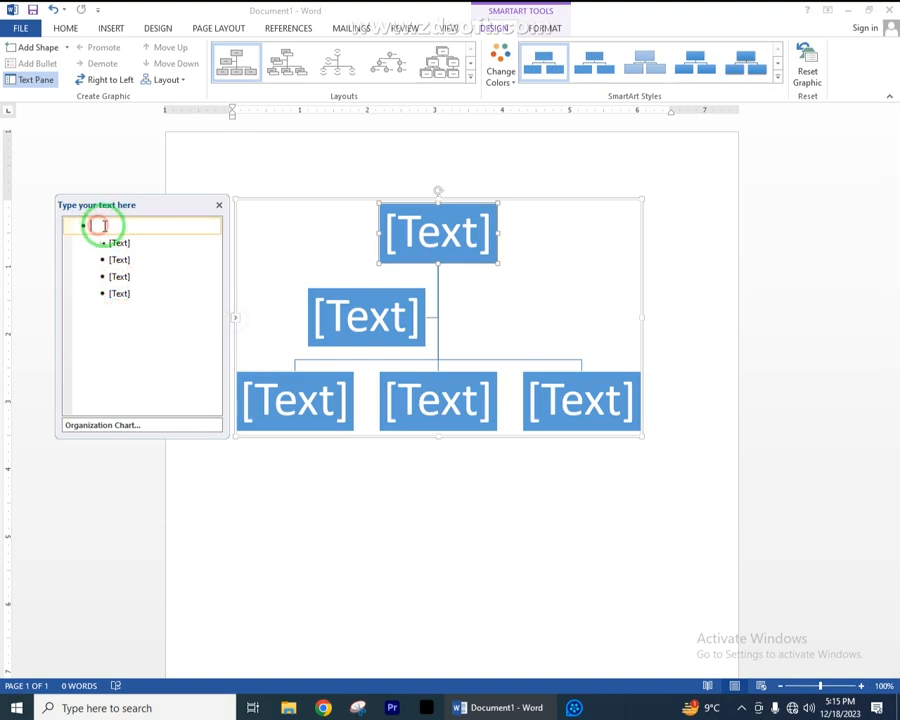
left_click(218, 206)
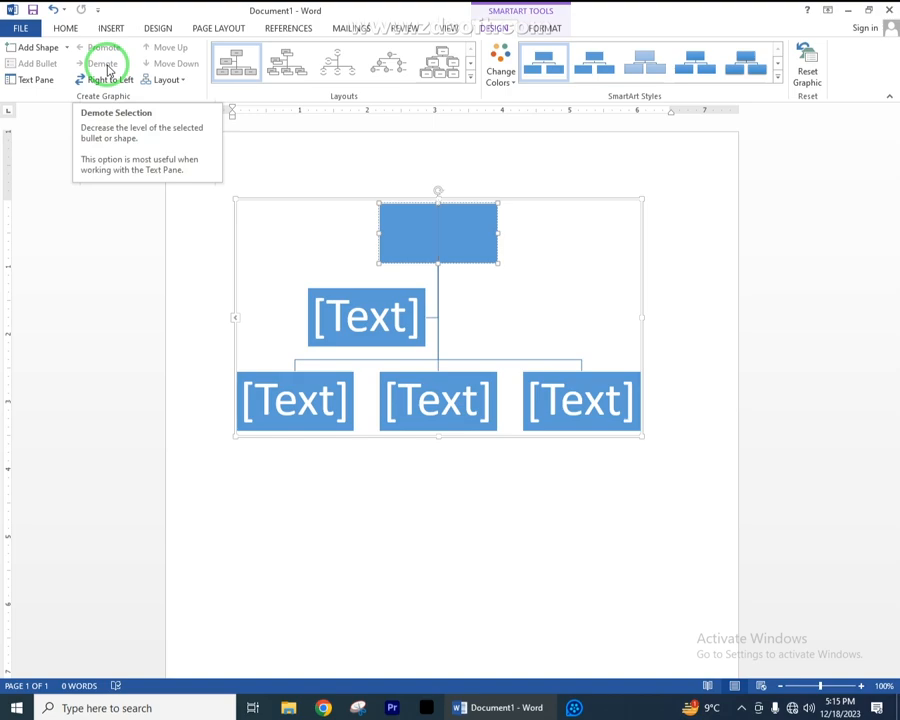
Switch the whole organization chart between left-to-right and right-to-left direction, leaving it set to right-to-left
left_click(493, 293)
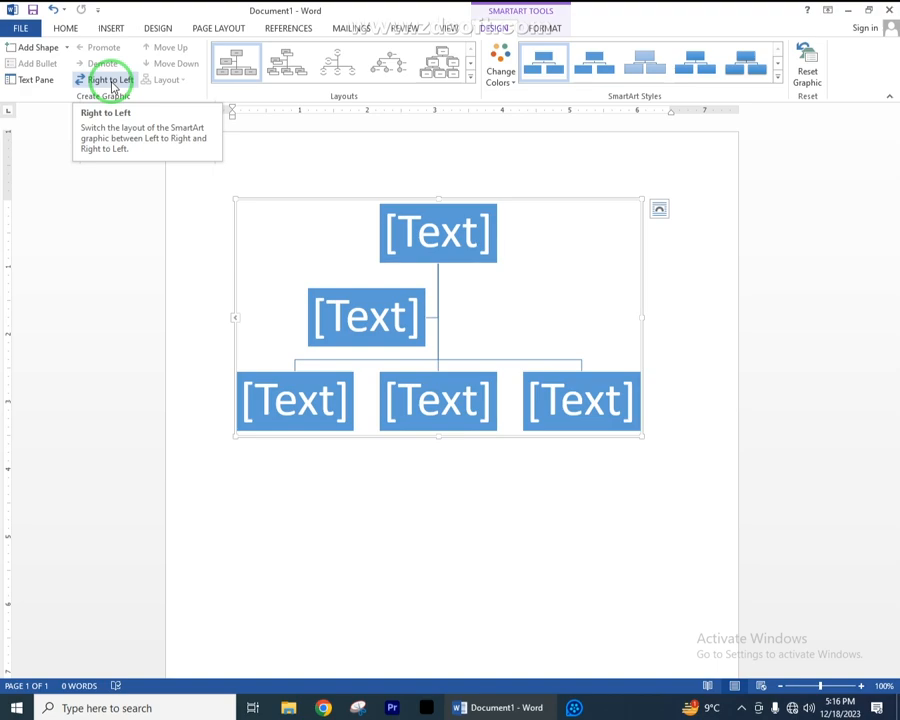
left_click(112, 86)
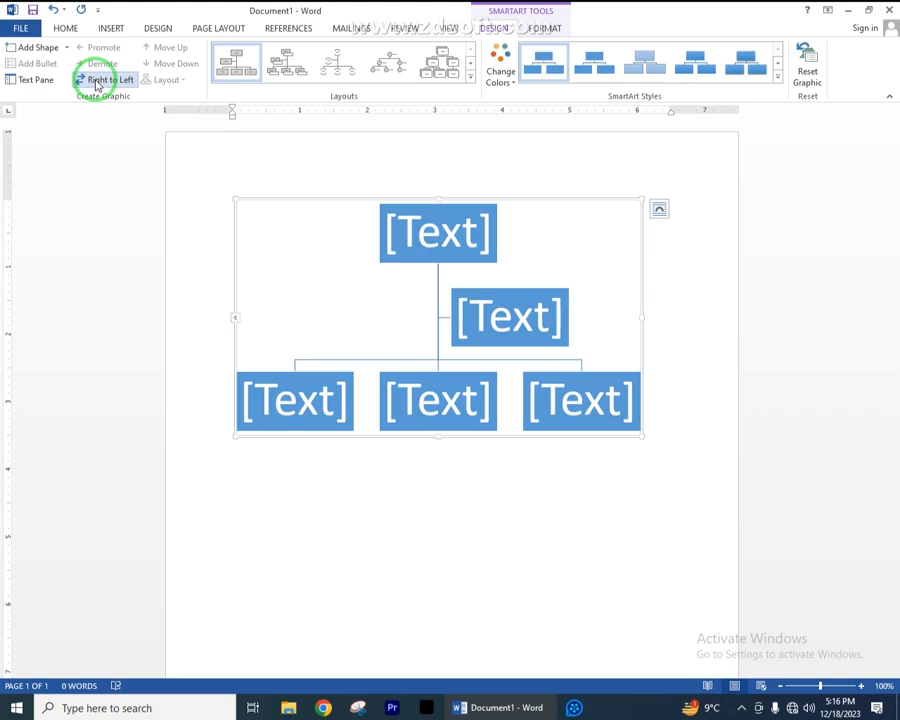
left_click(97, 82)
left_click(97, 82)
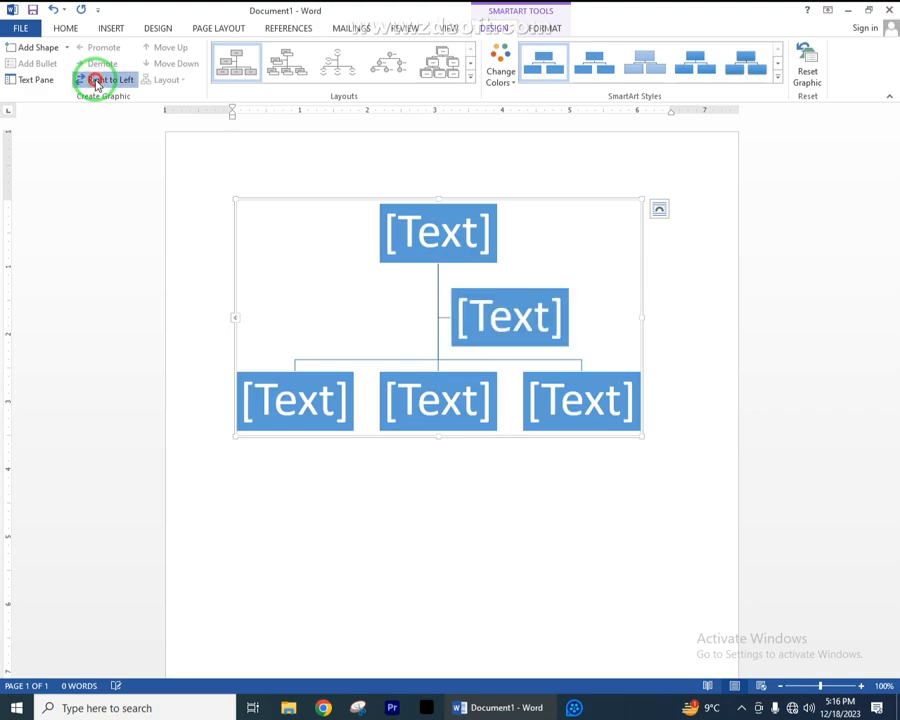
left_click(97, 82)
left_click(97, 82)
left_click(97, 82)
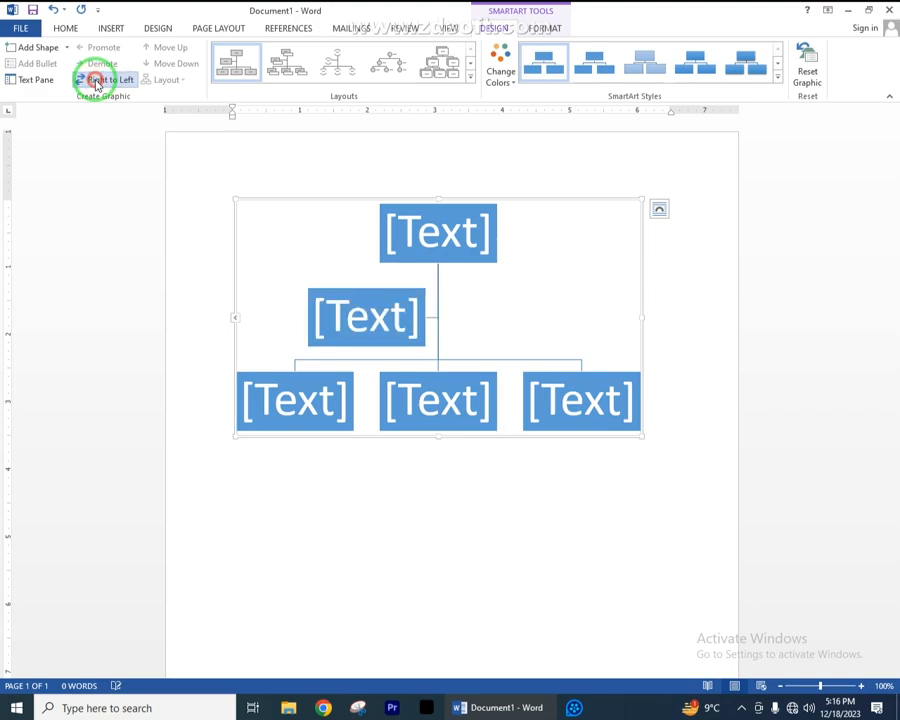
left_click(97, 82)
left_click(97, 82)
left_click(97, 82)
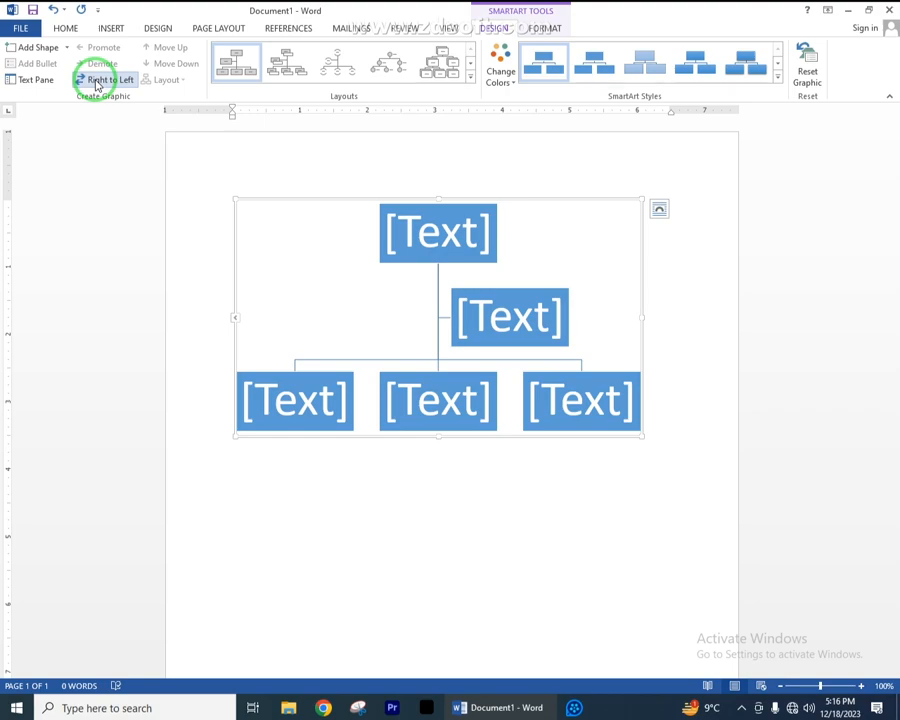
Test the Right to Left switch with a bottom-row box selected, leaving the chart right-to-left
left_click(311, 424)
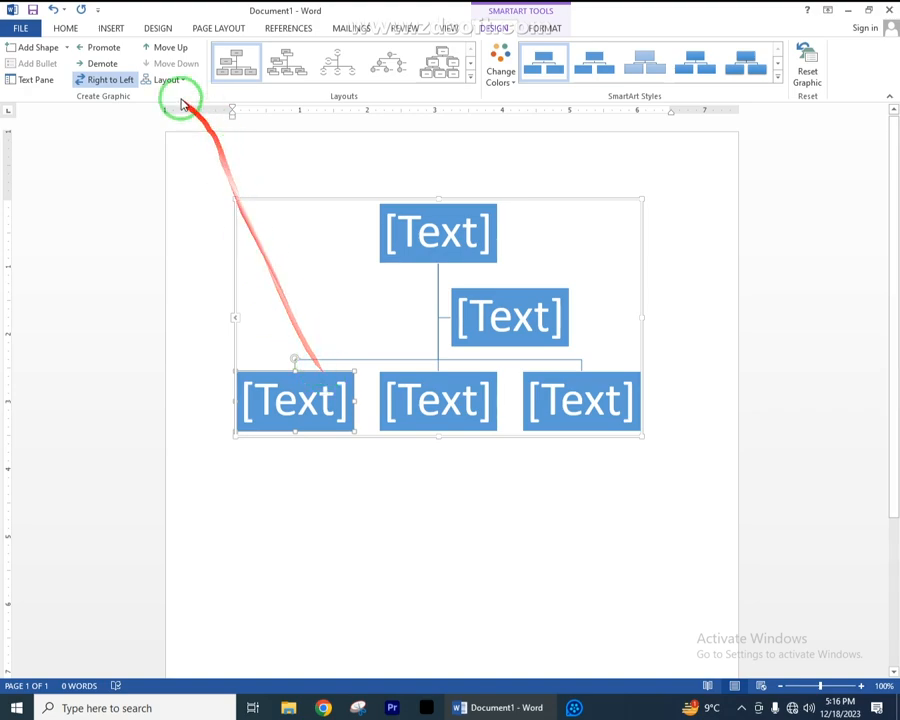
left_click(110, 79)
left_click(110, 79)
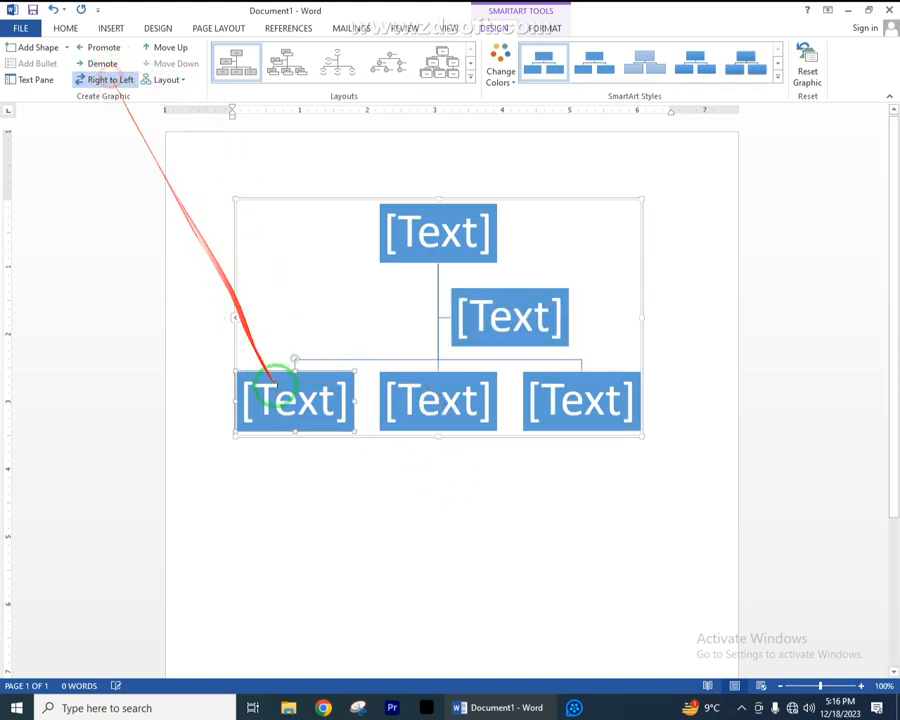
left_click(304, 394)
left_click(114, 77)
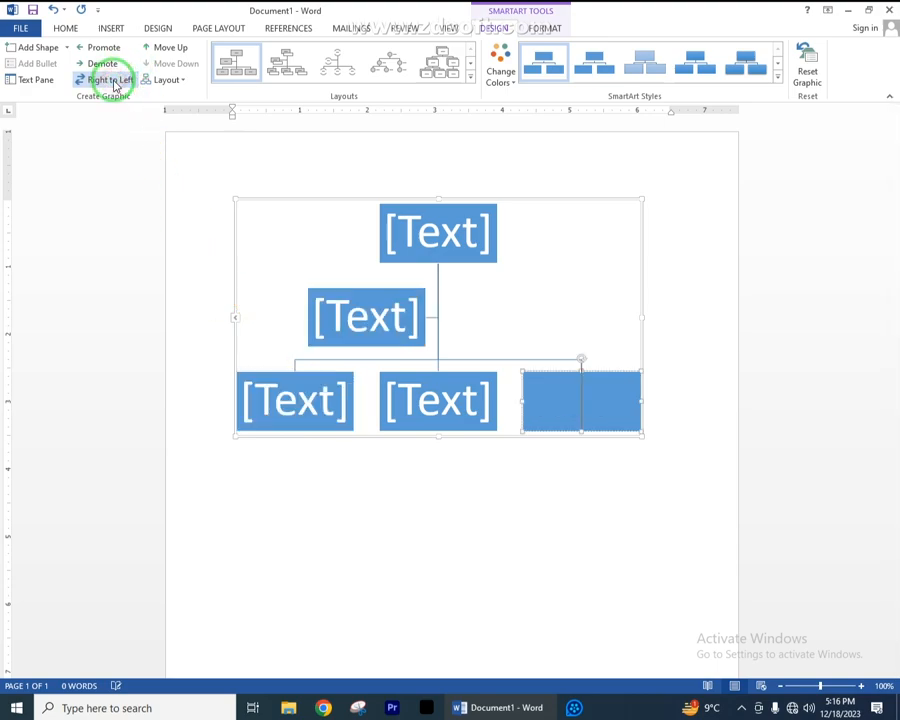
left_click(110, 79)
Reorder the middle box of the bottom row using Move Up and Move Down, leaving it last on the right
left_click(444, 398)
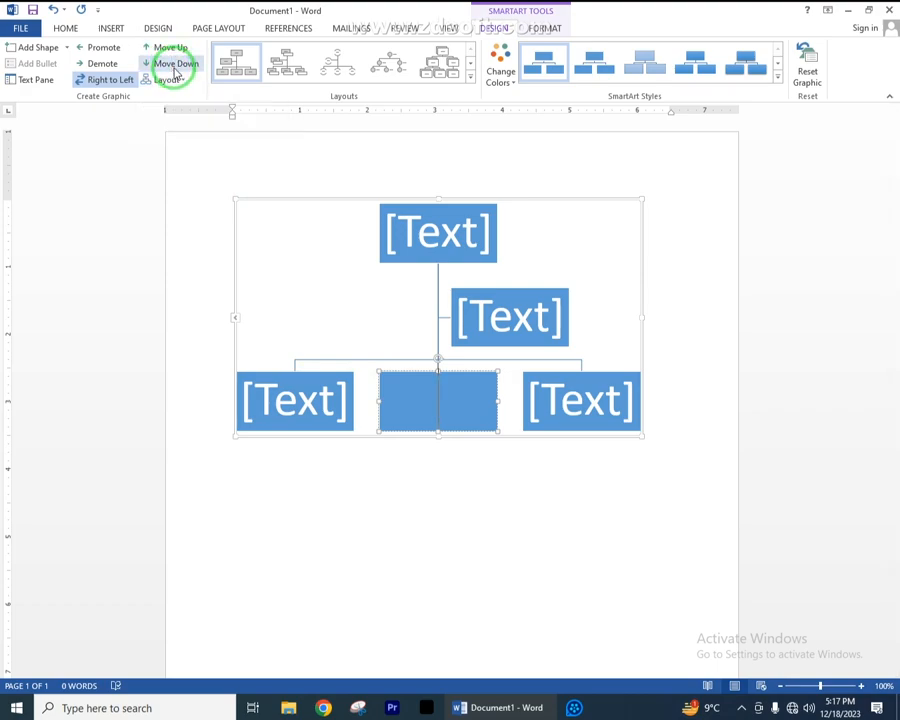
left_click(417, 369)
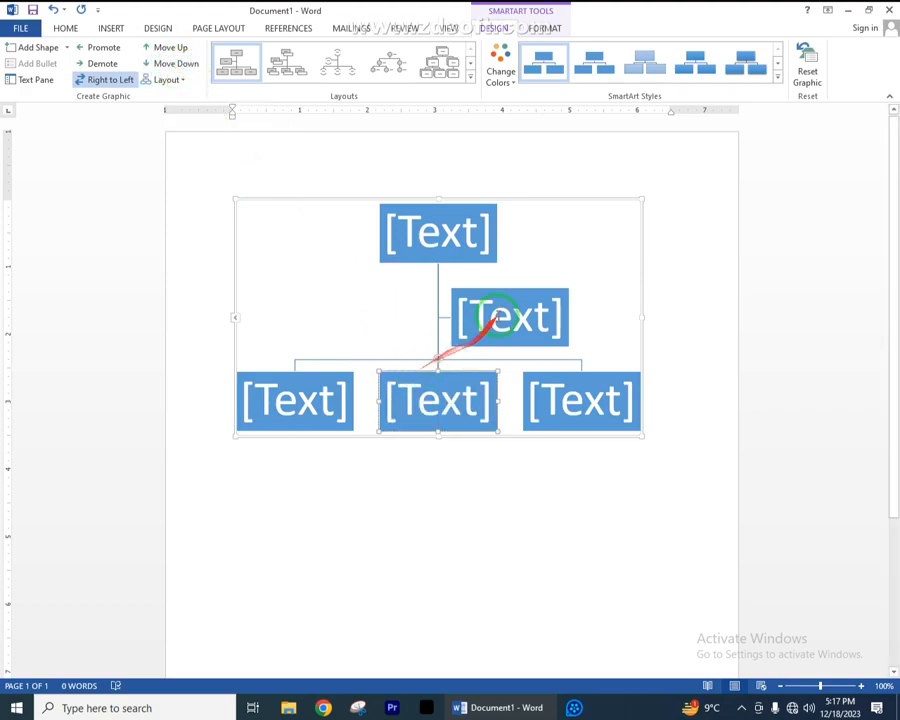
left_click(172, 48)
left_click(174, 48)
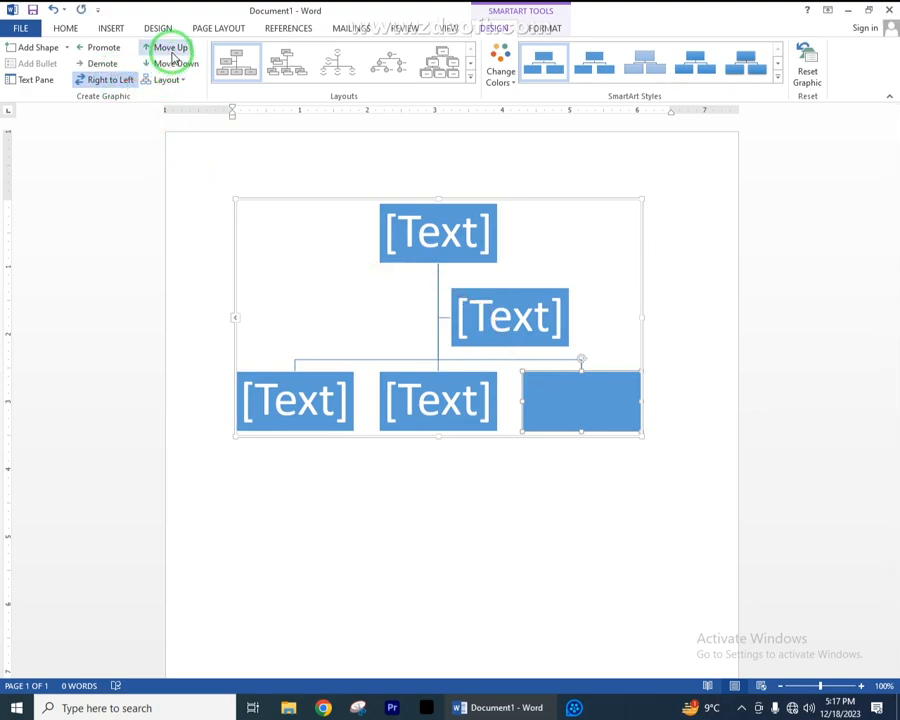
left_click(172, 62)
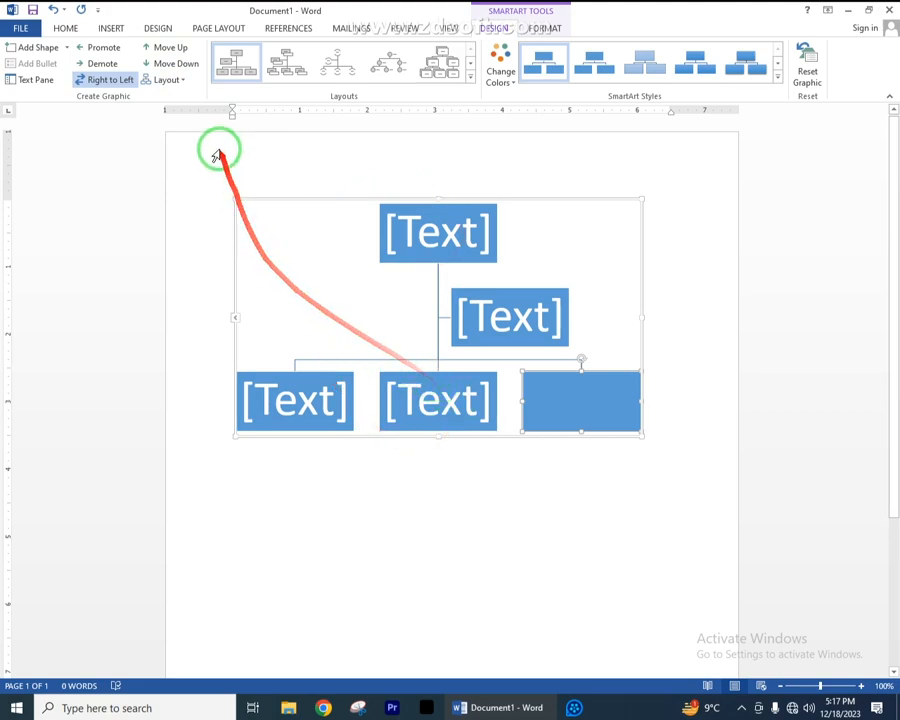
Try the Both, Left Hanging and Standard branch layouts on the selected bottom-row box
left_click(170, 80)
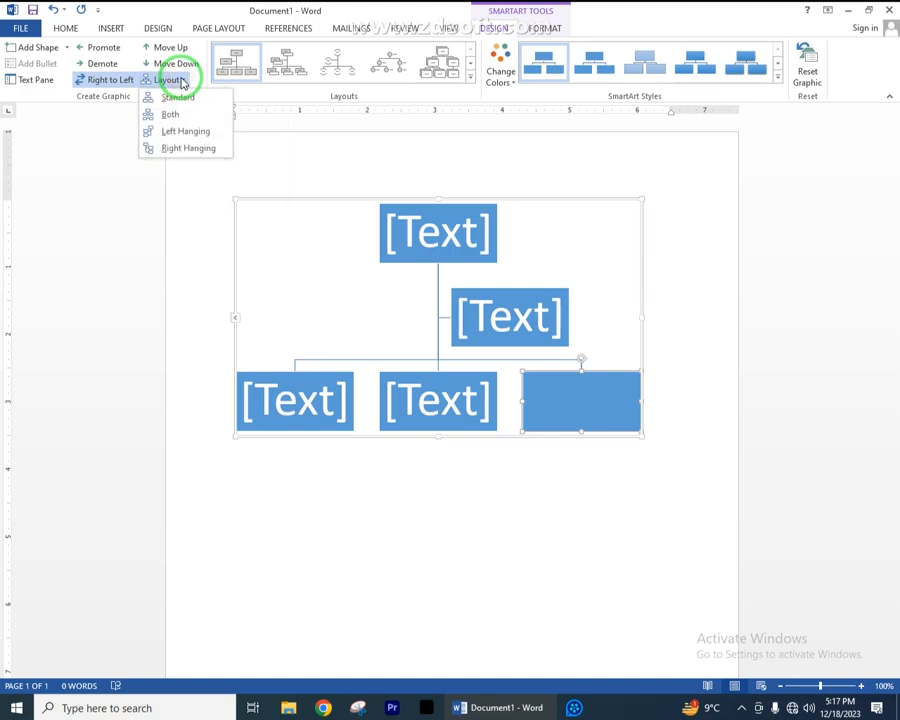
left_click(298, 177)
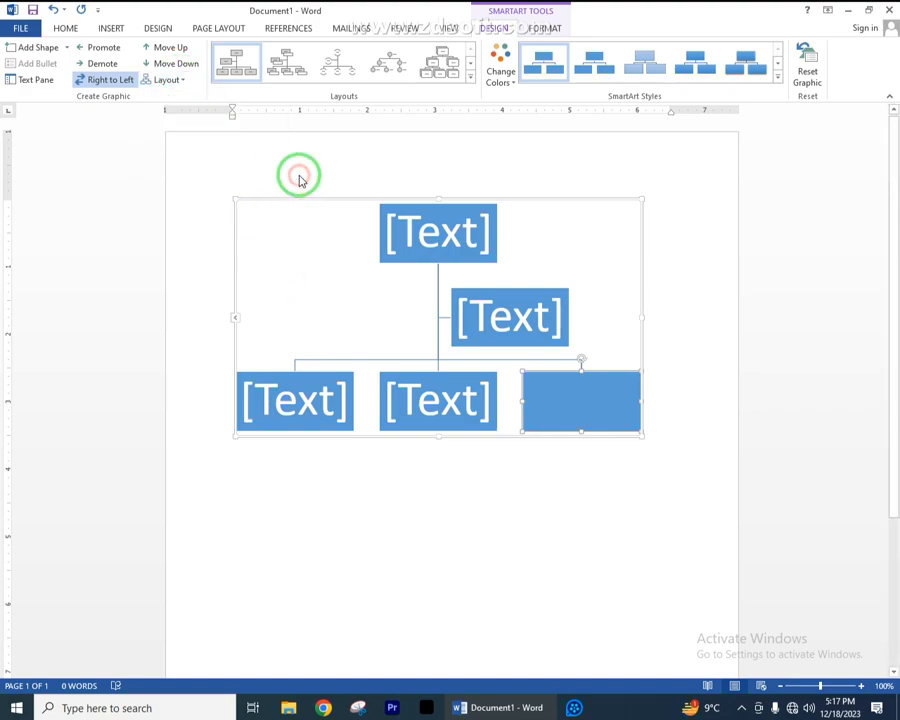
left_click(185, 80)
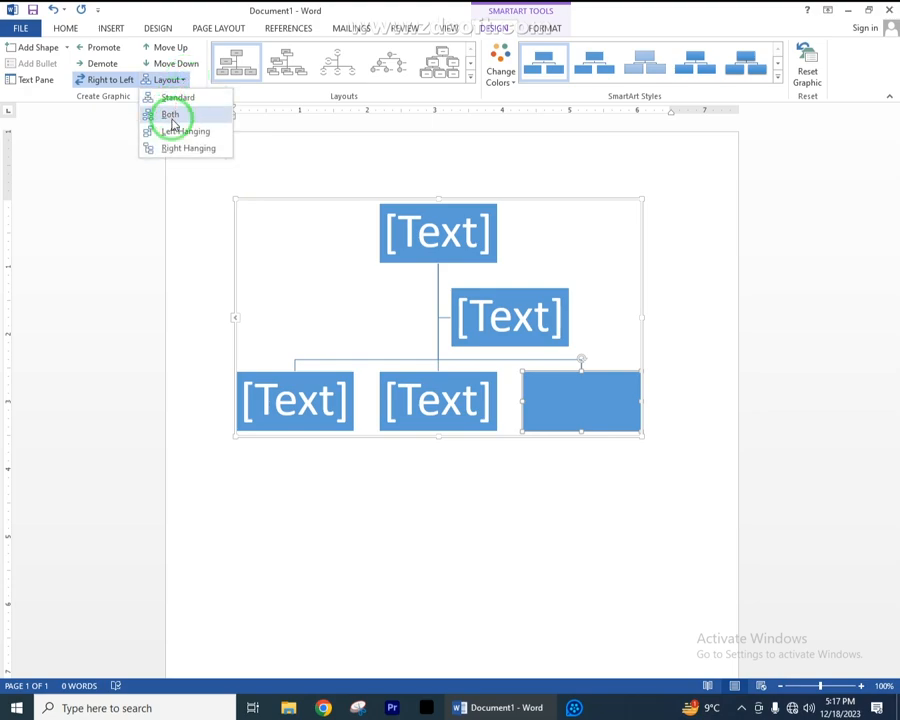
left_click(171, 118)
left_click(178, 82)
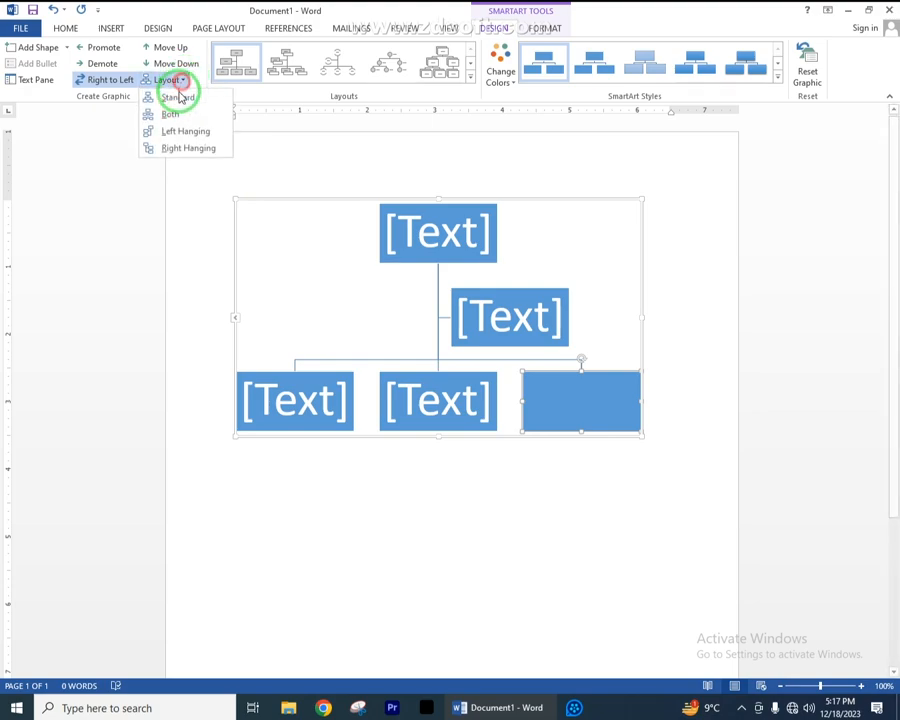
left_click(170, 133)
left_click(181, 81)
left_click(172, 97)
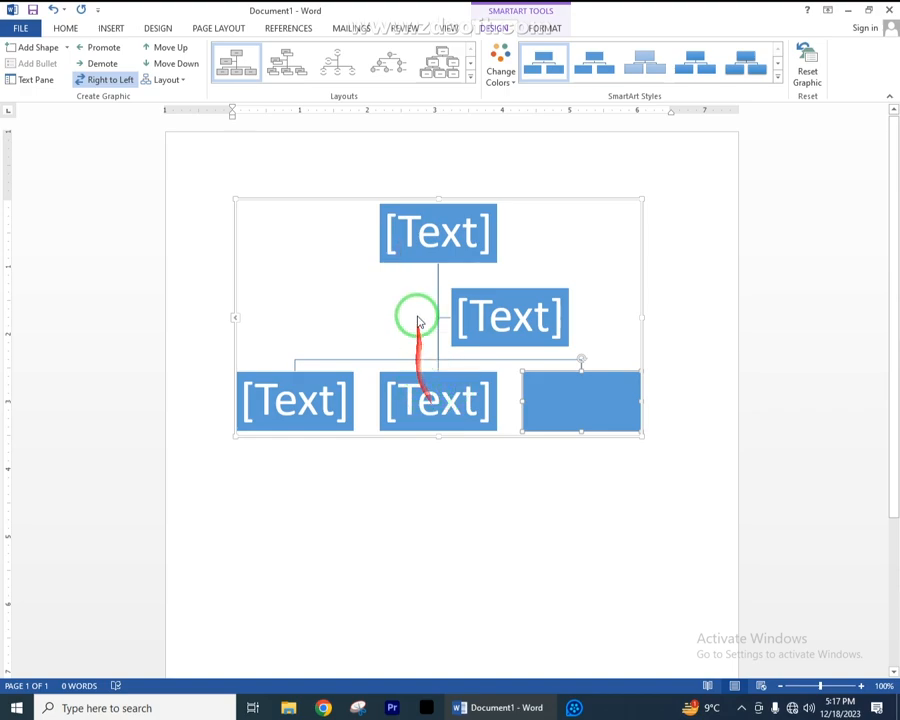
Change the chart to the labeled hierarchy layout with rounded boxes and apply the Colorful orange-and-gold color scheme
left_click(469, 76)
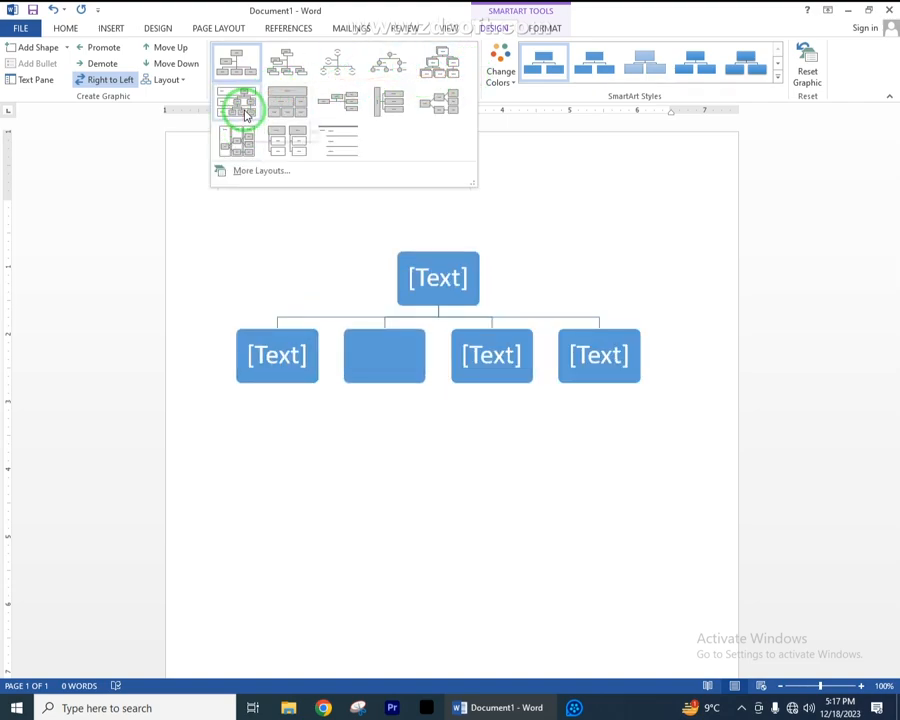
left_click(245, 113)
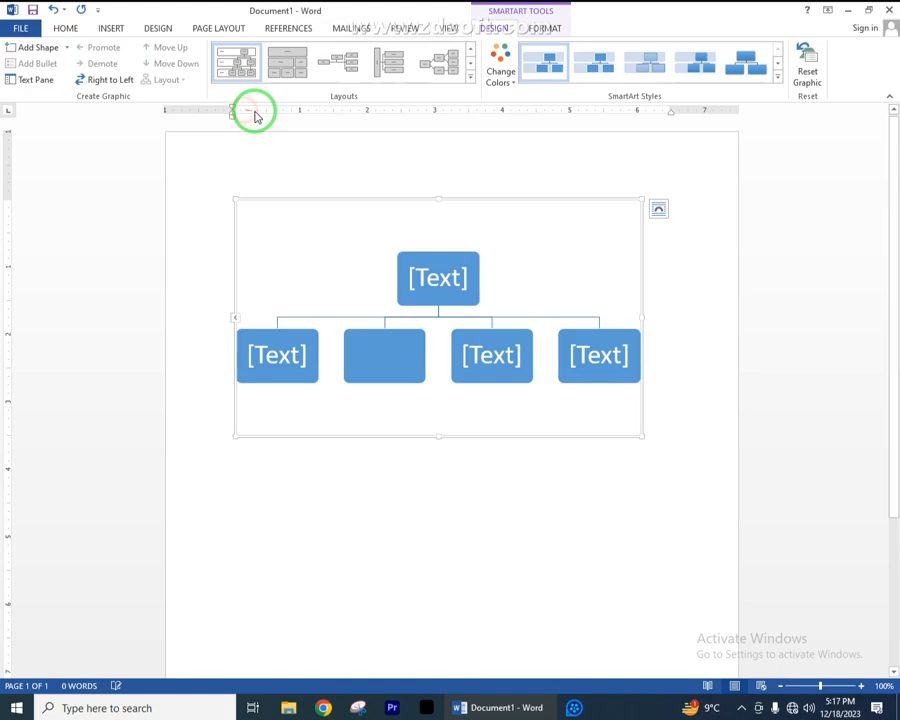
left_click(505, 85)
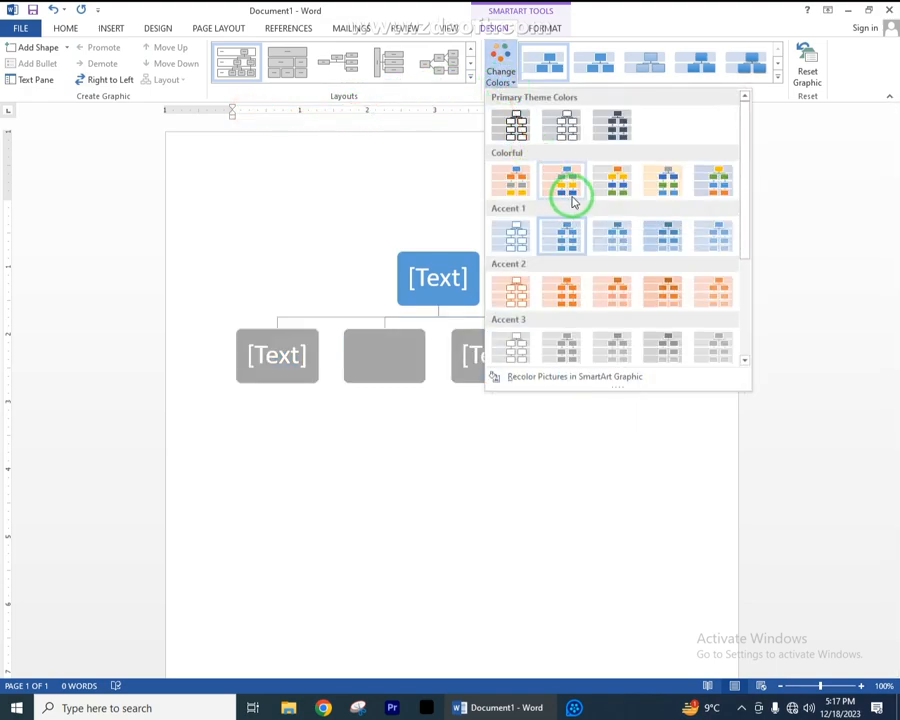
left_click(603, 192)
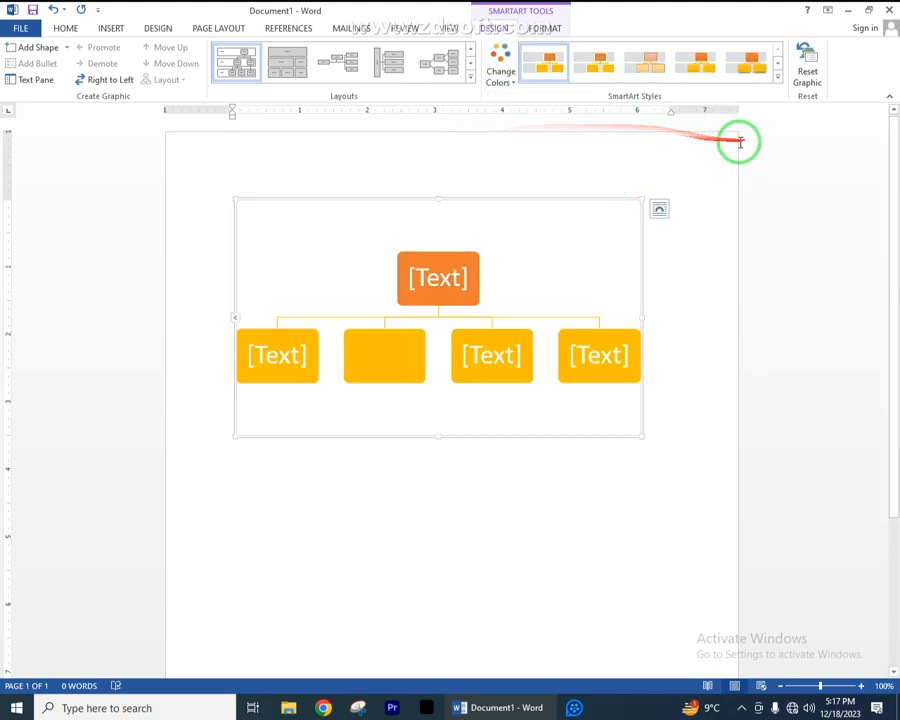
Apply the fourth 3-D SmartArt style to the chart and reset the graphic to its default formatting
left_click(776, 80)
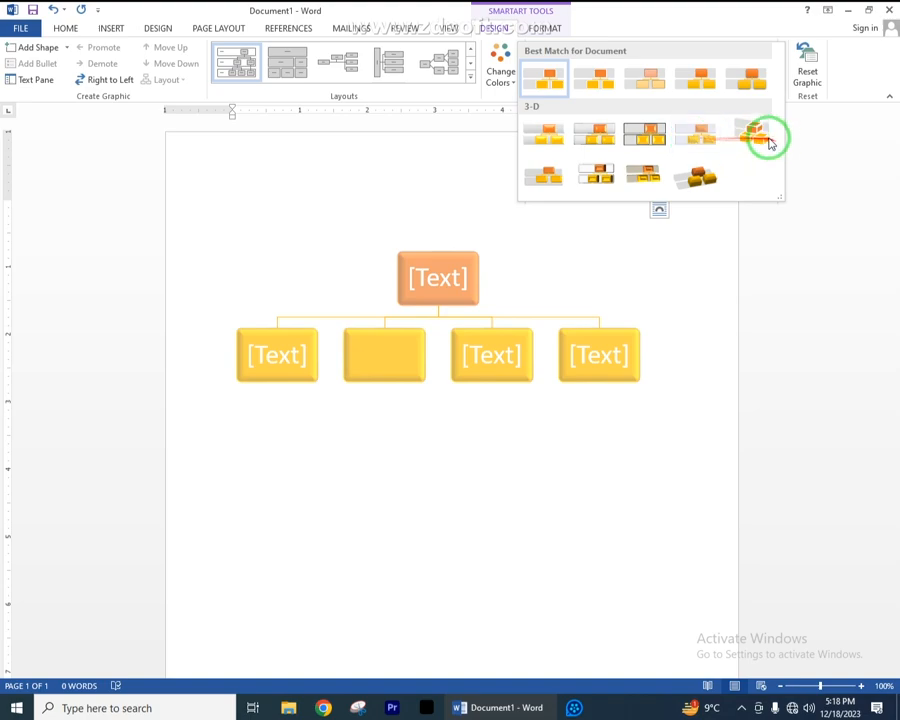
left_click(695, 135)
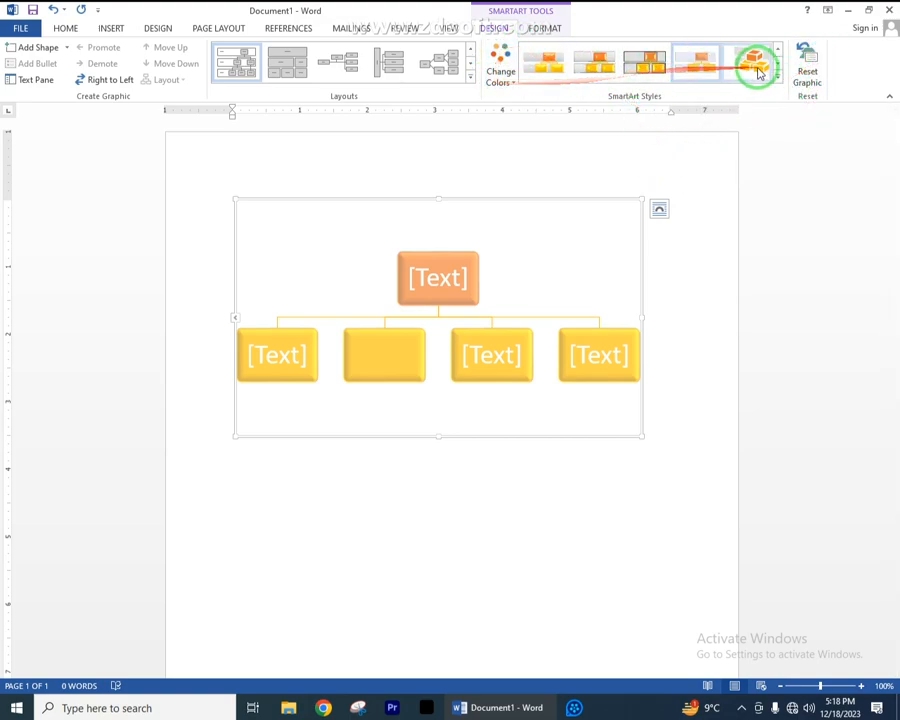
left_click(809, 82)
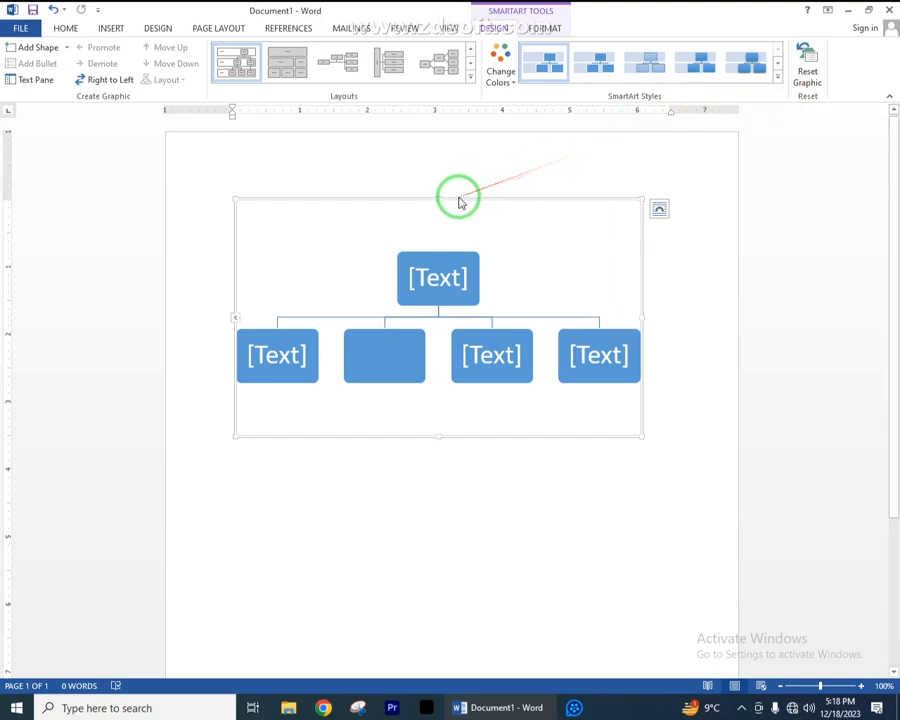
Preview the colored-fill shape styles, including Colored Fill - Gold, Accent 4, on the chart's top box without applying one
left_click_drag(456, 198, 460, 204)
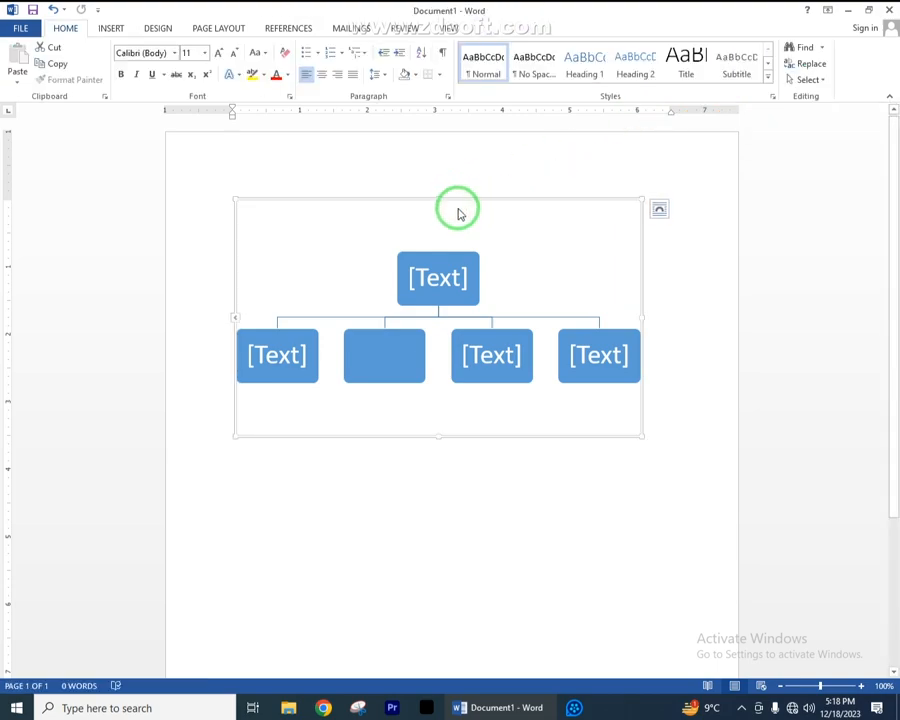
left_click(460, 202)
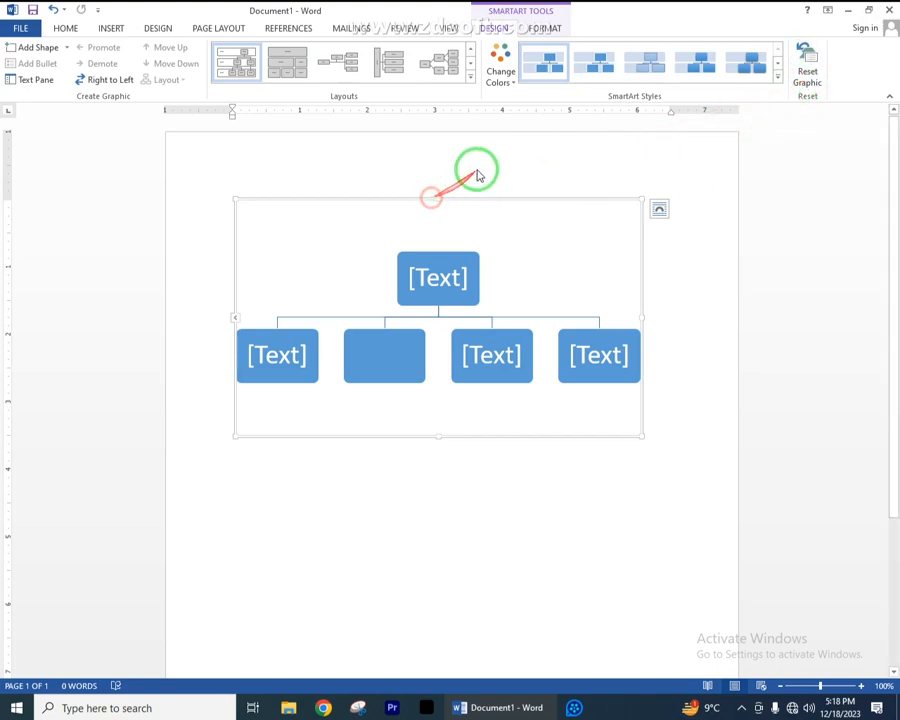
left_click(545, 29)
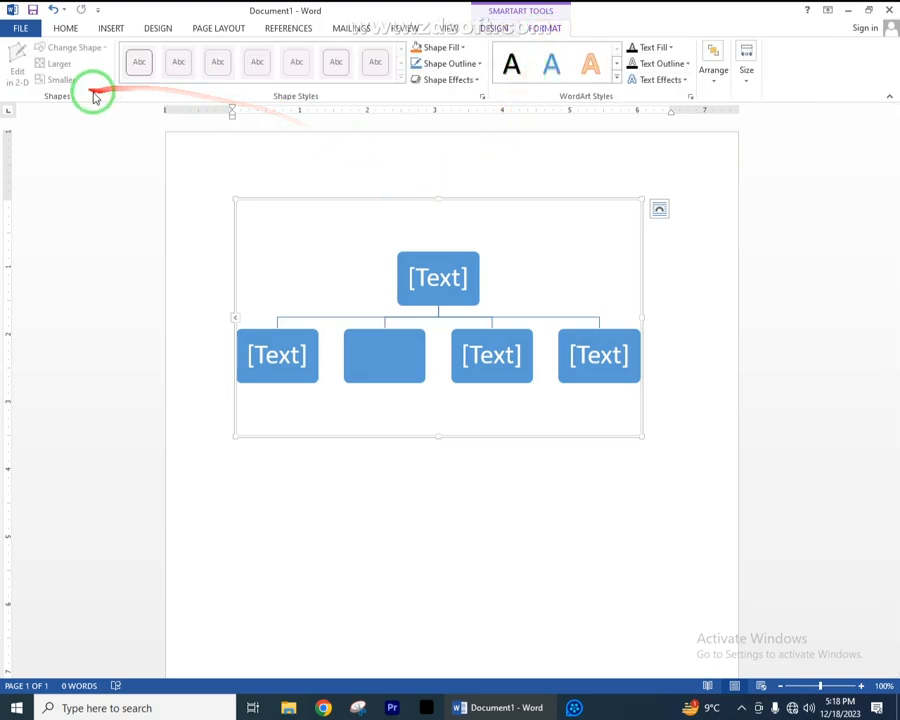
left_click(438, 281)
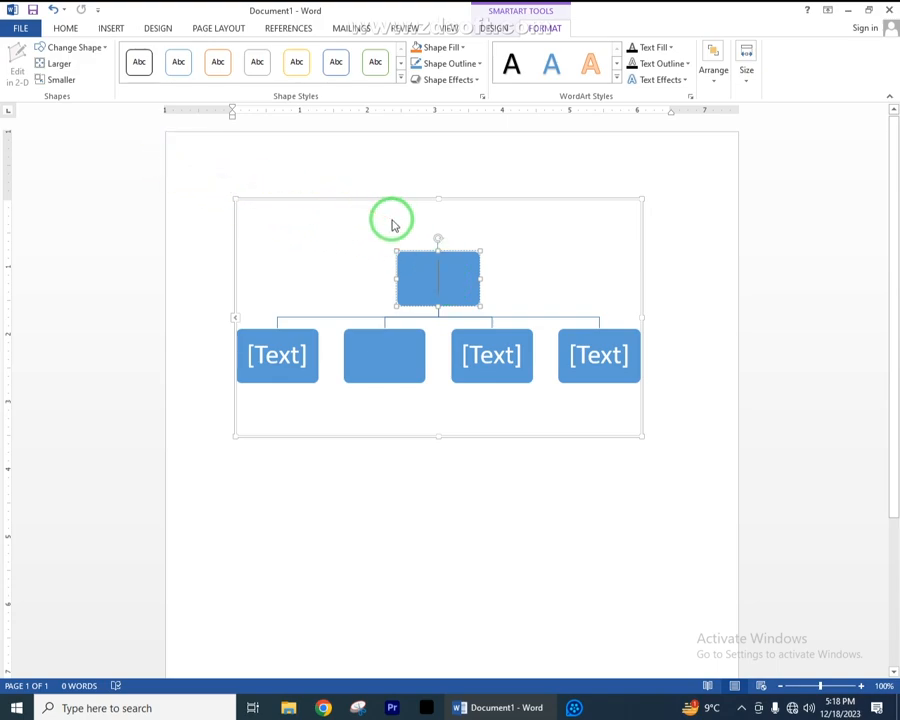
left_click(401, 79)
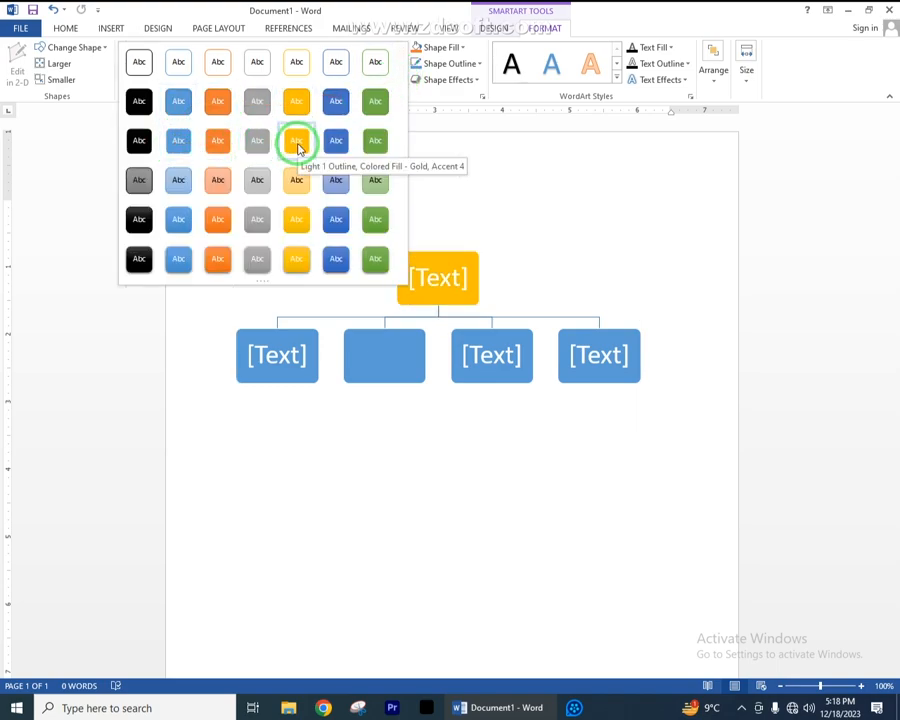
left_click(516, 161)
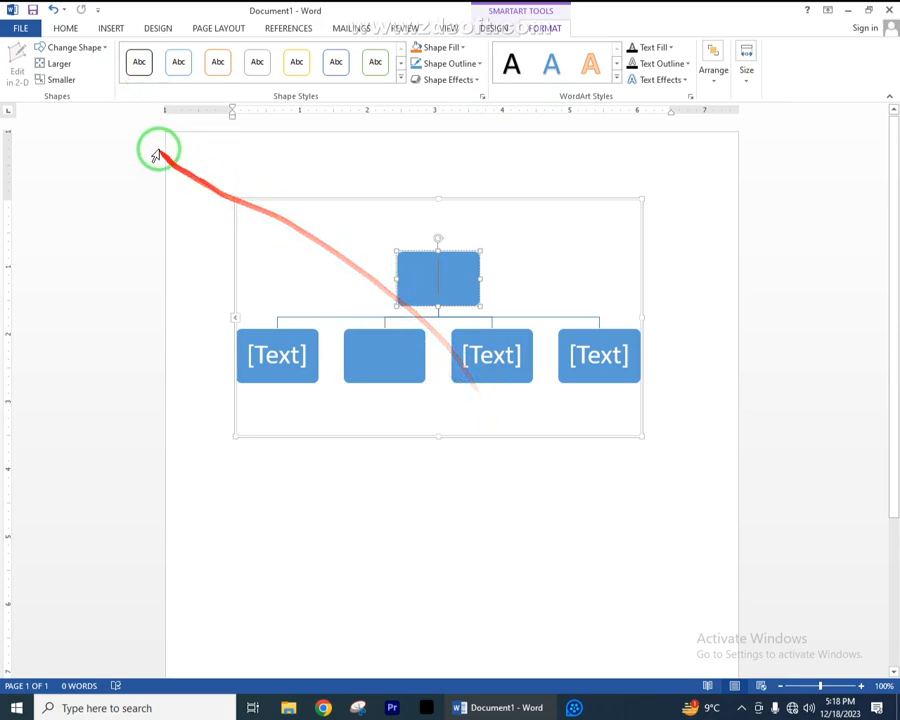
Change the chart's top box to an oval and the leftmost bottom-row box to a frame shape
left_click(104, 47)
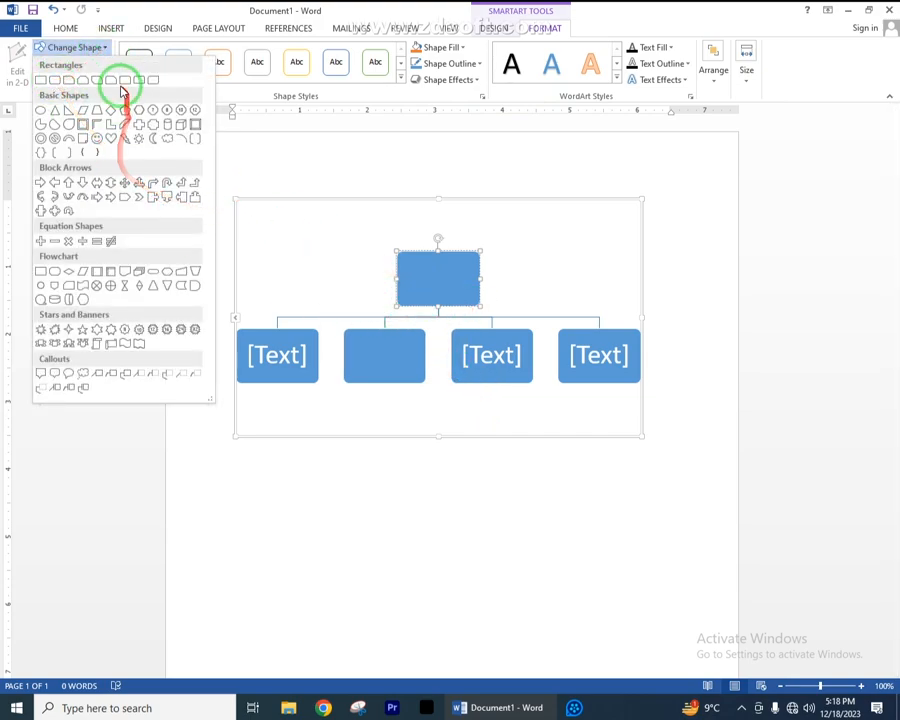
left_click(40, 109)
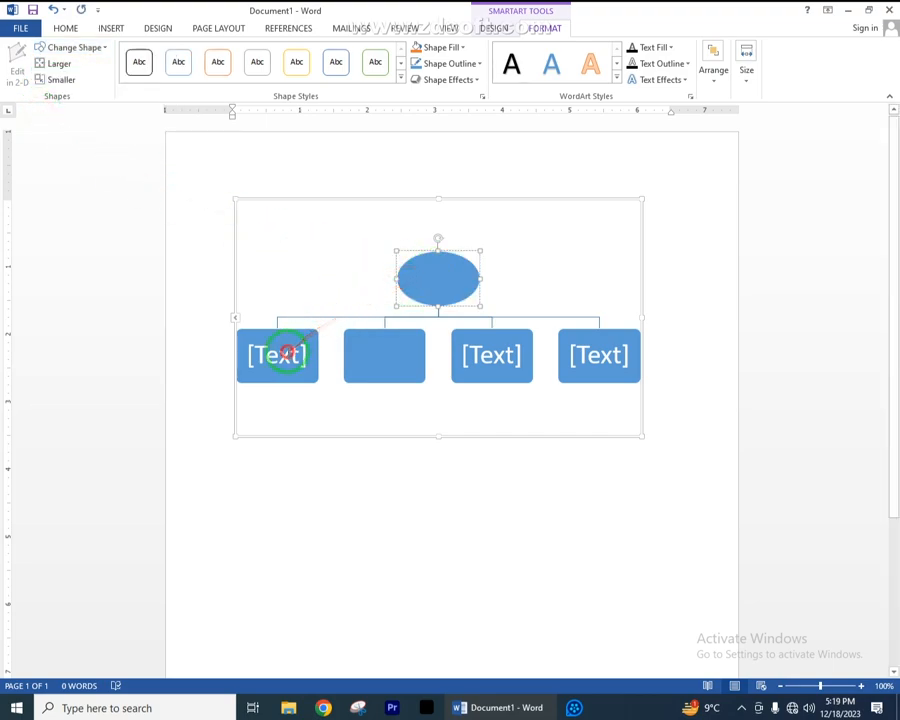
left_click(285, 340)
left_click(104, 50)
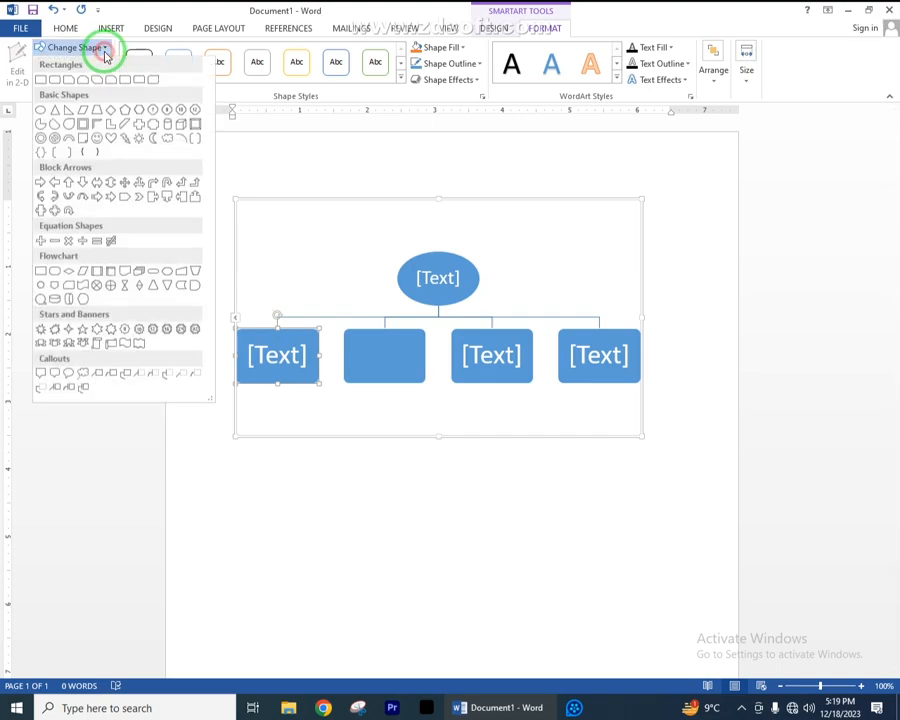
left_click(84, 125)
left_click(378, 393)
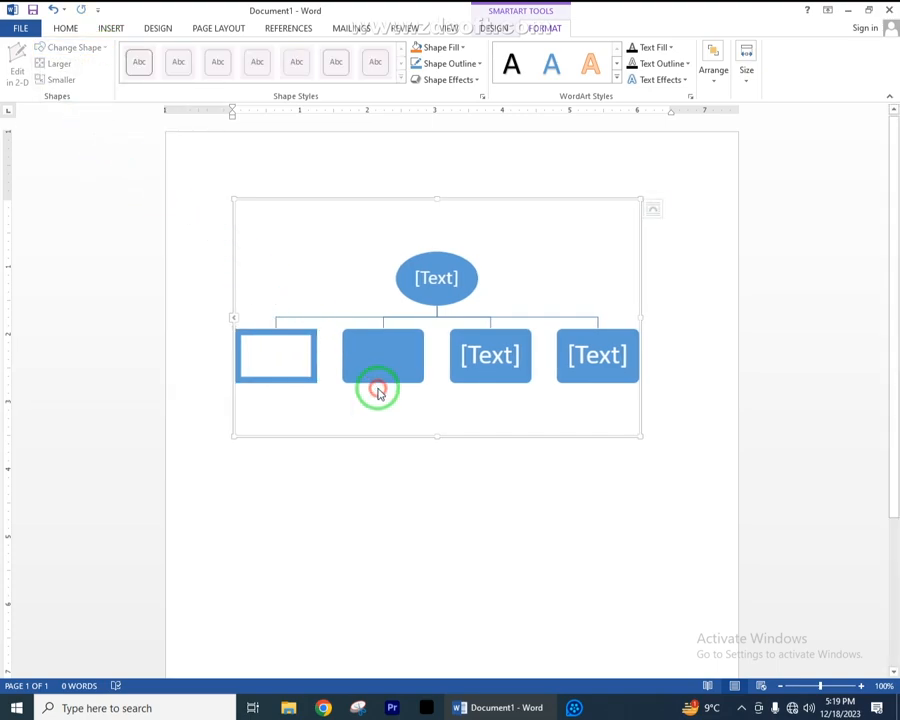
Resize the second bottom-row box with the Larger and Smaller commands, leaving it slightly larger than its neighbors
left_click(371, 359)
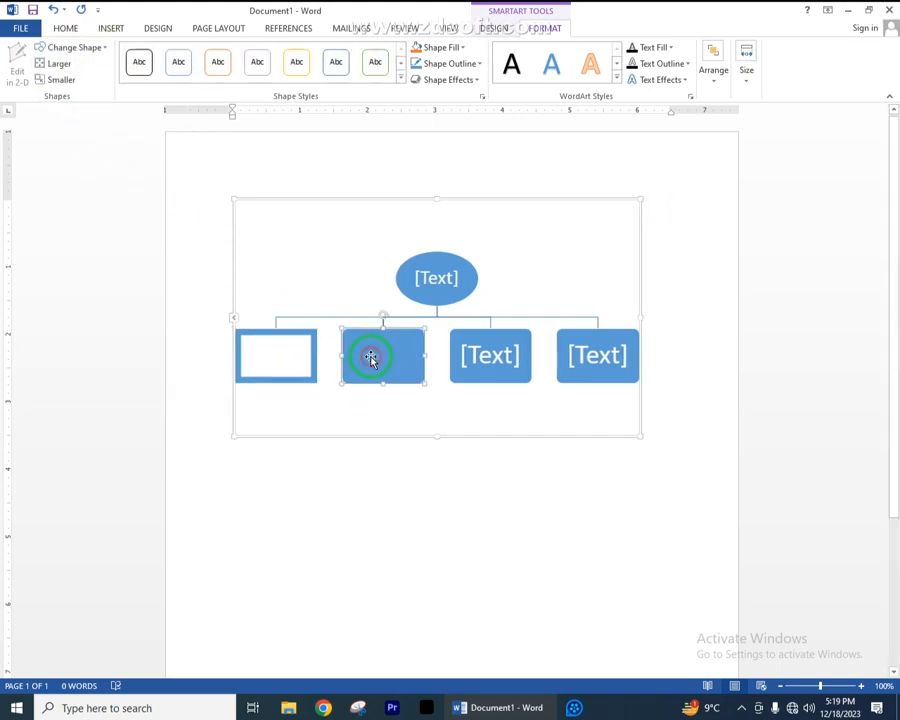
left_click(62, 64)
left_click(66, 68)
left_click(66, 68)
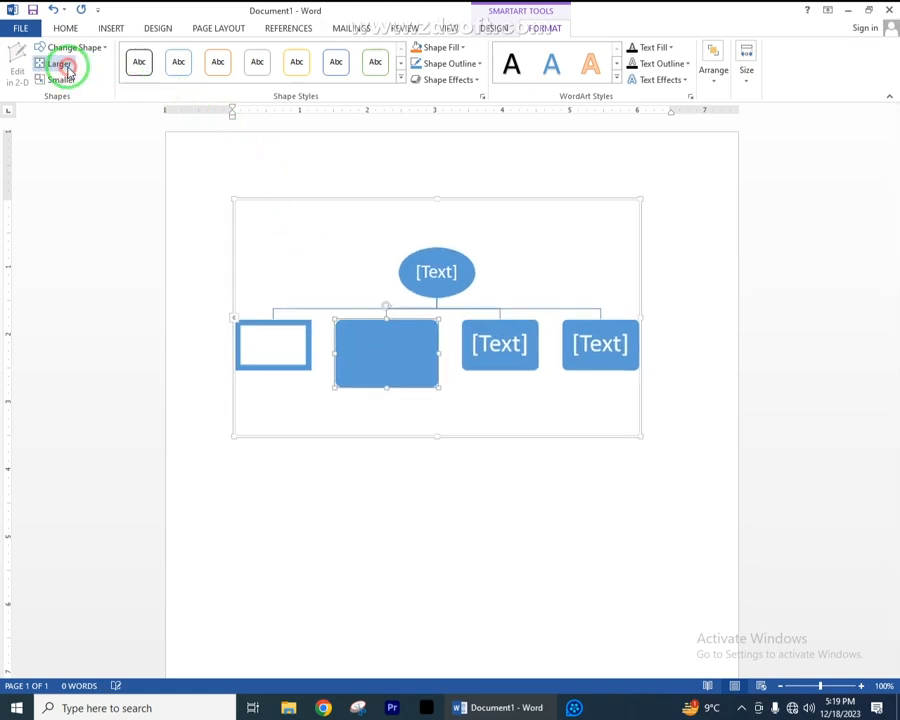
left_click(61, 80)
left_click(61, 80)
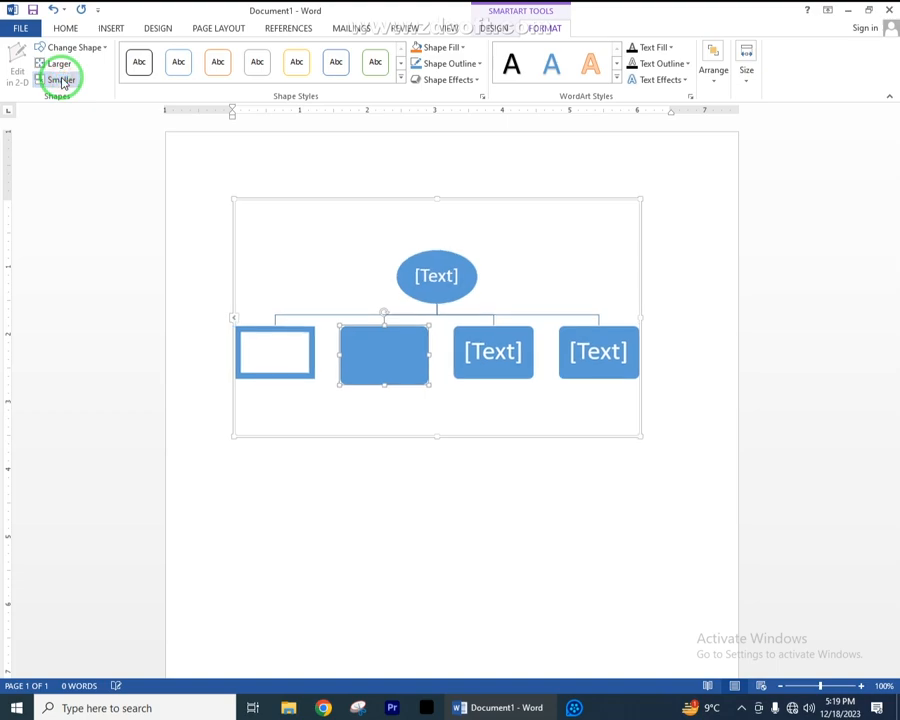
left_click(61, 80)
left_click(62, 64)
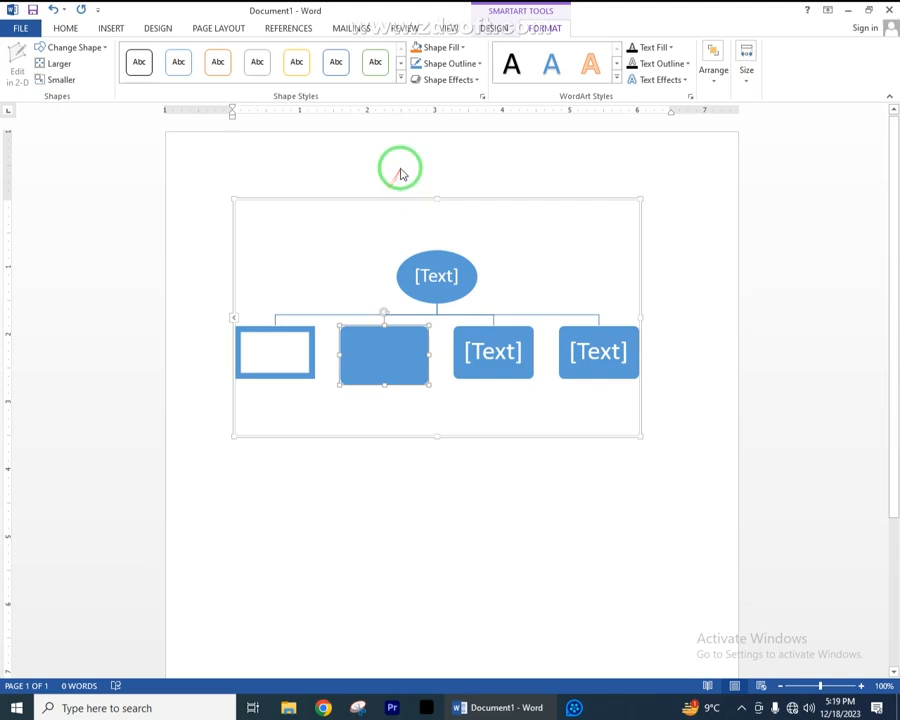
Try to move the whole chart freely on the page by its frame
left_click(506, 201)
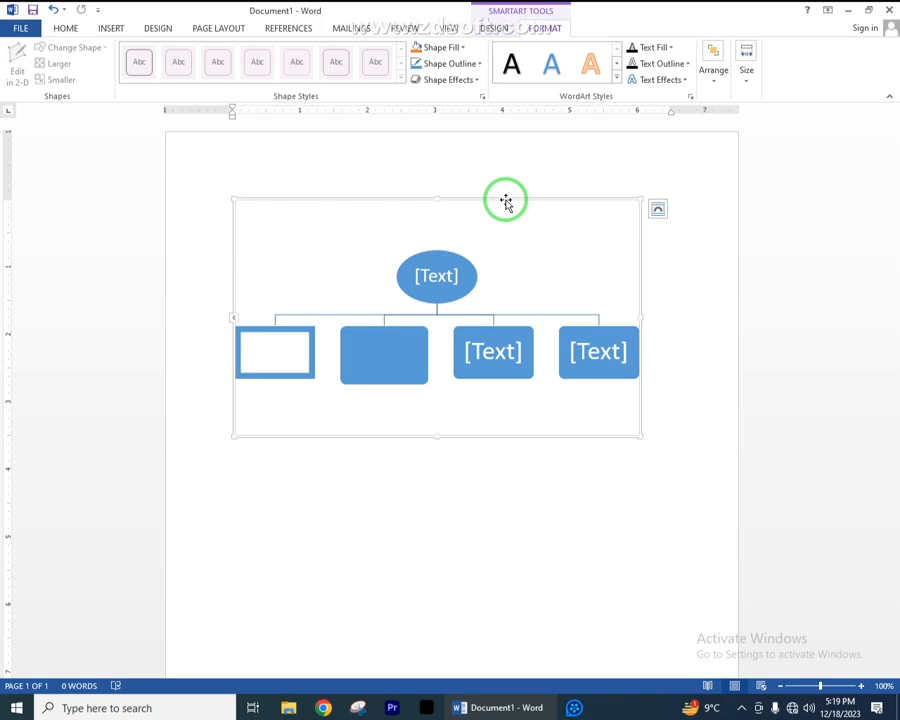
left_click_drag(506, 201, 504, 295)
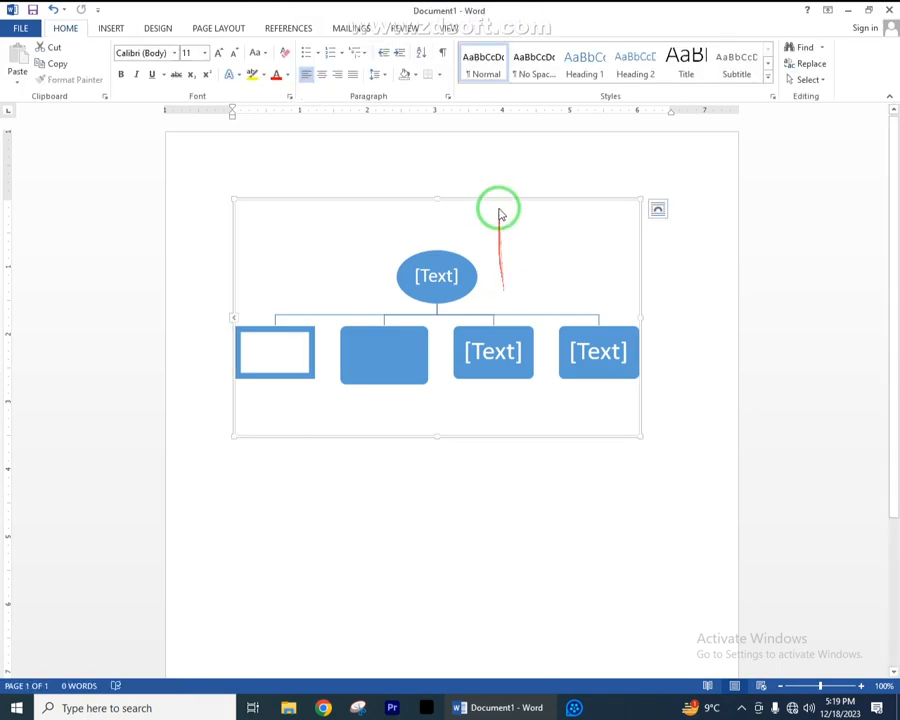
left_click_drag(497, 200, 496, 303)
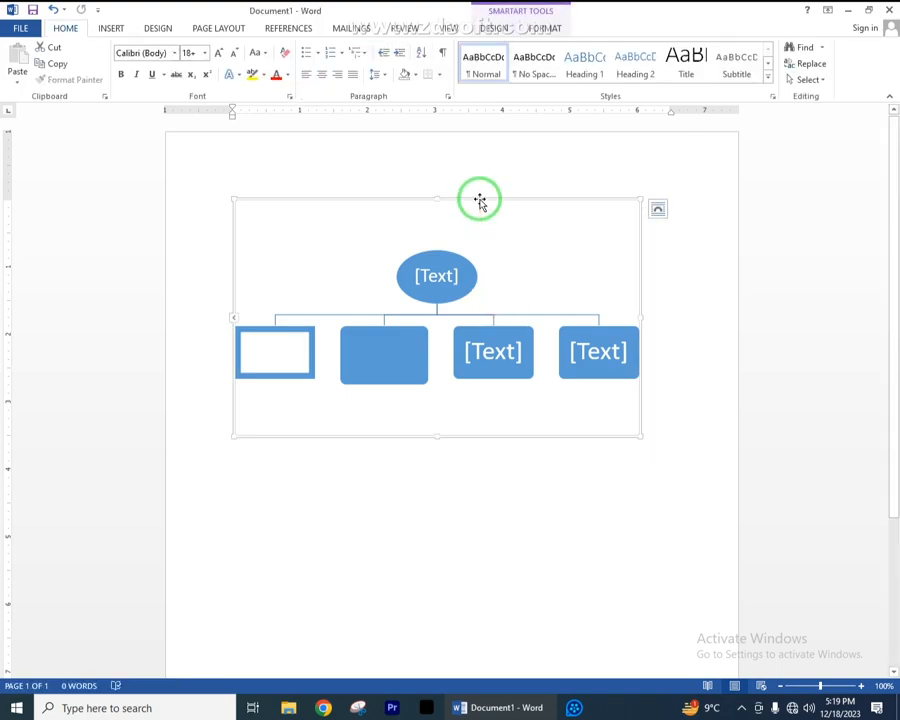
left_click_drag(480, 200, 483, 171)
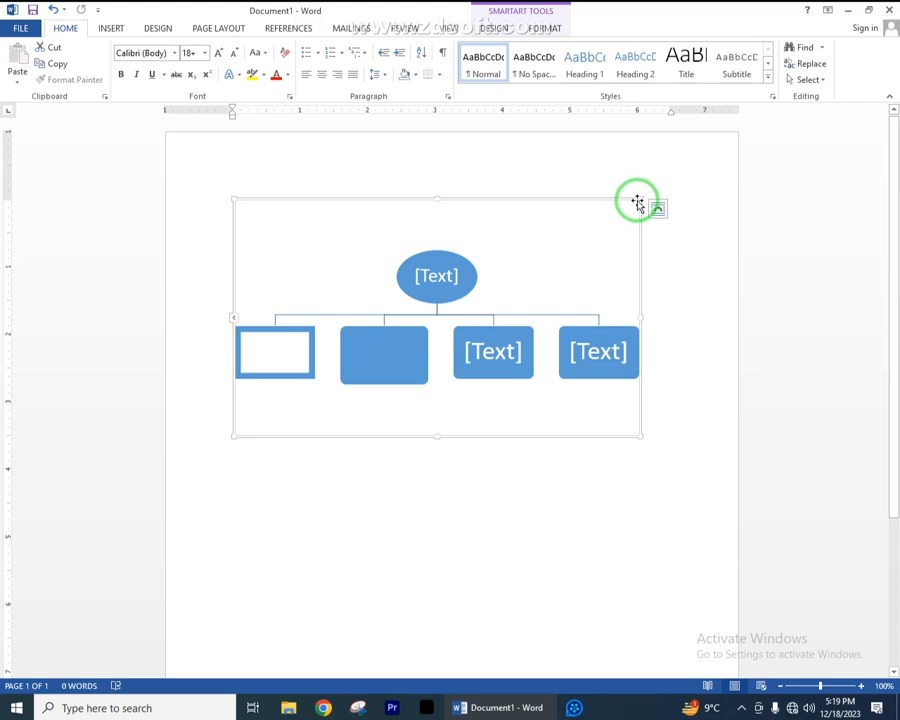
Set the chart's text wrapping to In Front of Text
left_click(500, 27)
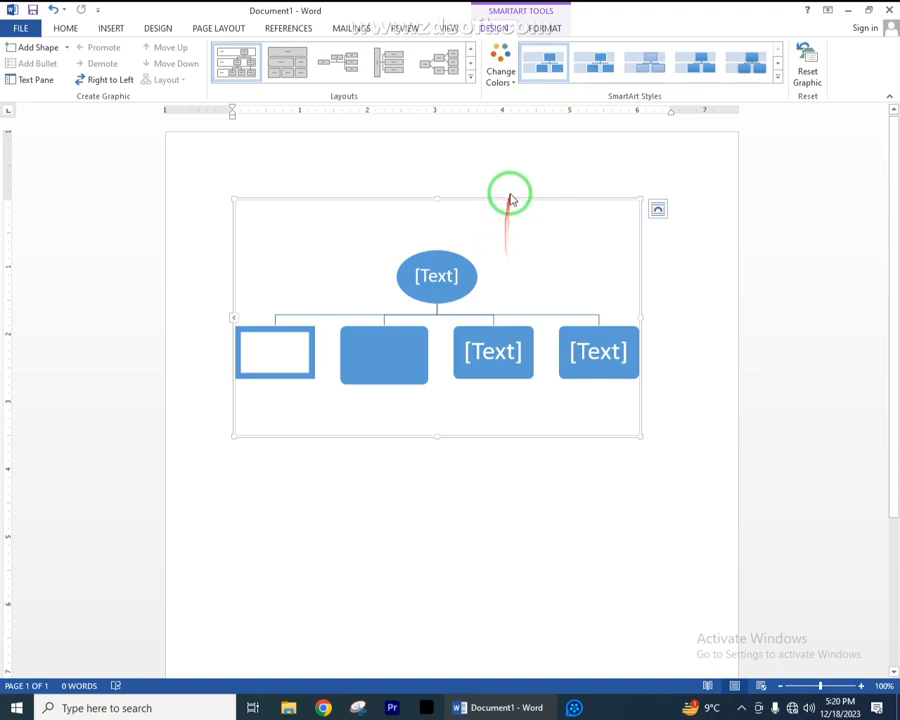
left_click(542, 27)
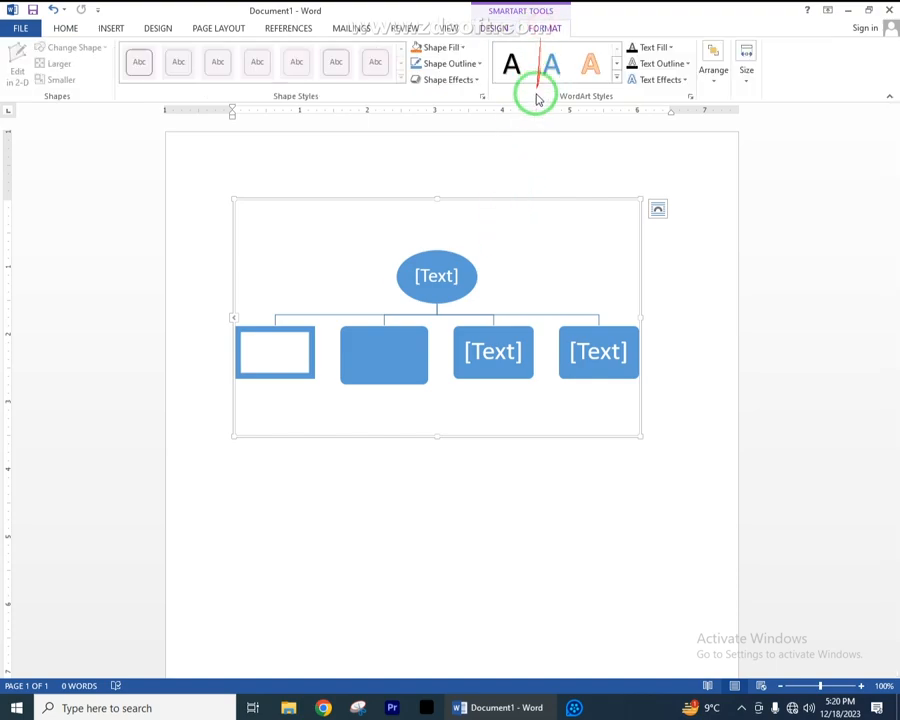
left_click(714, 86)
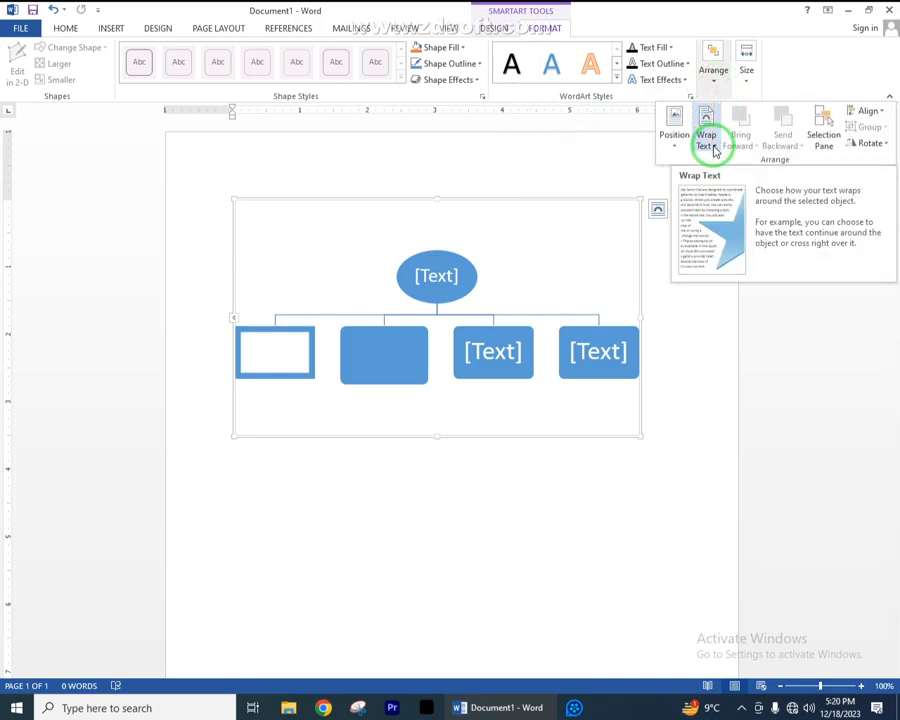
left_click(708, 146)
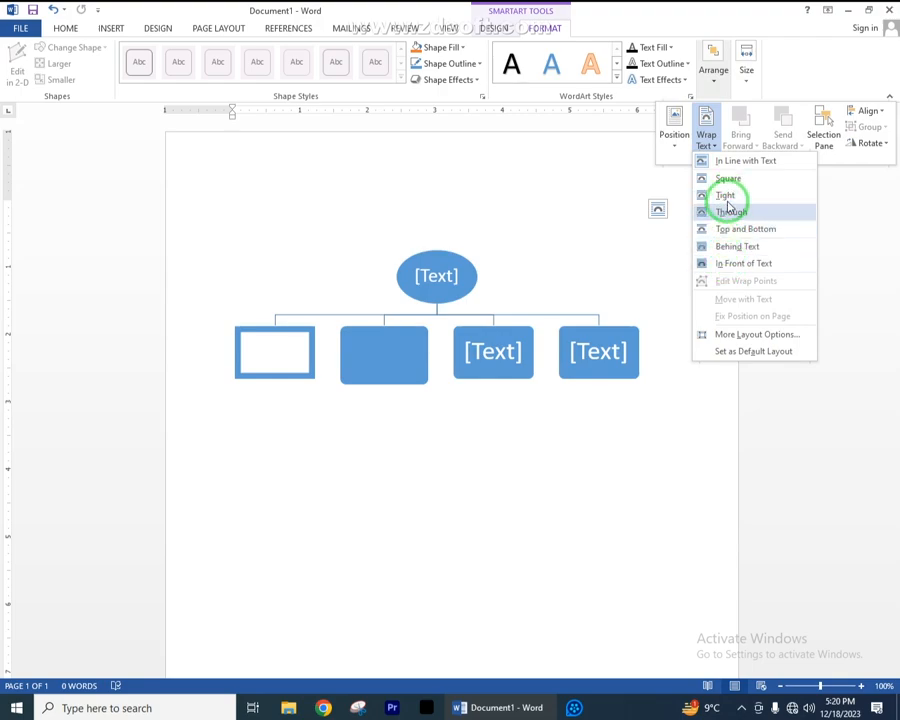
left_click(730, 263)
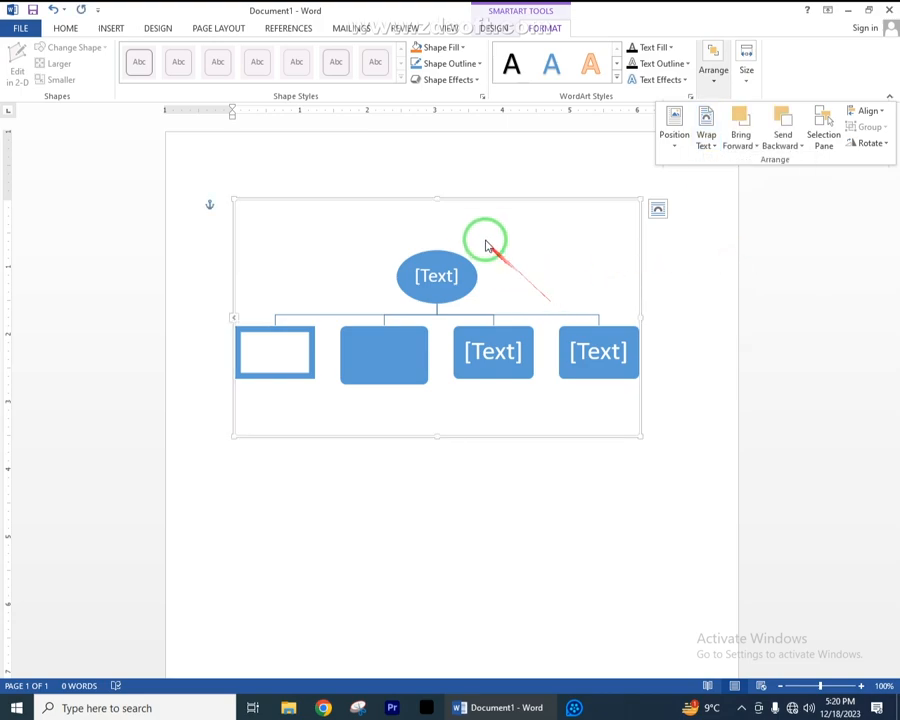
Move the chart around the page and scale it from its corner, leaving it about 6.5 inches wide
left_click(472, 197)
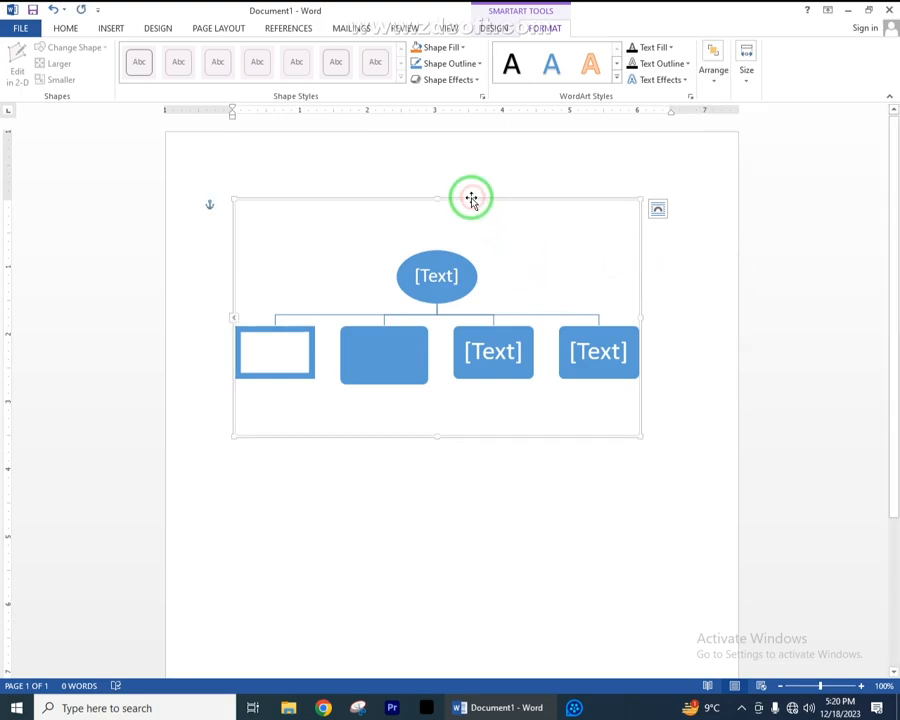
left_click_drag(472, 197, 410, 191)
left_click_drag(579, 191, 430, 279)
left_click_drag(356, 279, 500, 235)
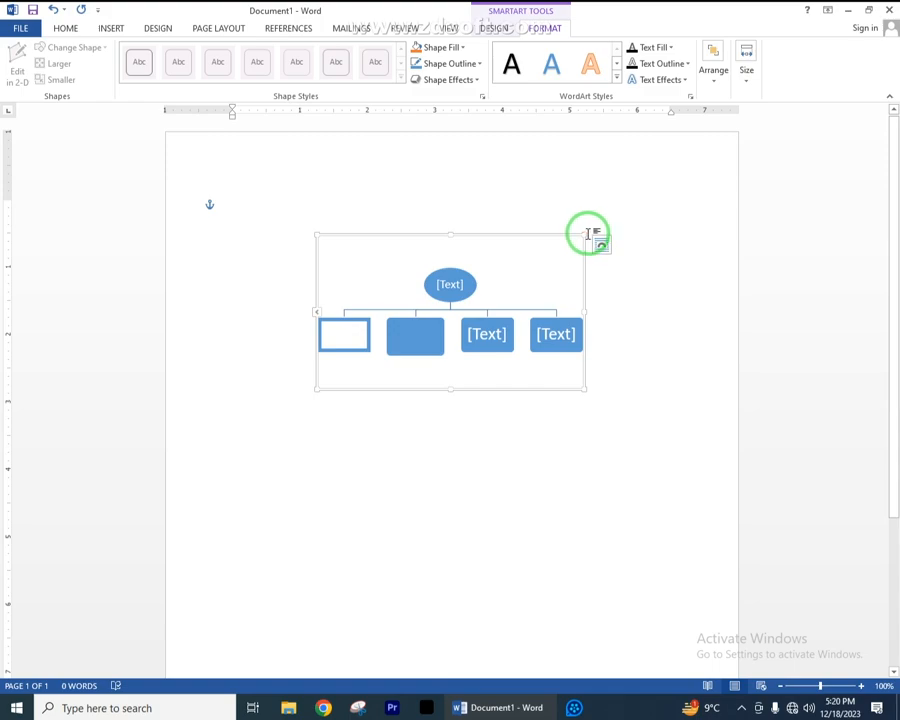
left_click_drag(586, 235, 711, 161)
left_click_drag(577, 163, 510, 240)
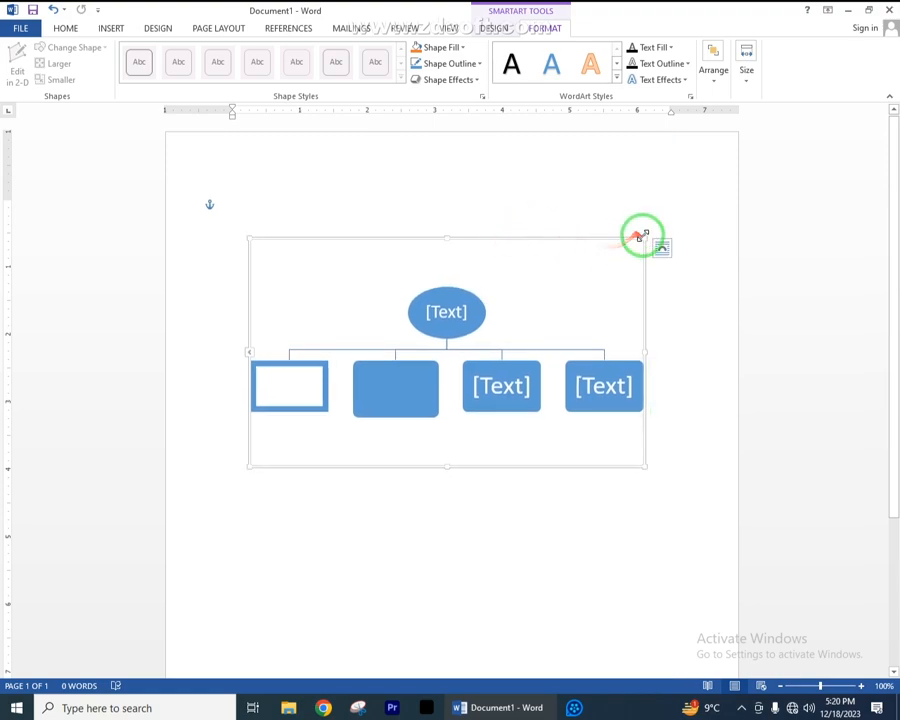
left_click_drag(644, 240, 687, 187)
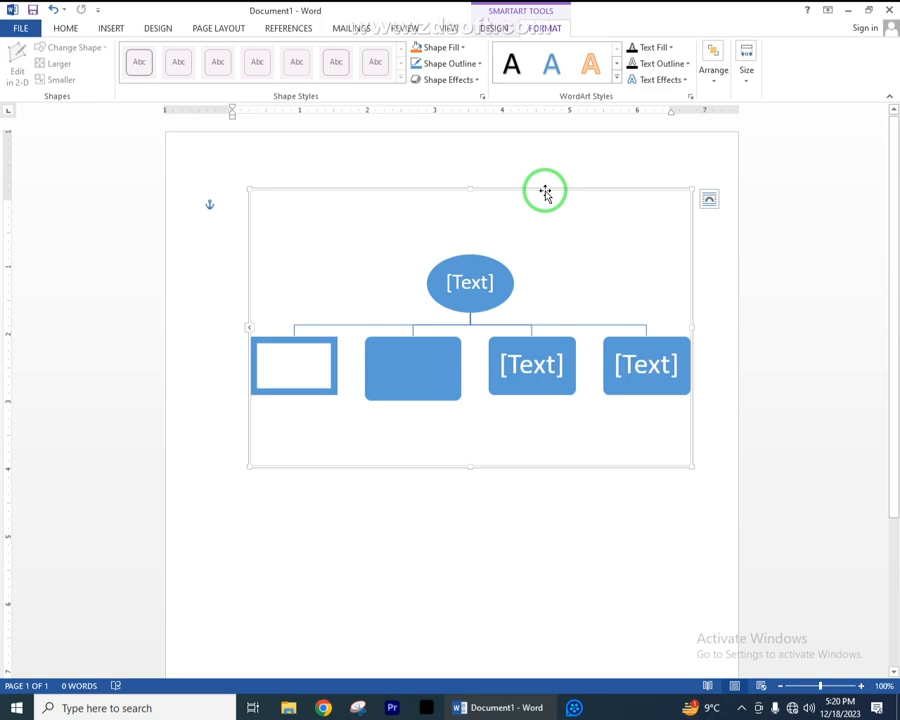
left_click(545, 191)
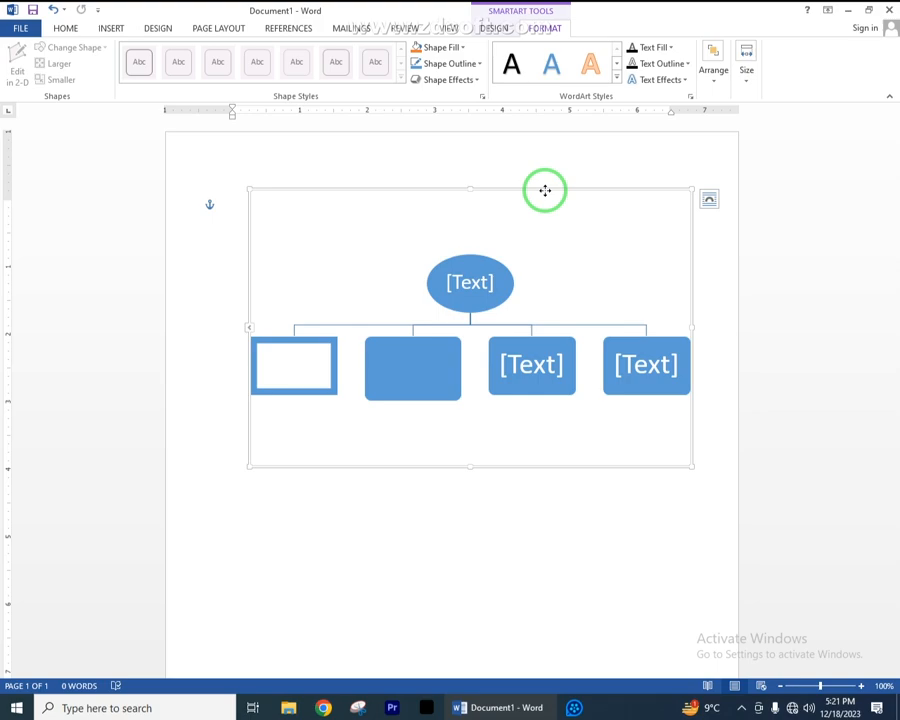
Enter "Pakistan" as the text of the oval at the top of the chart
left_click(472, 284)
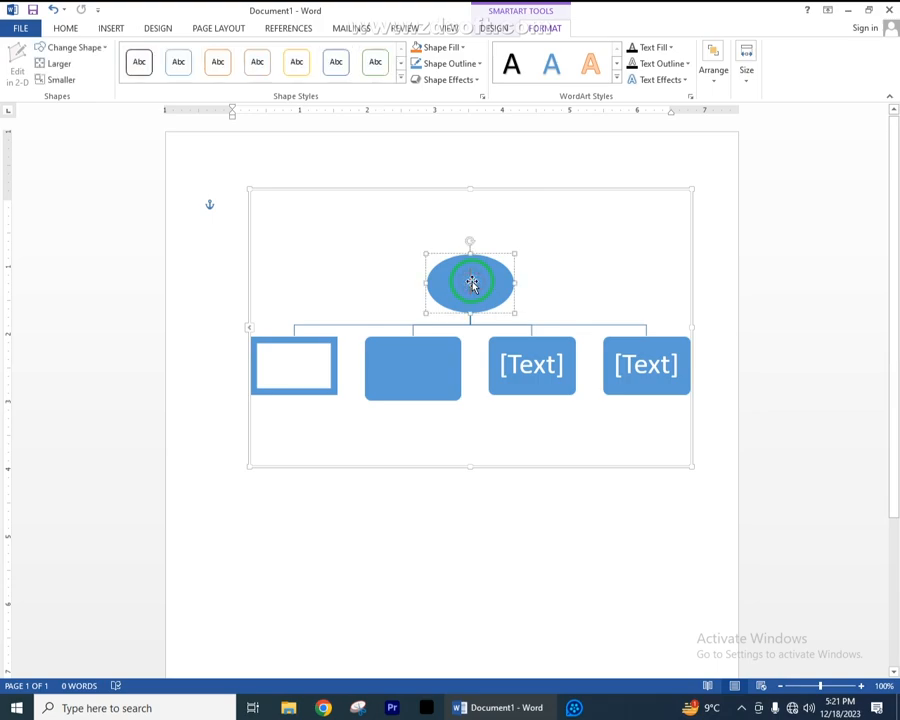
type("Paski")
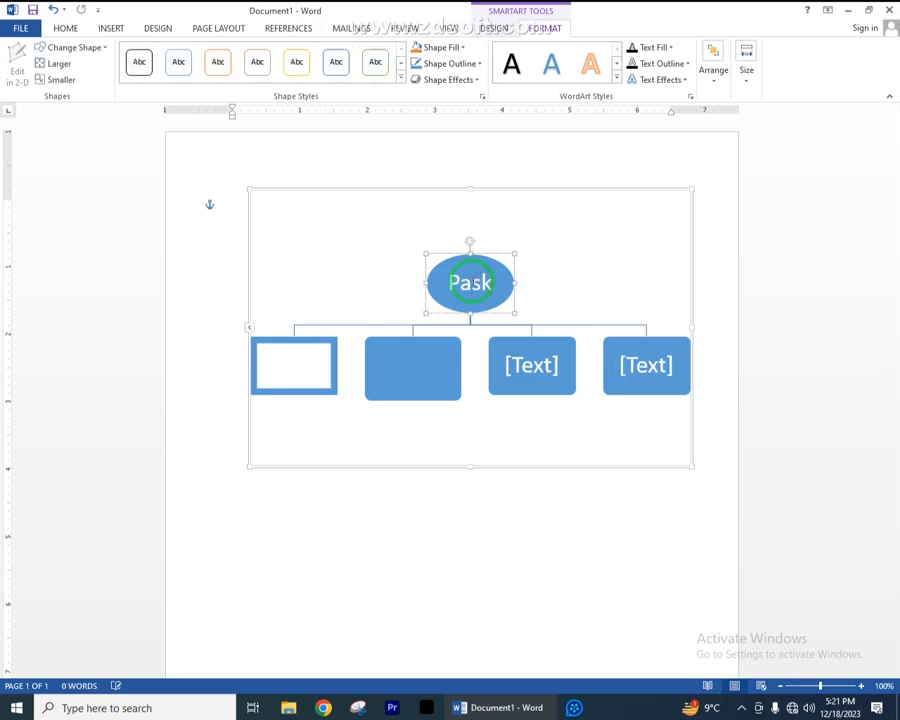
key("BackSpace")
key("BackSpace")
key("BackSpace")
type("kistan")
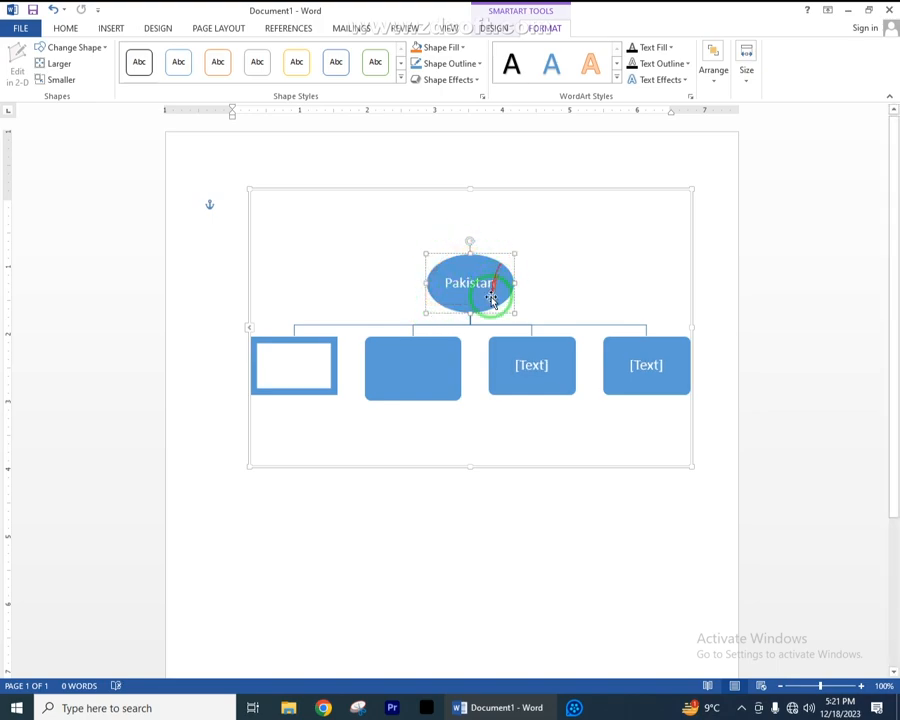
Change the frame-shaped first box in the chart's lower row to a plain rectangle
left_click(306, 364)
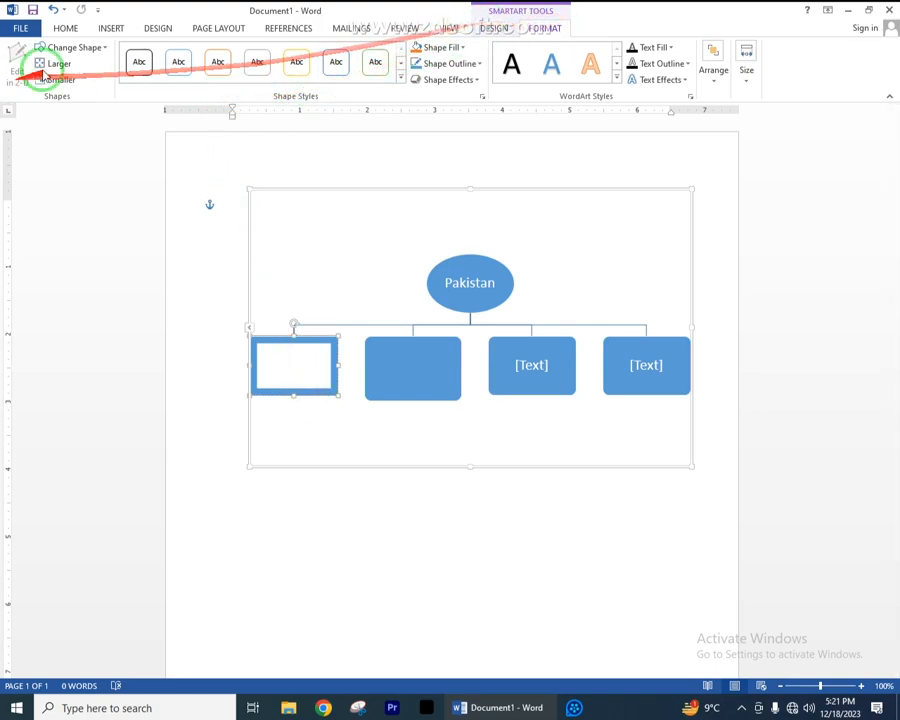
left_click(104, 48)
left_click(46, 79)
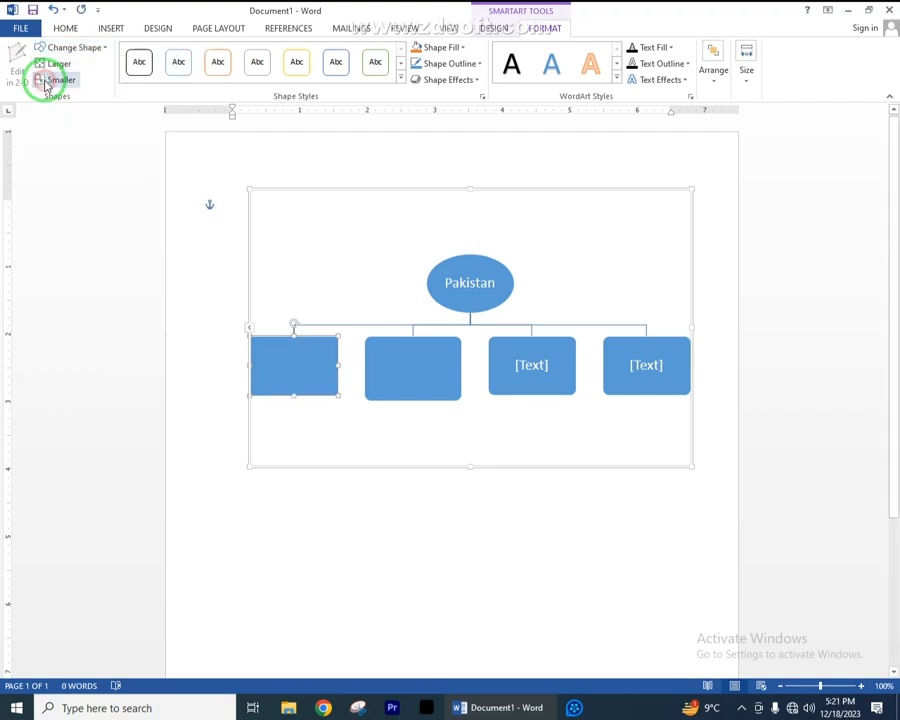
Enter "Punjab" as the text of the first box in the lower row
left_click(298, 365)
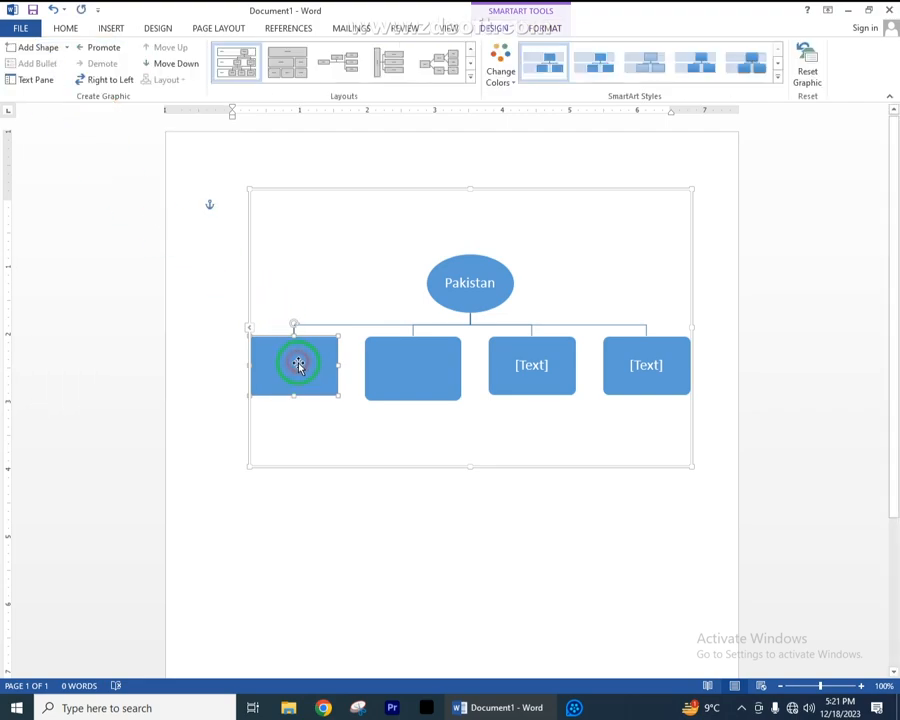
left_click(306, 365)
type("ad")
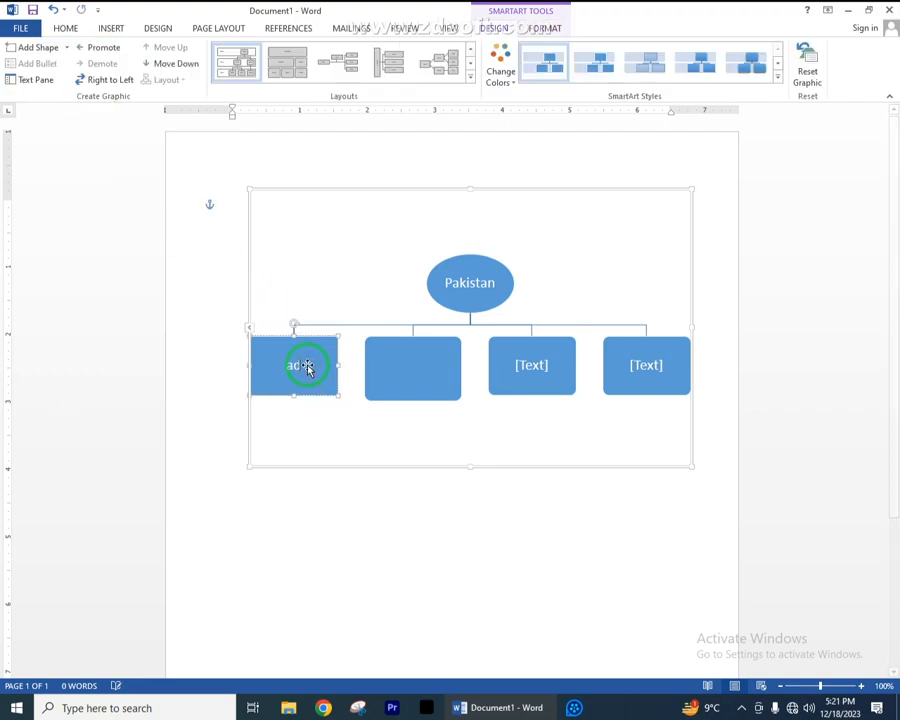
key("BackSpace")
key("BackSpace")
type("Punjab")
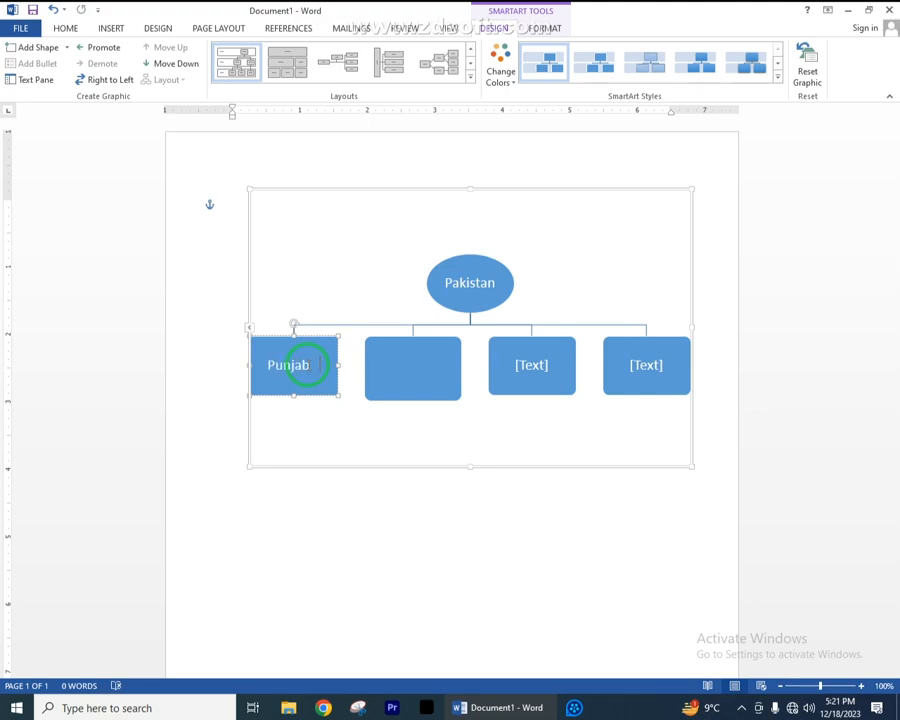
Enter "Sindh" in the second box and "KPK" in the third box of the lower row
left_click(434, 377)
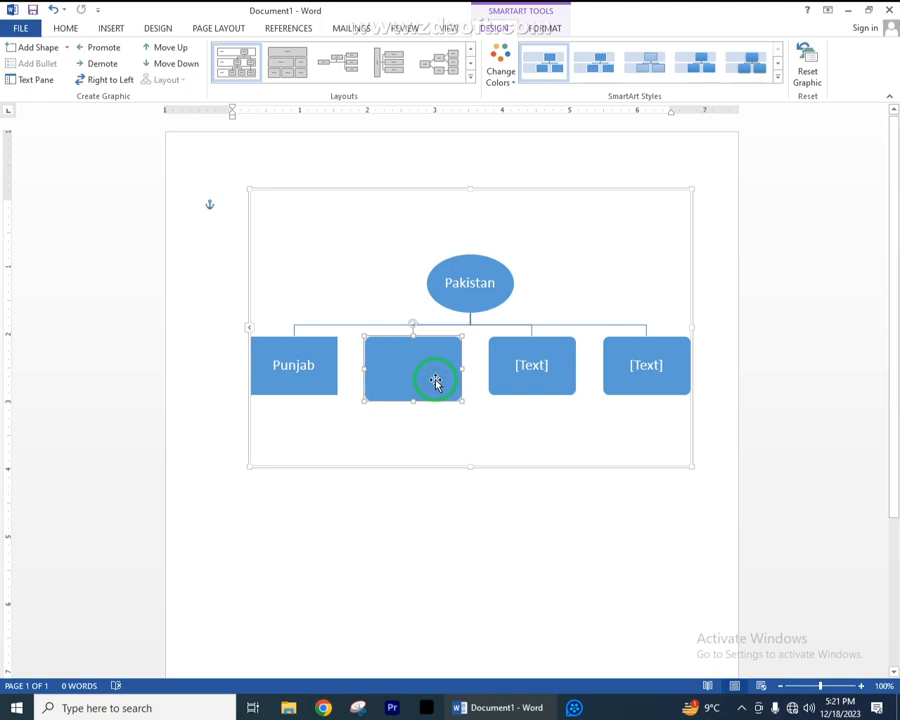
type("Sin")
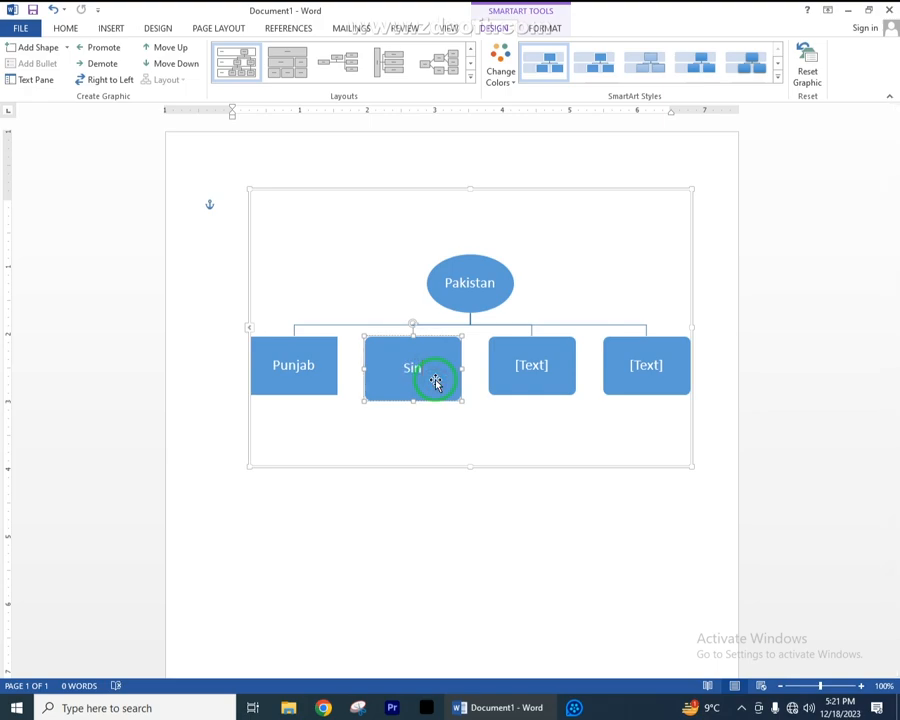
type("dh")
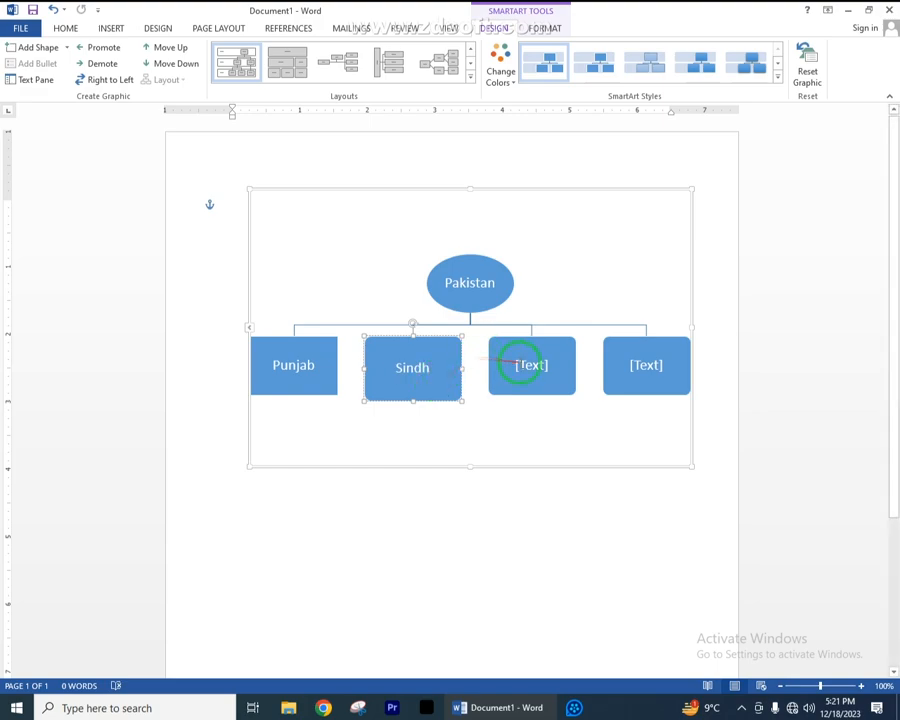
left_click(519, 365)
type("KPK")
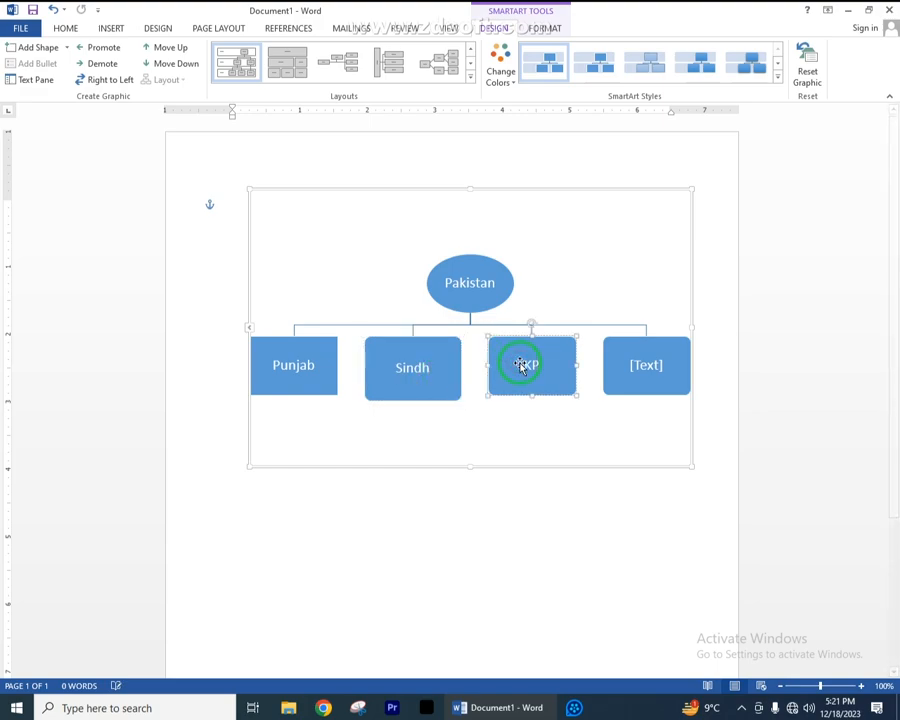
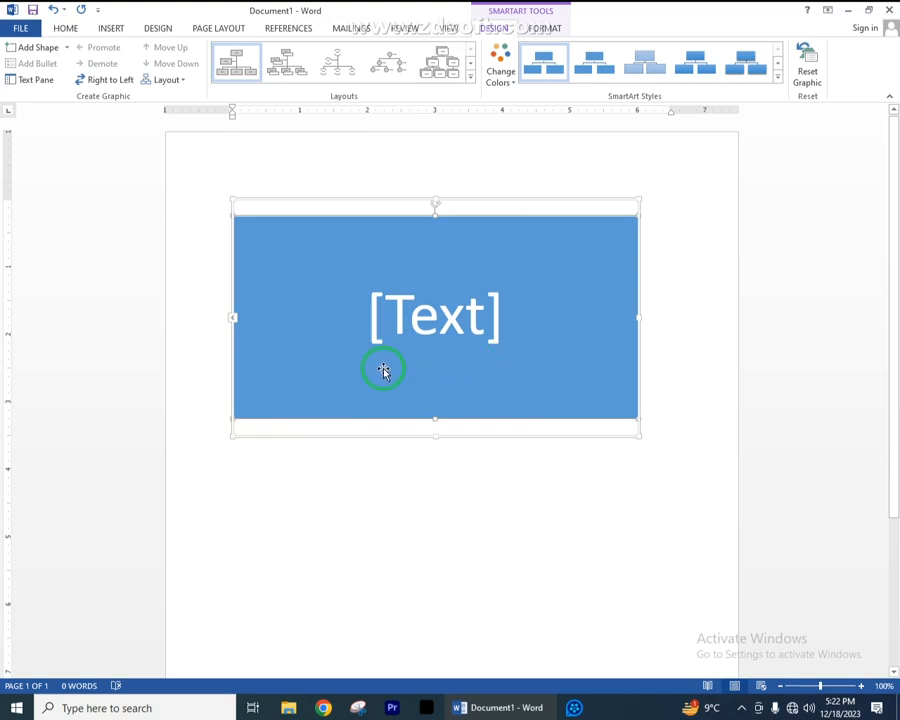
Show the single-box organization chart's text pane and move it over the chart's lower-left part
left_click(233, 322)
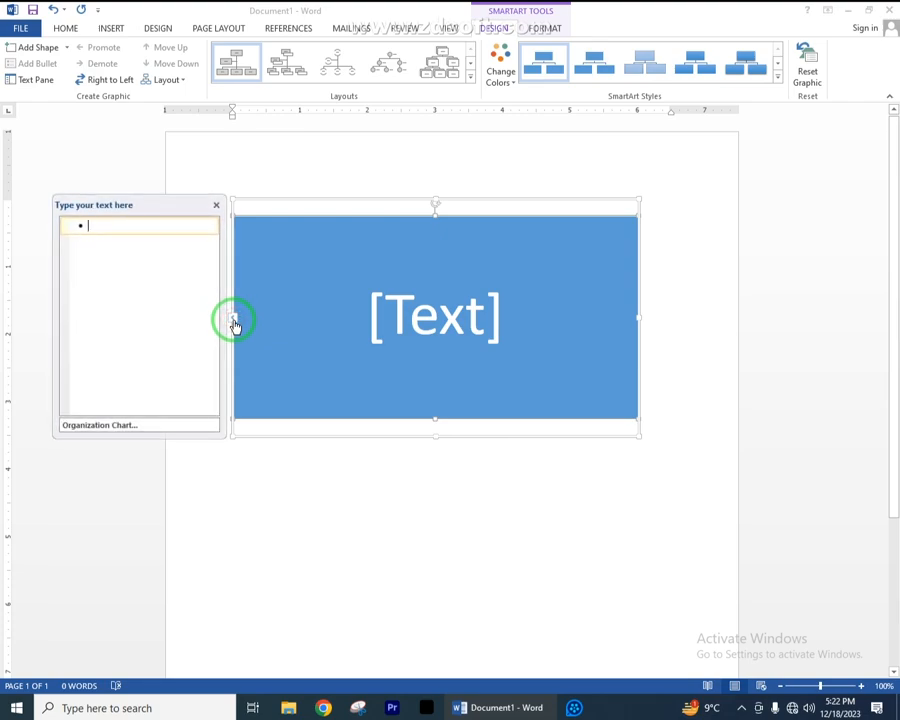
left_click(216, 205)
left_click(36, 80)
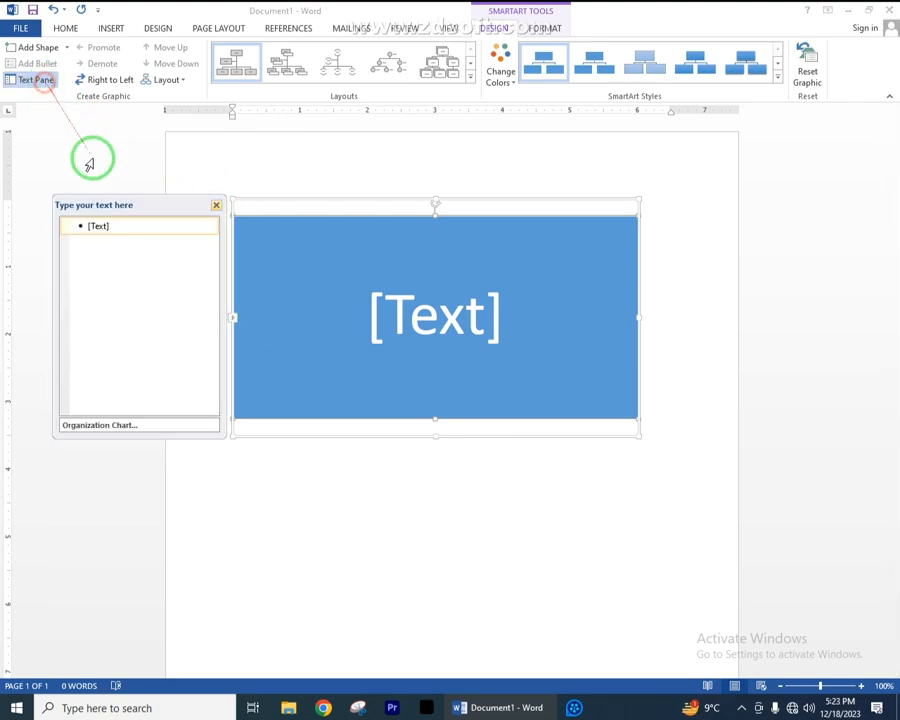
left_click_drag(151, 205, 283, 373)
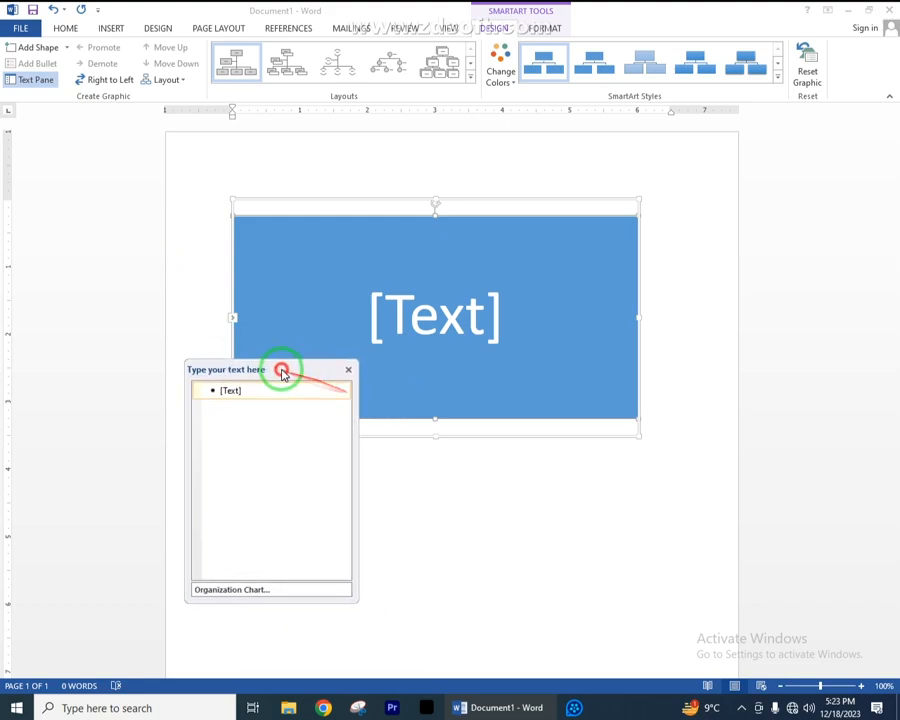
Enter "Computer" as the chart's top-level item, with "Output" and "Input" as its second-level items
left_click(232, 391)
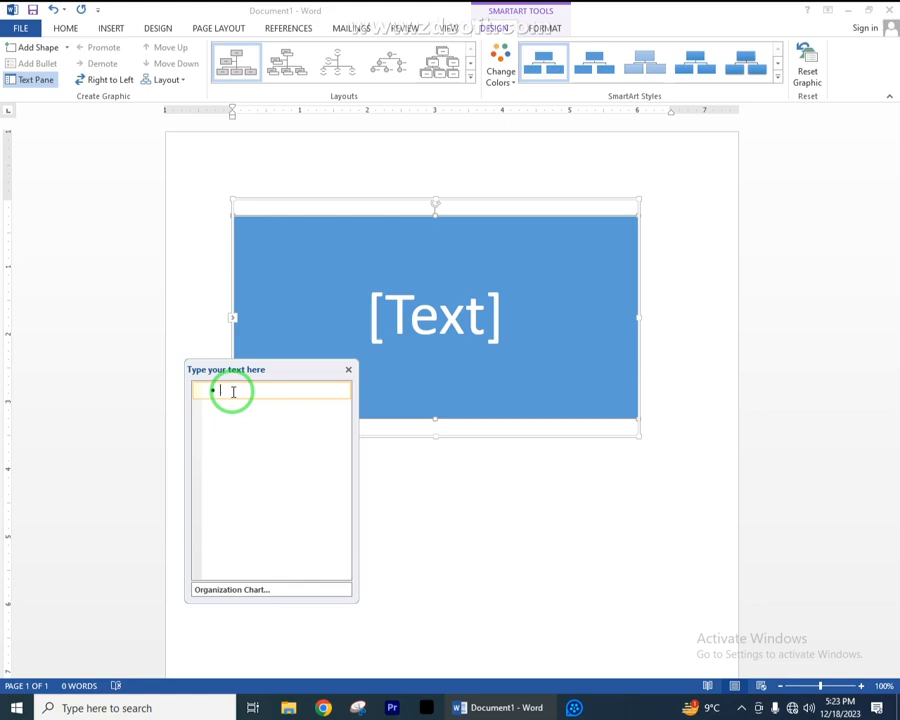
type("Computer")
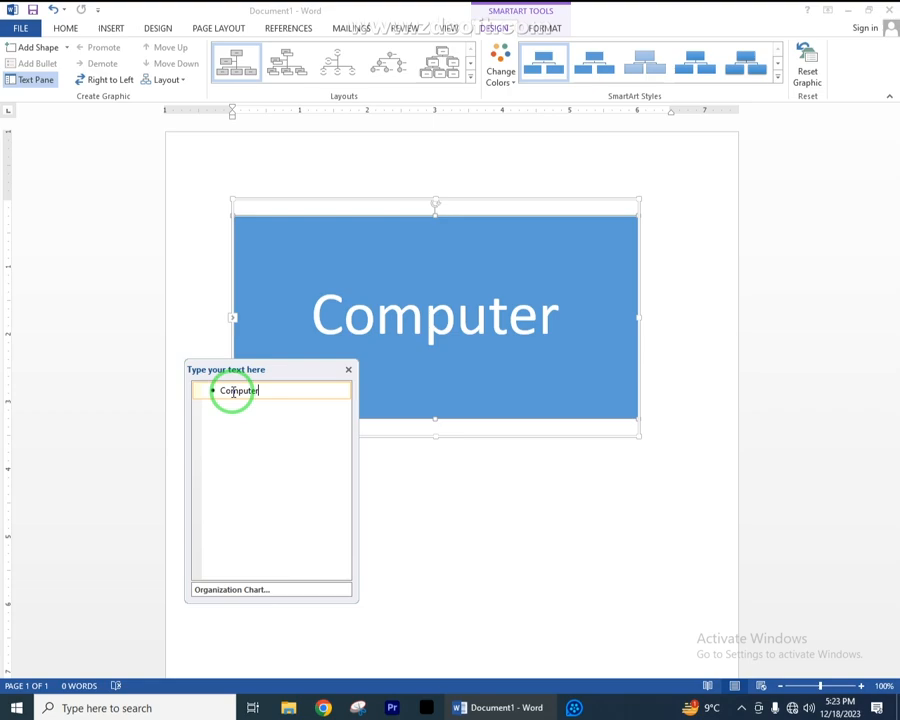
key("Return")
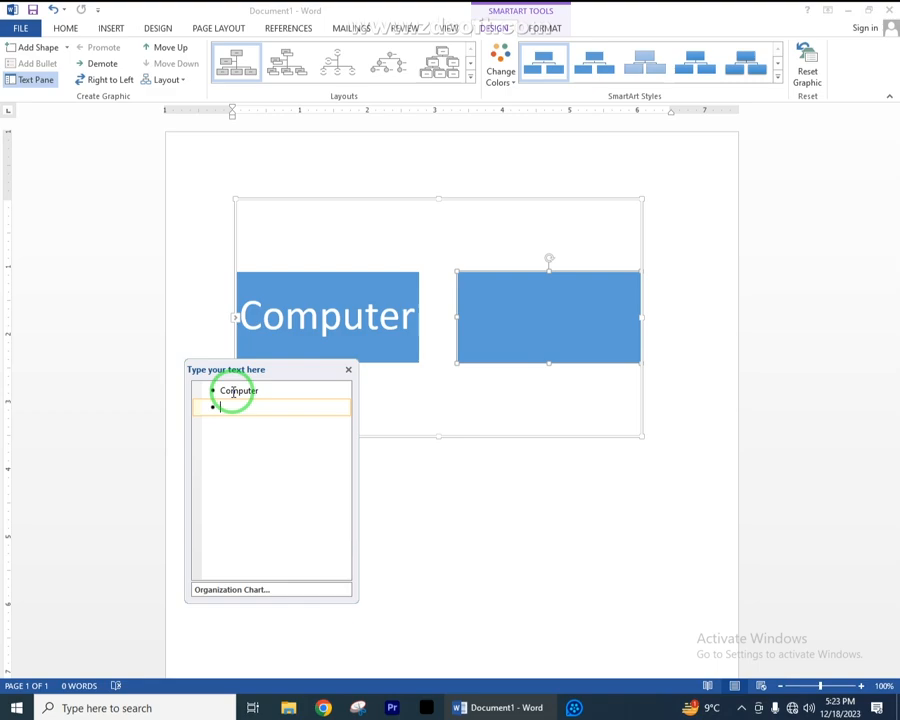
key("Tab")
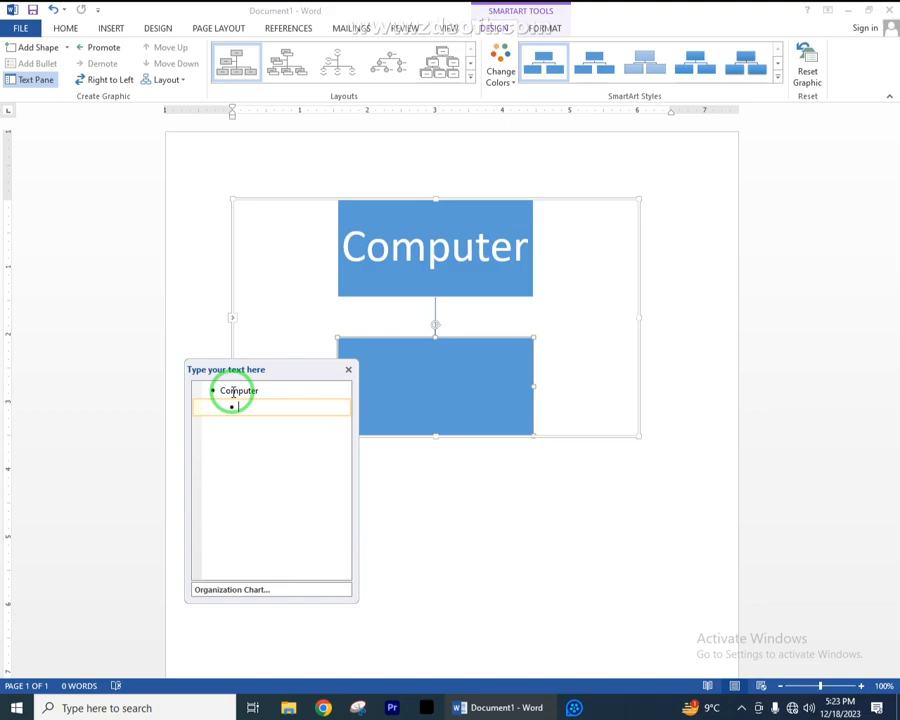
type("Output")
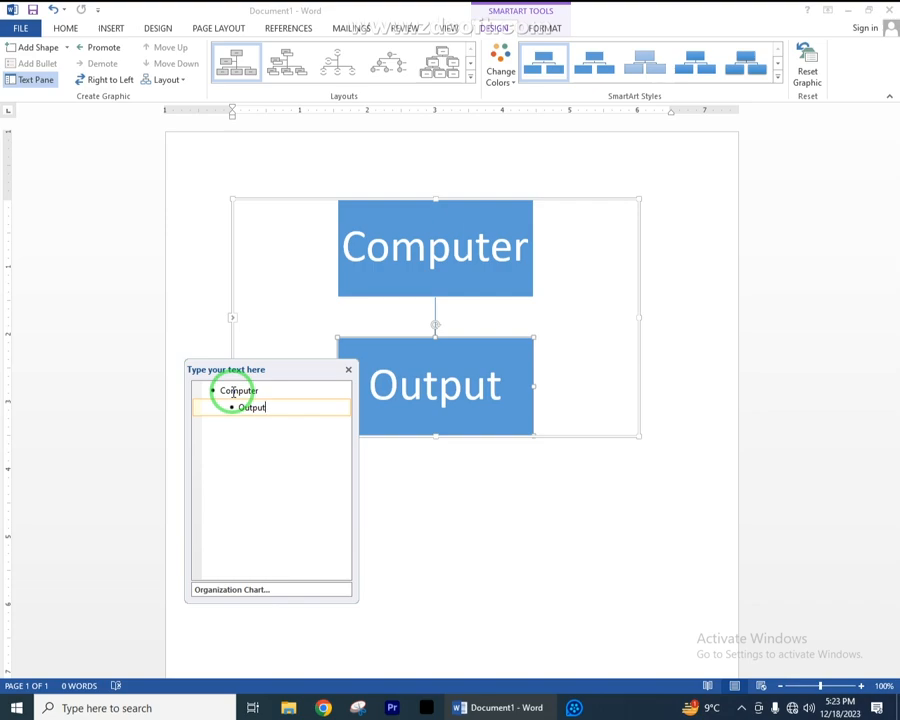
key("Return")
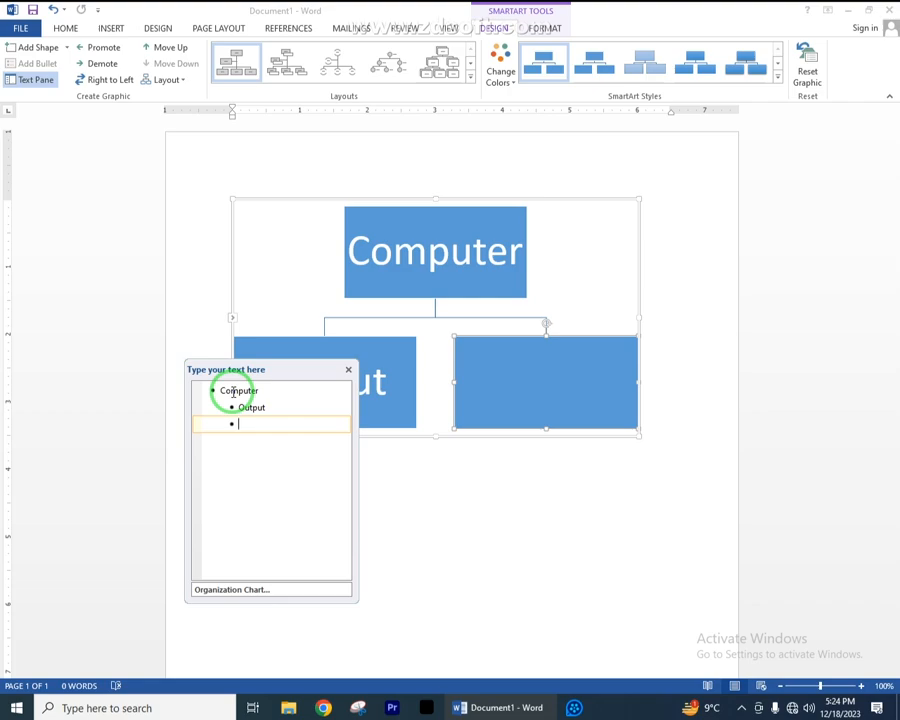
type("Input")
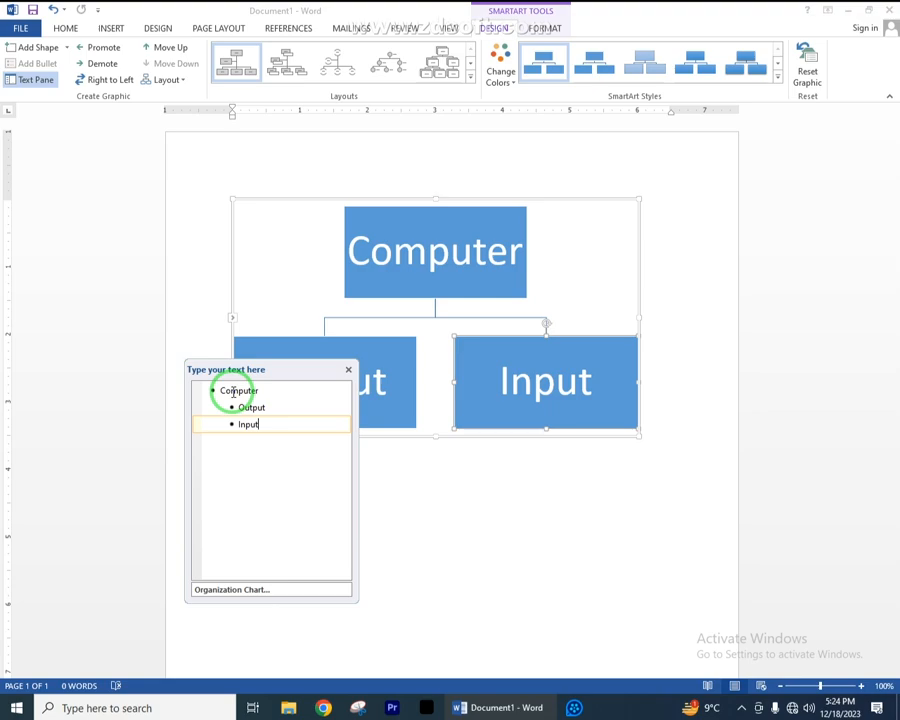
Add "Speaker", "Screen", "Printer" and "Headphone" as third-level items beneath Output
key("Up")
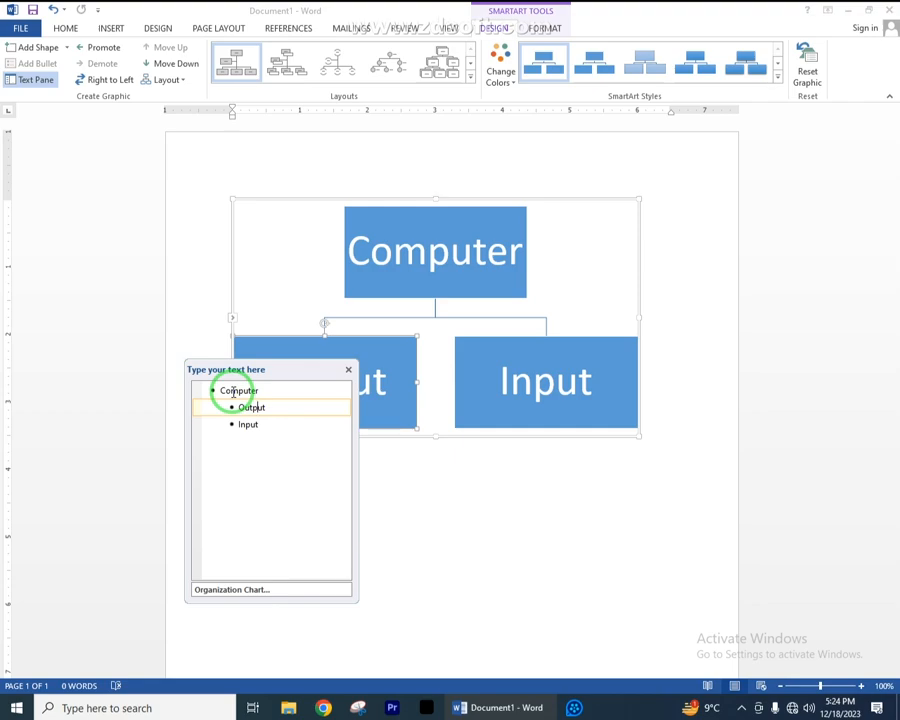
key("Return")
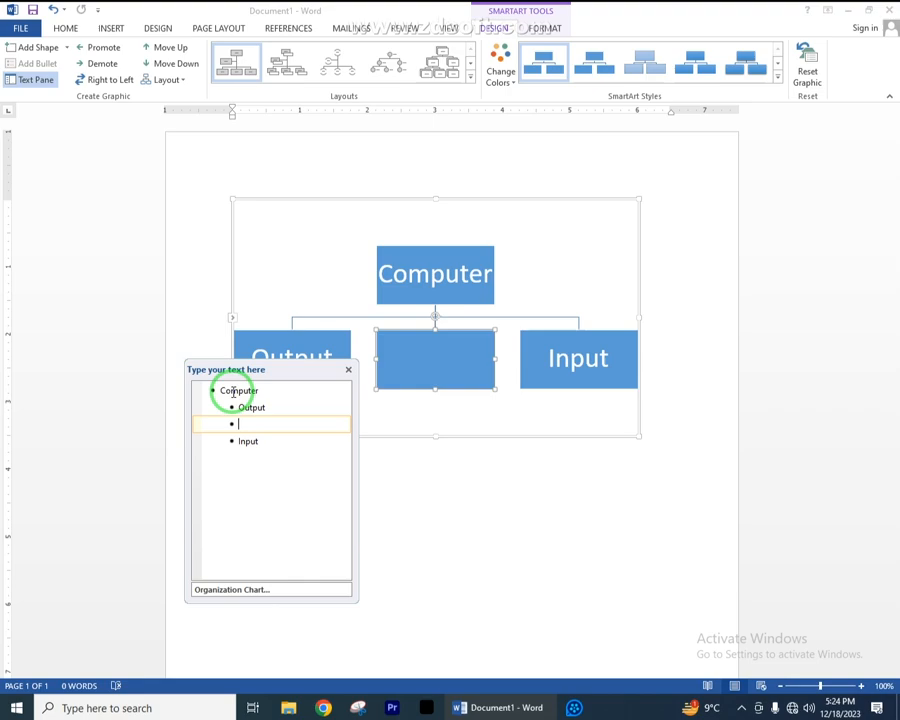
key("Tab")
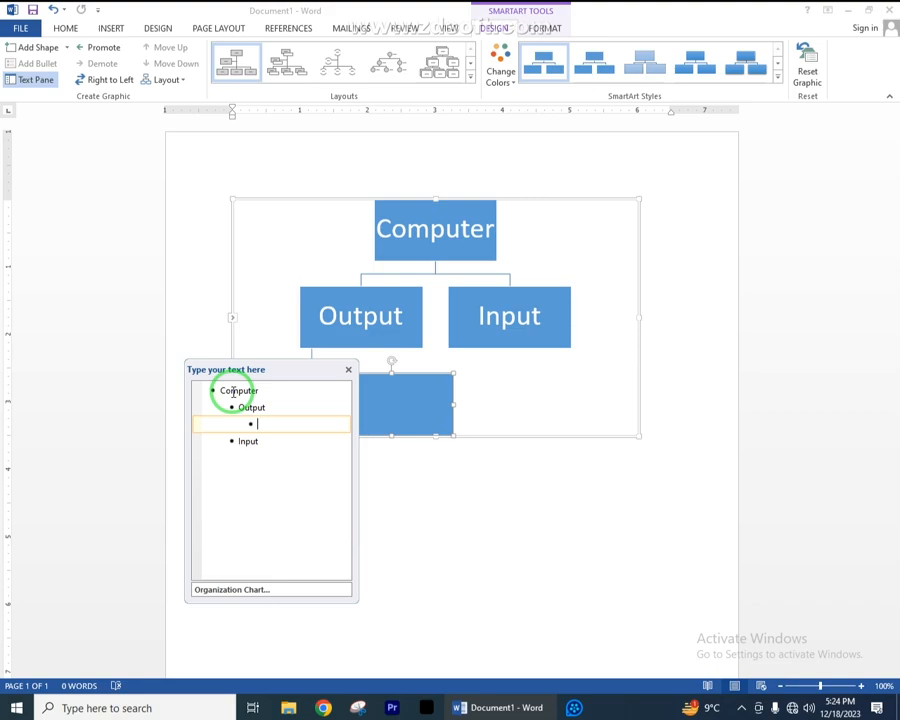
type("Speaker")
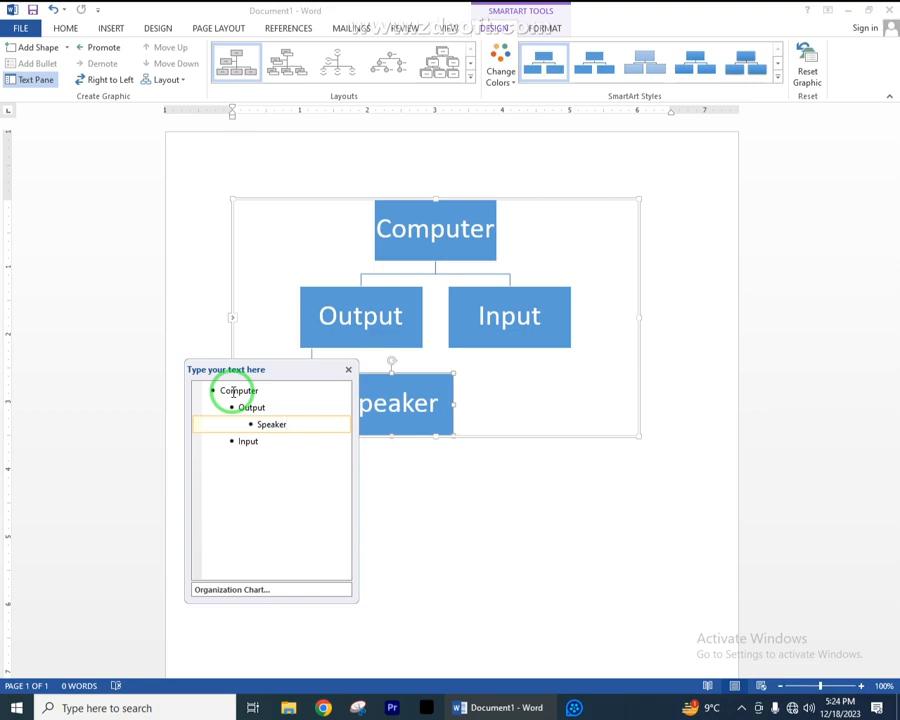
key("Return")
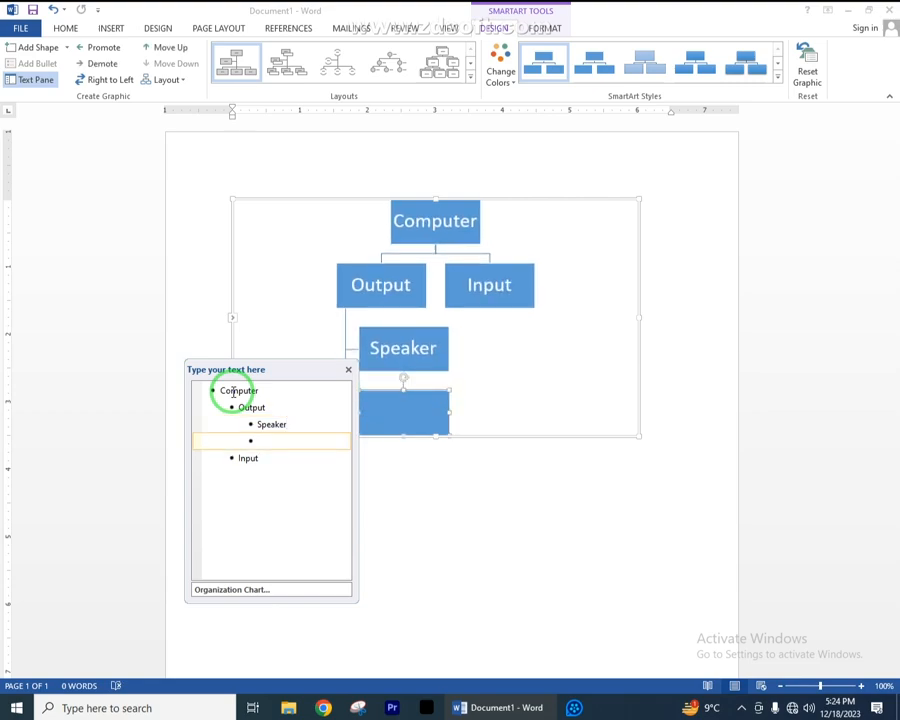
type("Screen")
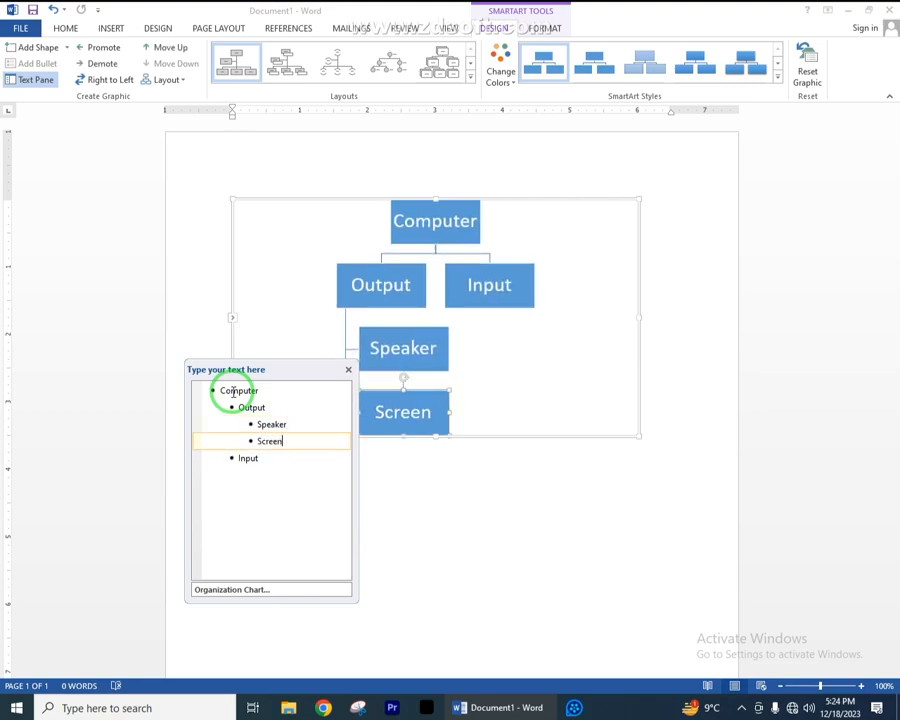
key("Return")
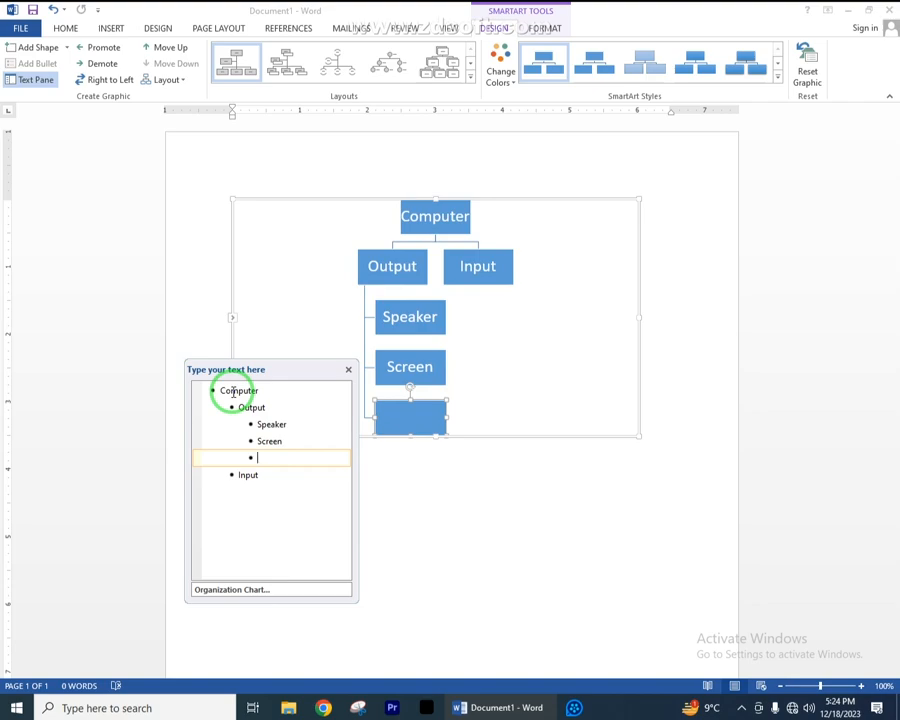
type("Printer")
key("Return")
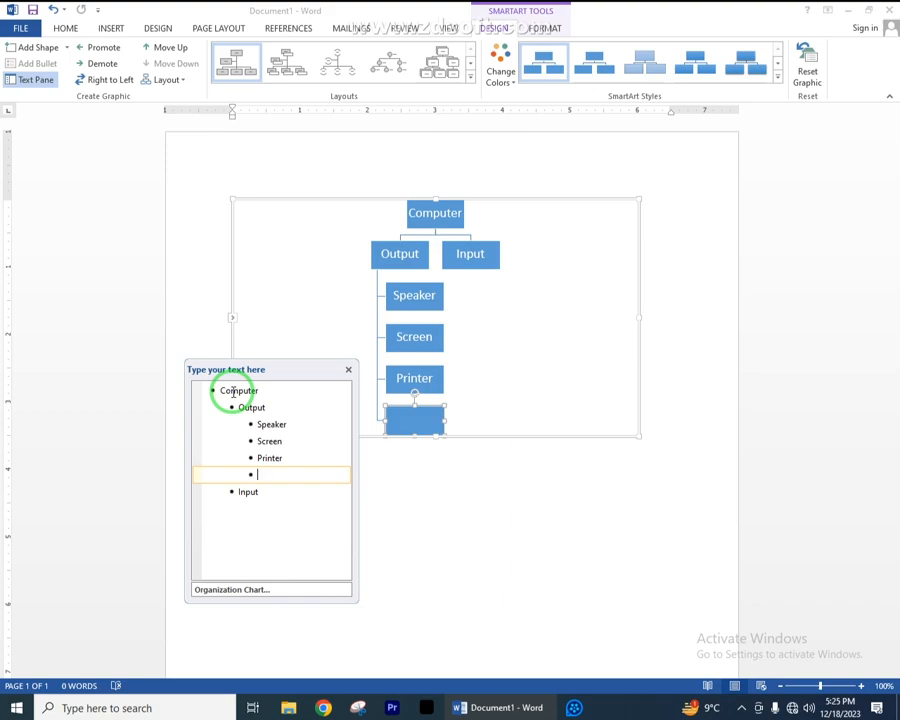
type("Headphone")
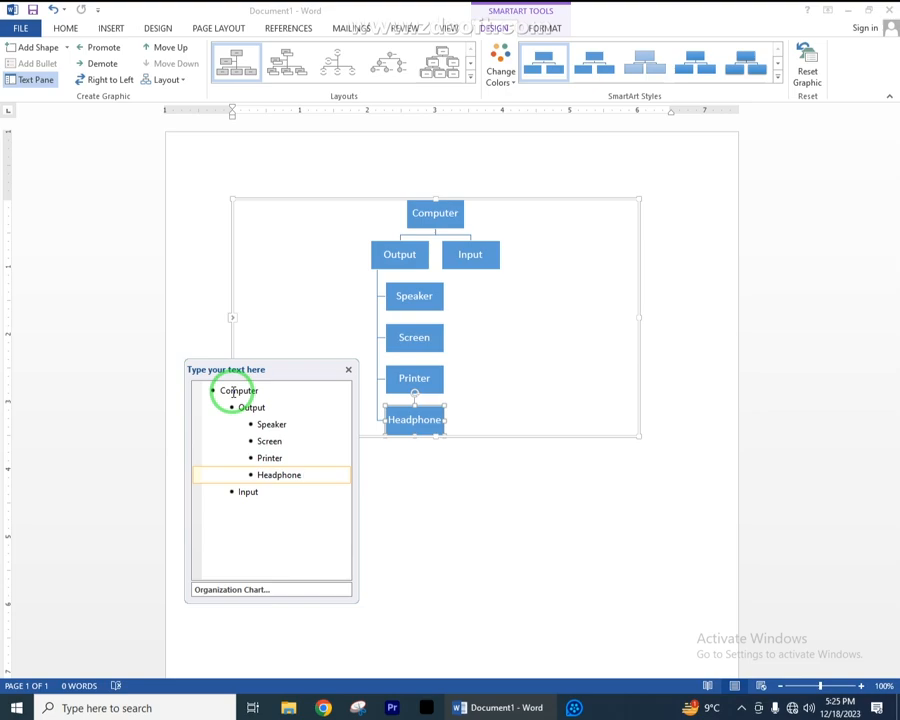
Add "Mouse", "Keyboard", "Scanner" and "Driver" as third-level items beneath Input, and close the text pane
mouse_move(215, 402)
left_mouse_down()
mouse_move(193, 419)
mouse_move(228, 510)
left_mouse_up()
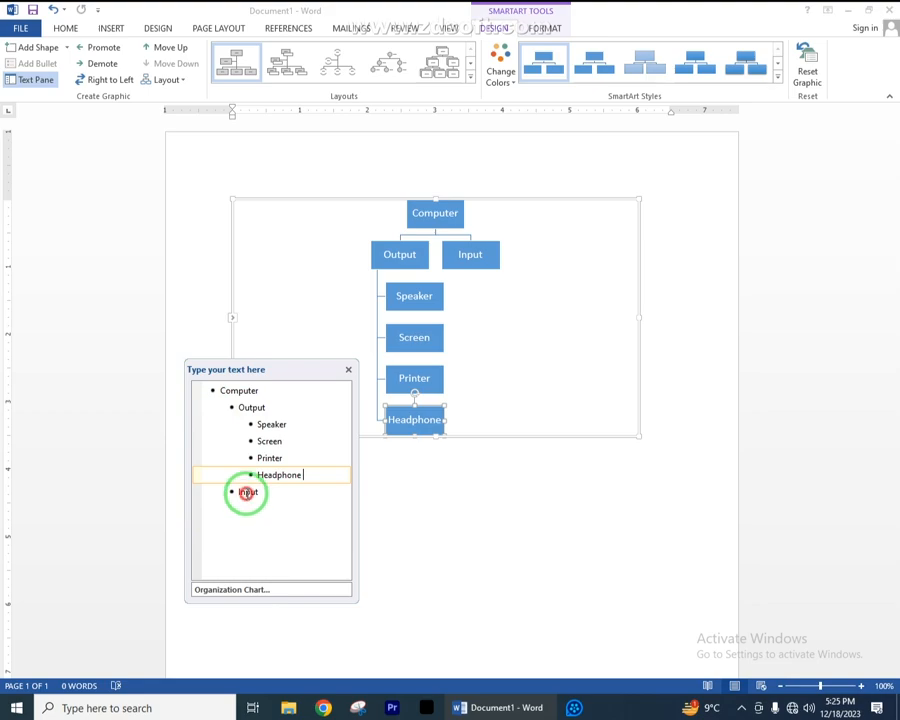
left_click(246, 491)
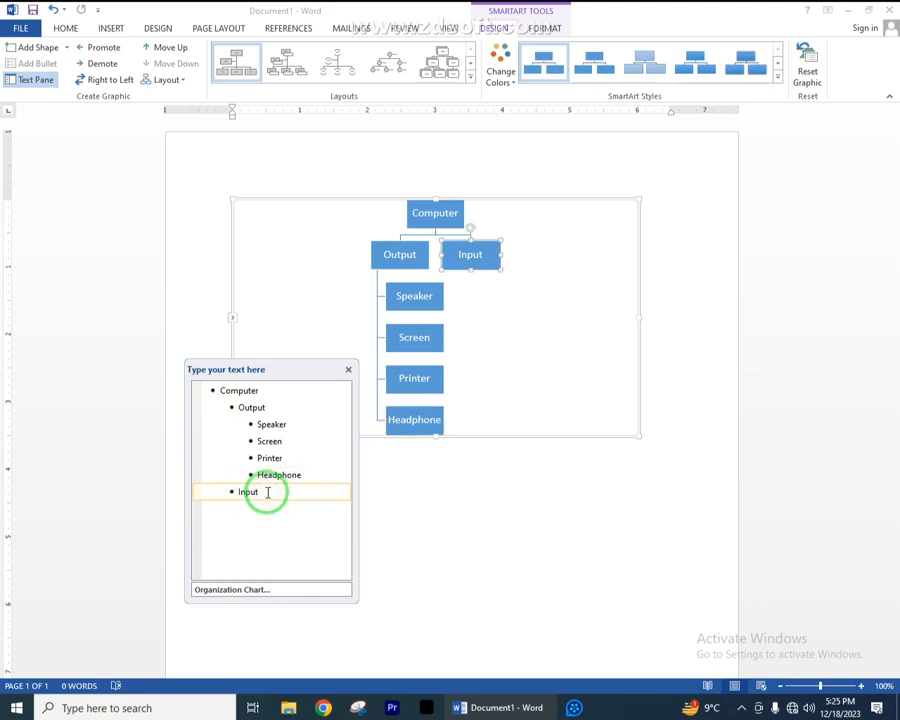
key("Return")
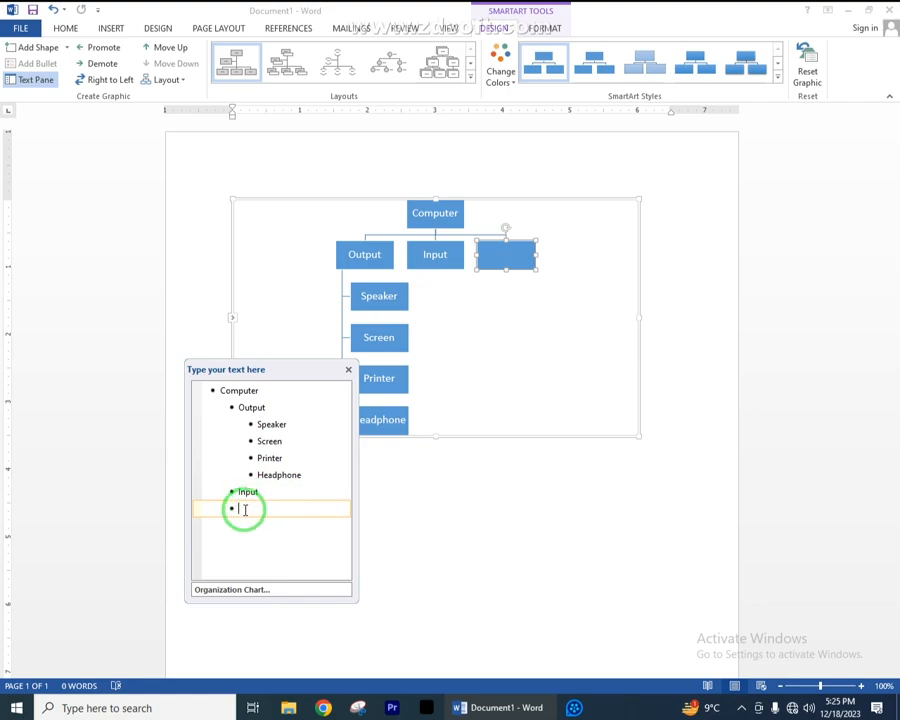
key("Tab")
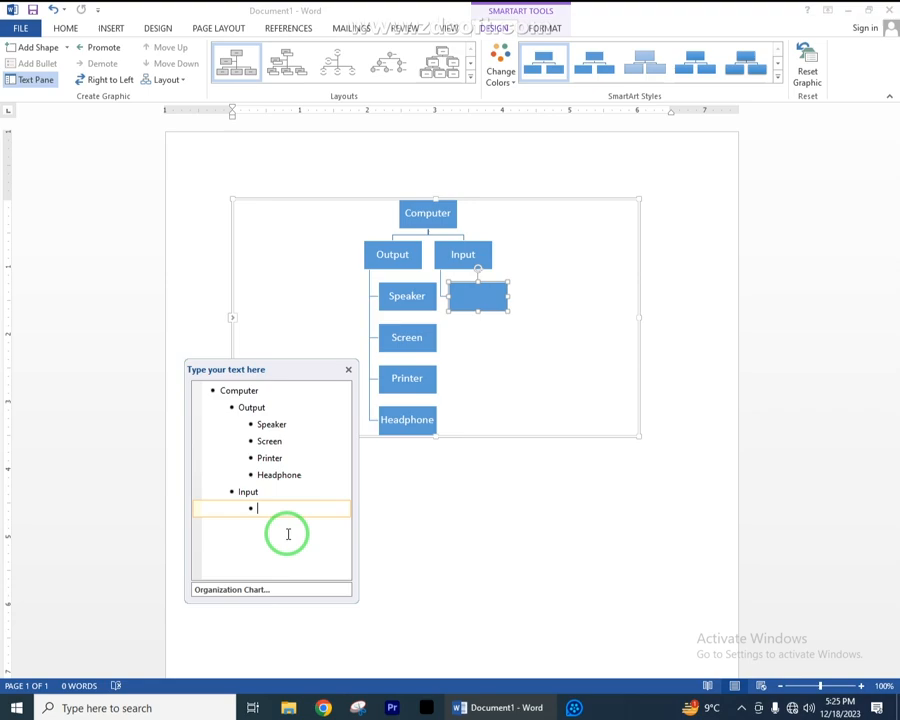
type("Mouse")
key("Return")
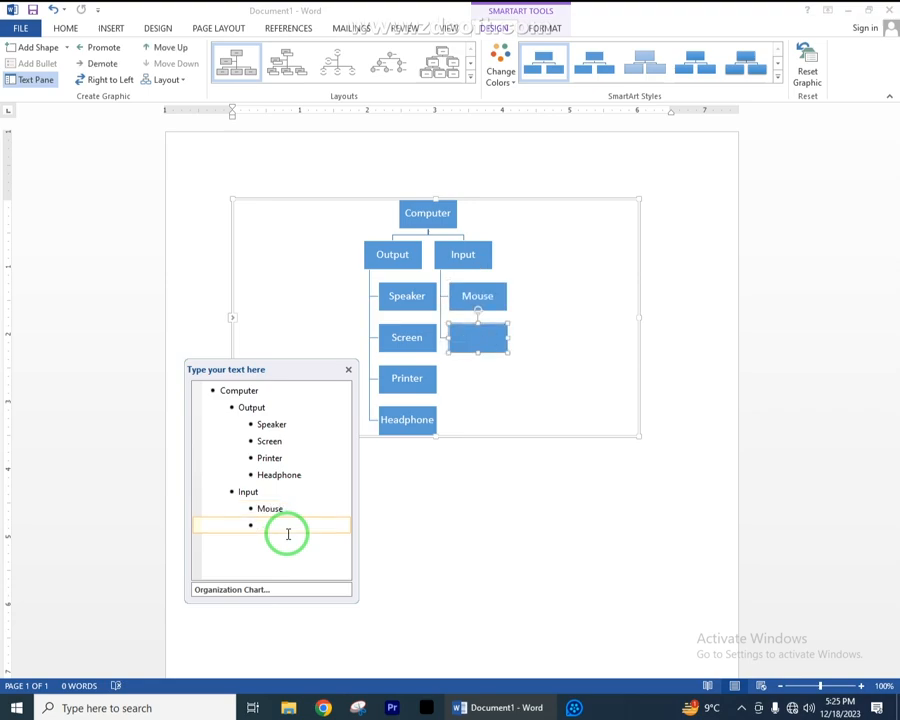
type("Keyboard")
key("Return")
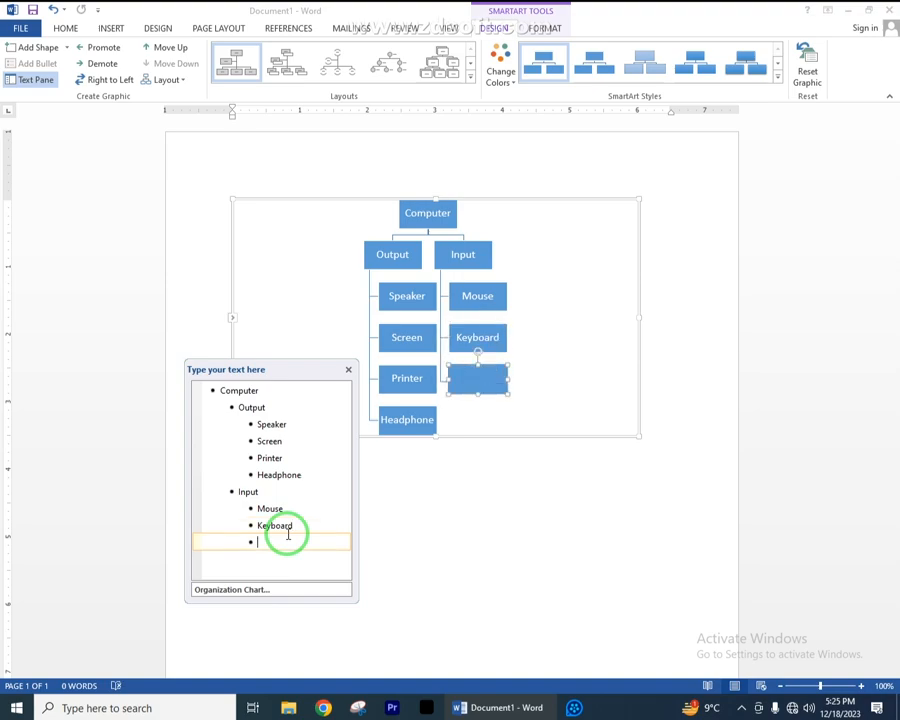
type("Scanner")
key("Return")
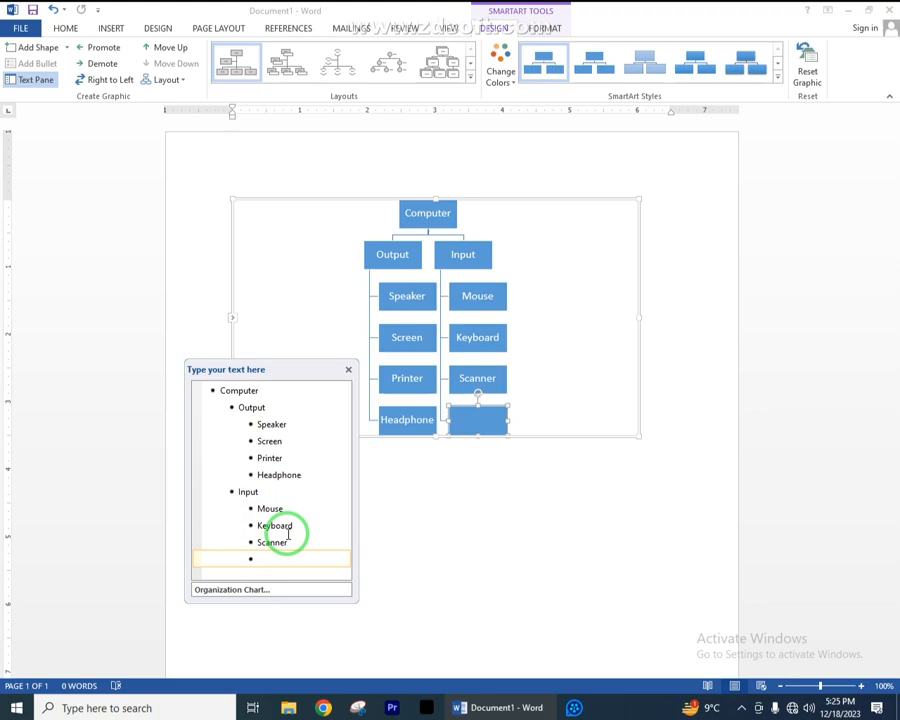
type("Driver")
left_click(349, 368)
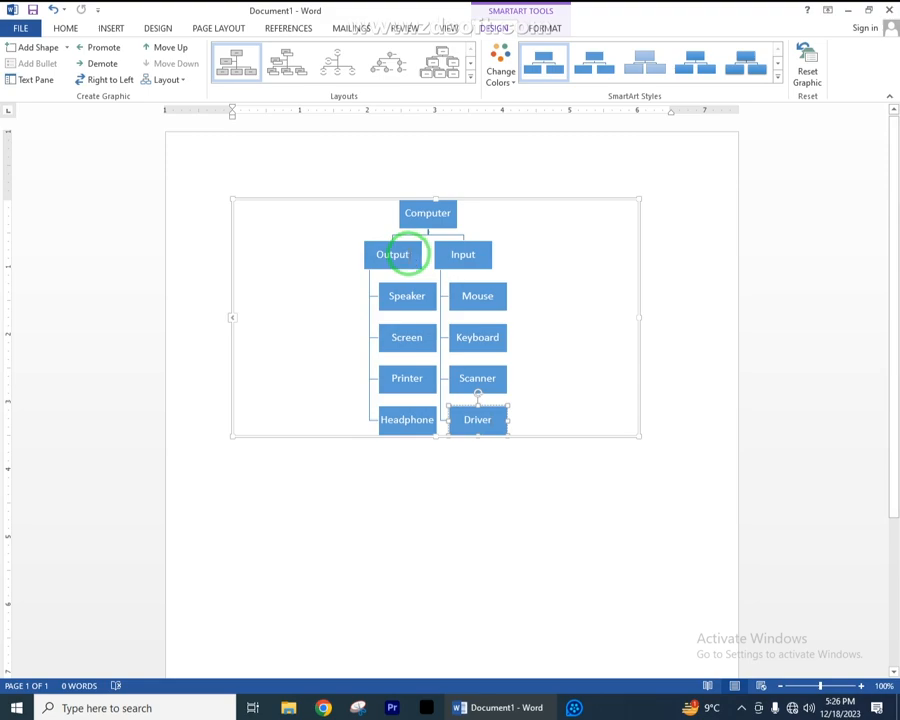
Set the whole chart's font size to 18 and enlarge its frame until it nearly reaches the page's right edge
left_click(393, 253)
left_click(402, 296)
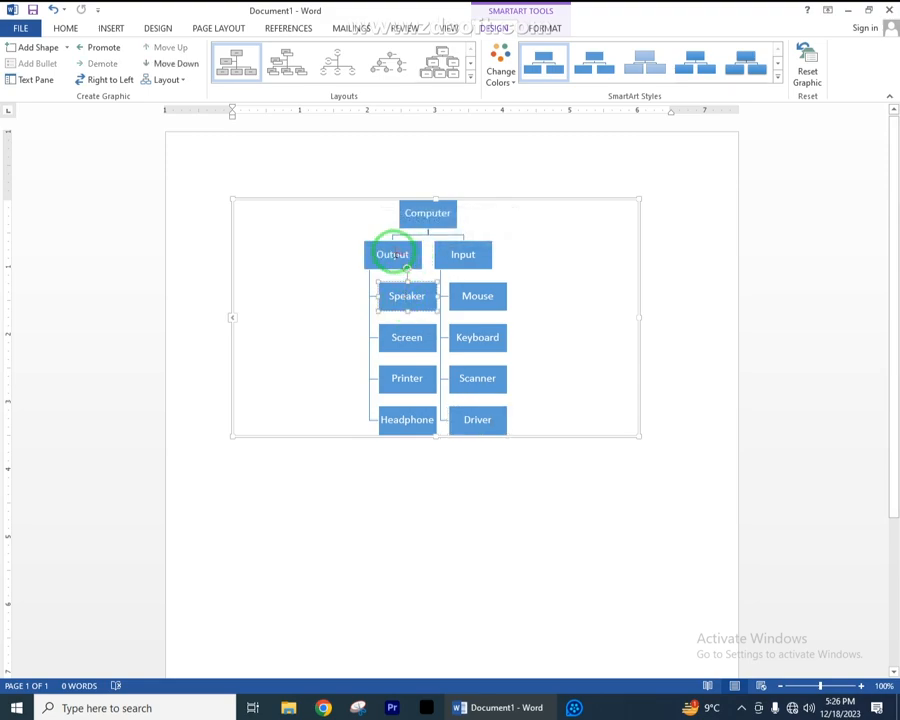
left_click(269, 203)
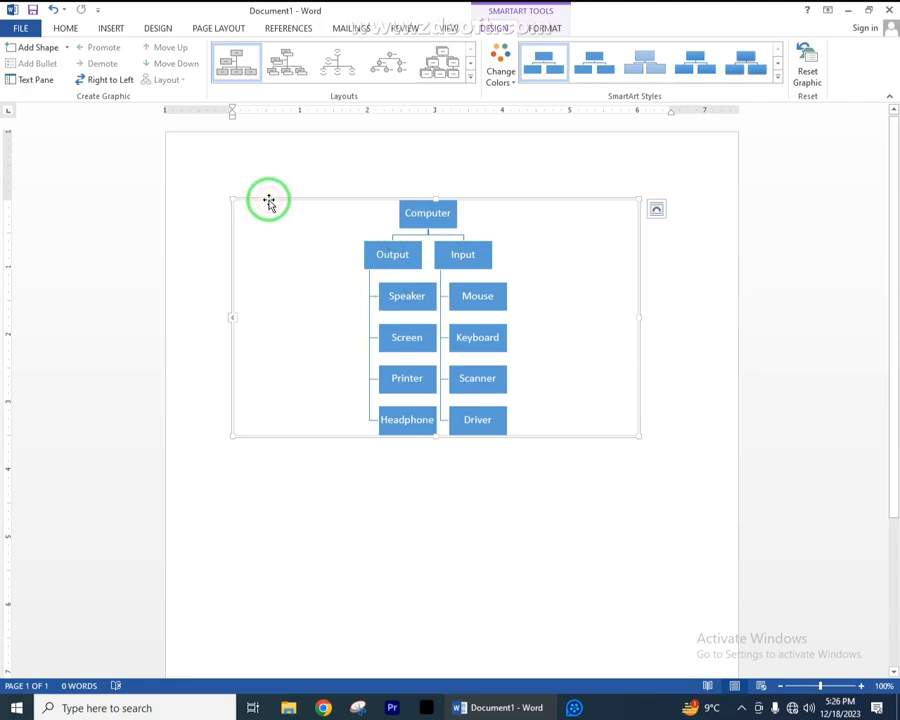
left_click(68, 28)
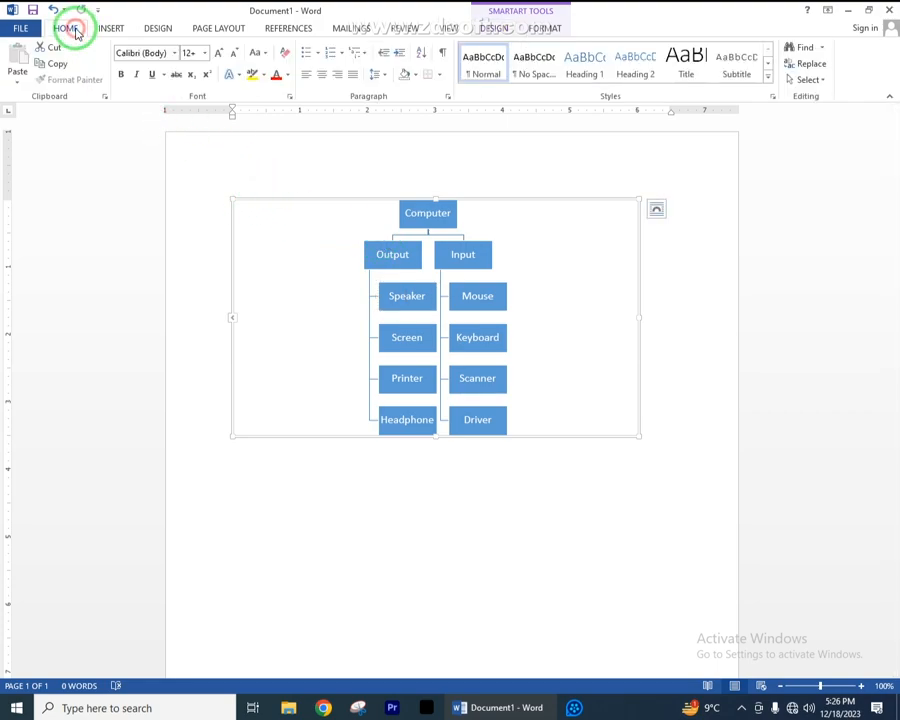
left_click(204, 53)
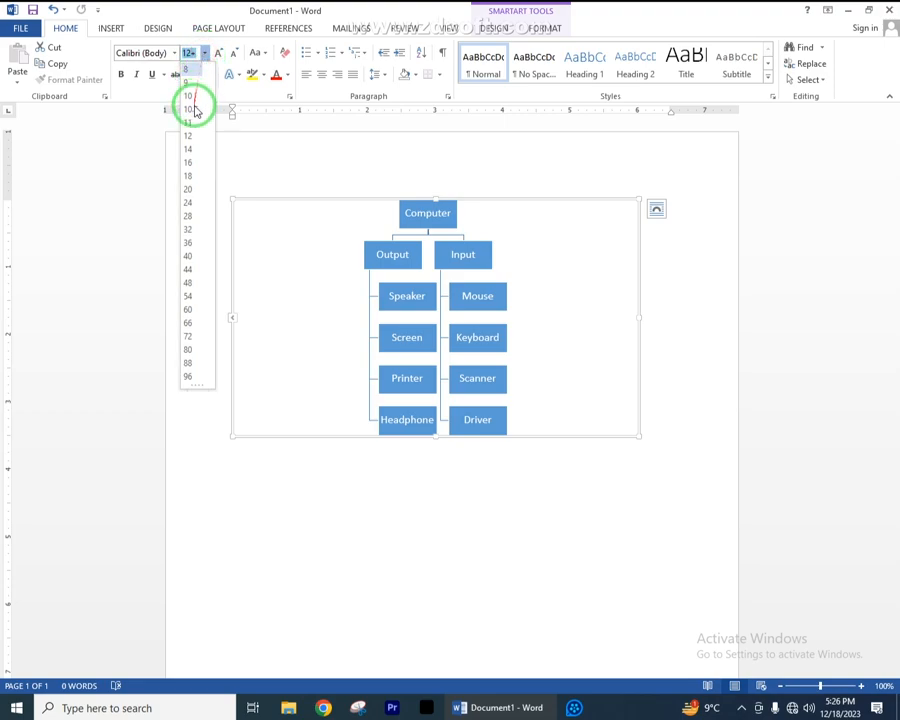
left_click(187, 176)
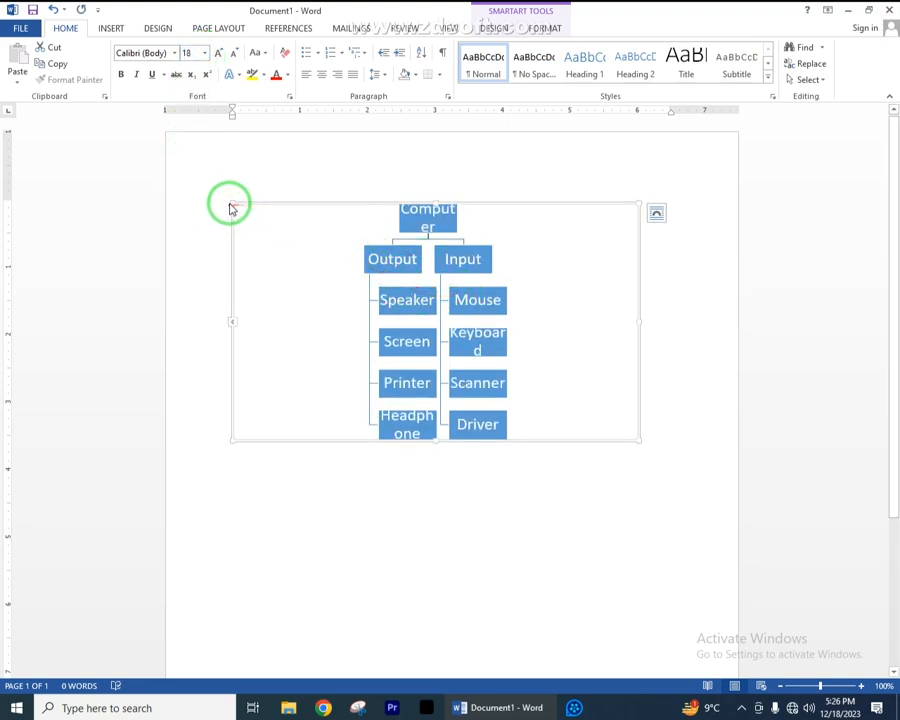
left_click_drag(227, 197, 182, 170)
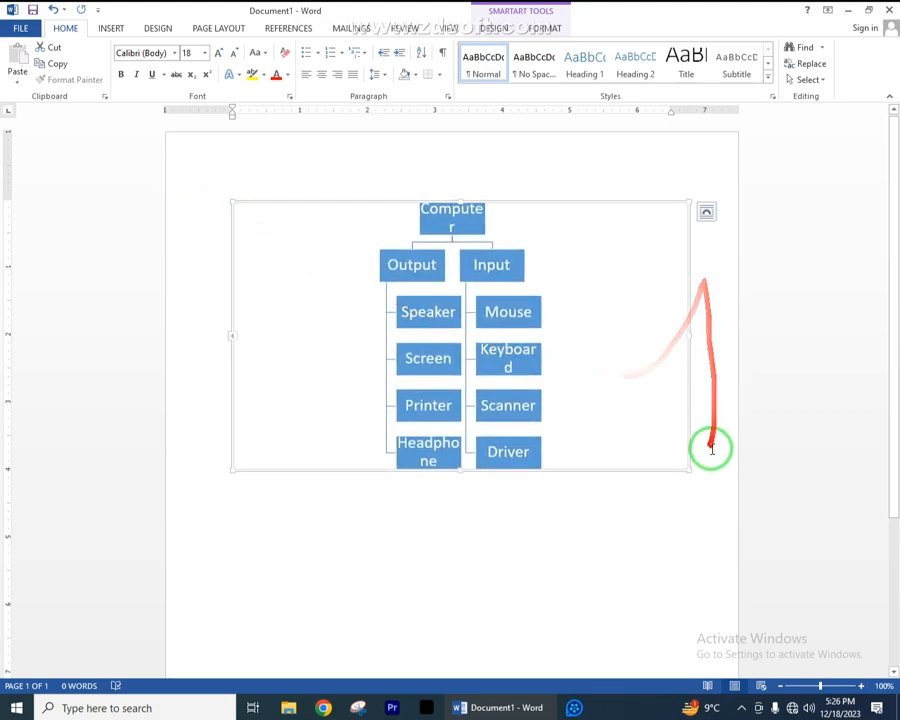
left_click_drag(686, 472, 711, 474)
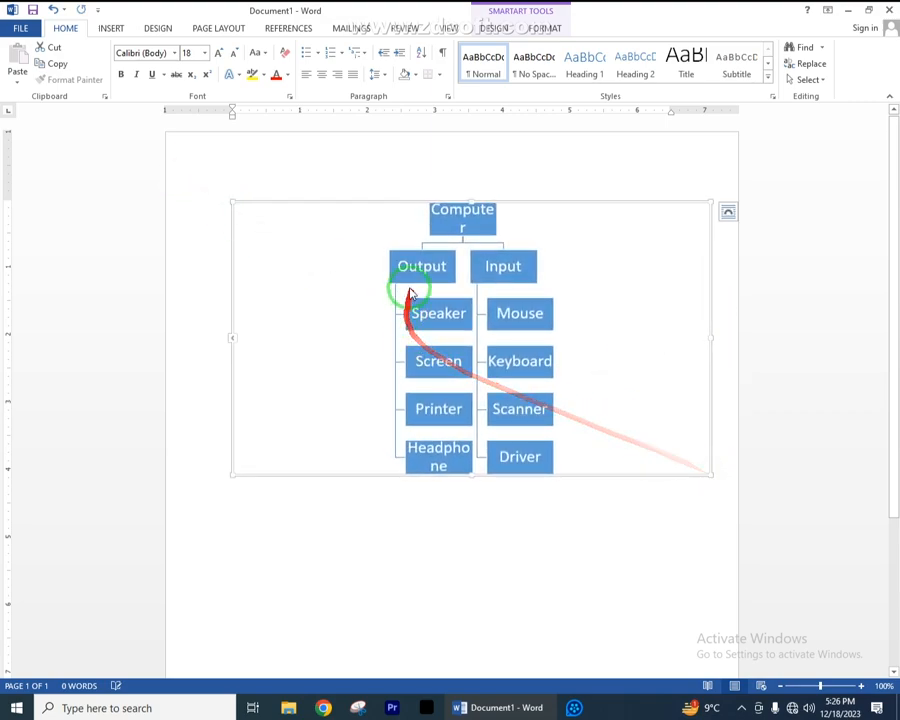
Enlarge the Computer box so it spans roughly the combined width of the Output and Input boxes
left_click(478, 227)
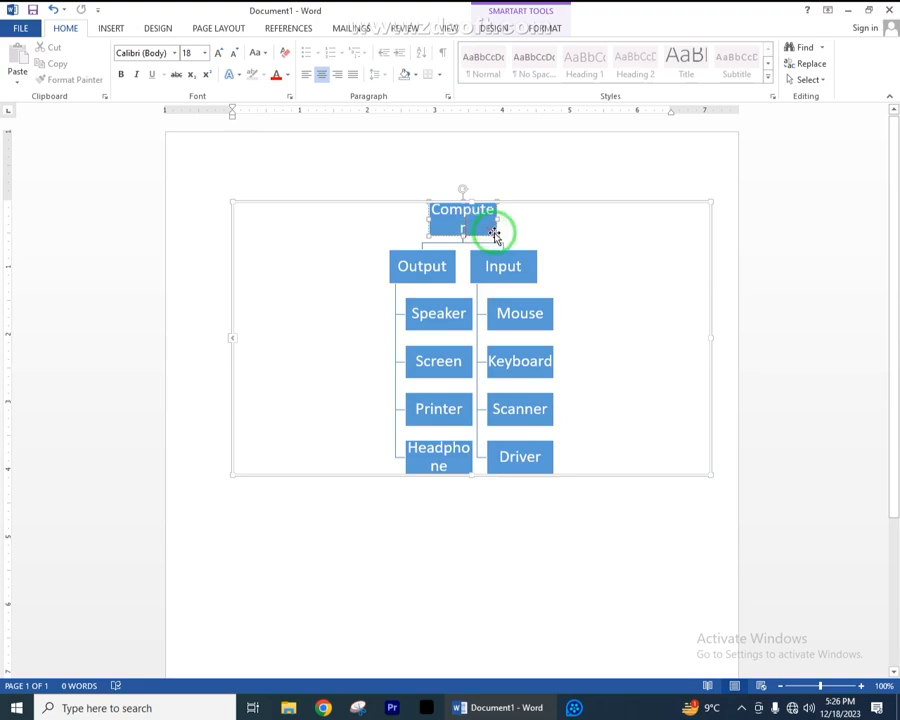
left_click_drag(497, 234, 519, 237)
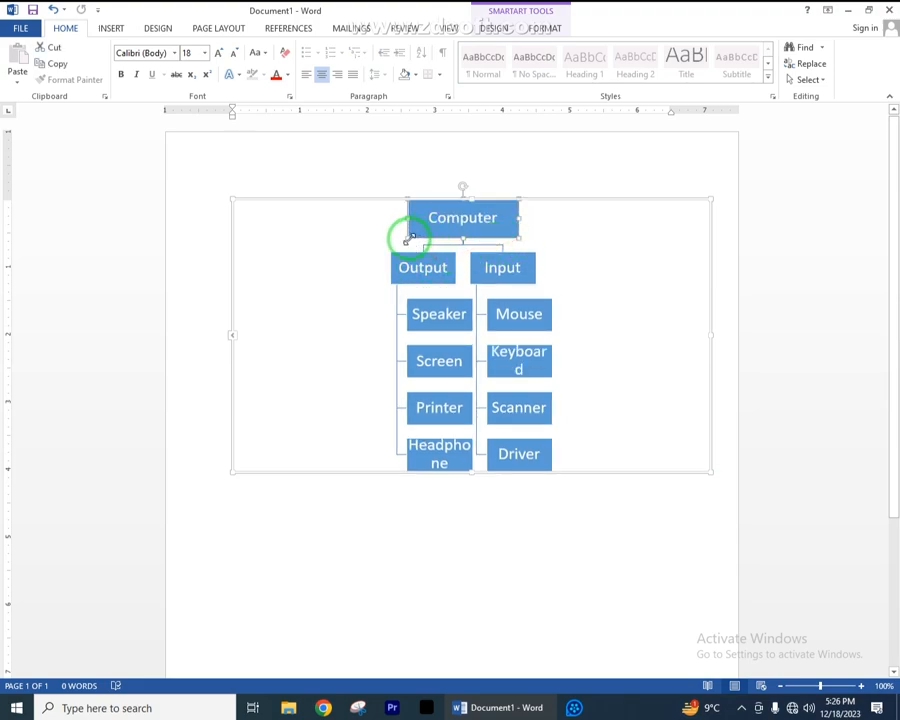
left_click_drag(407, 239, 387, 242)
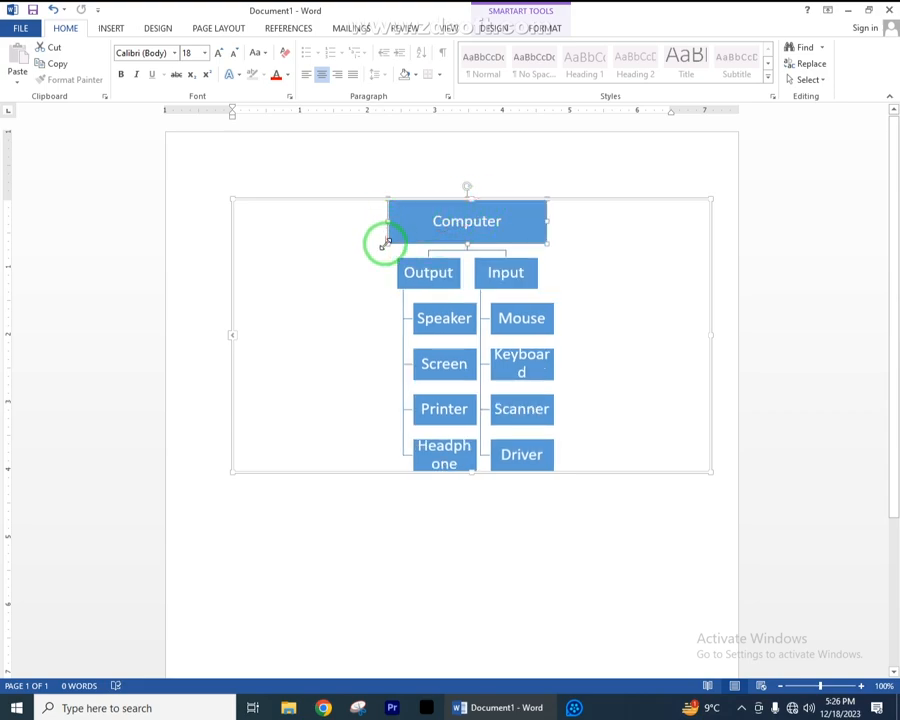
left_click(567, 201)
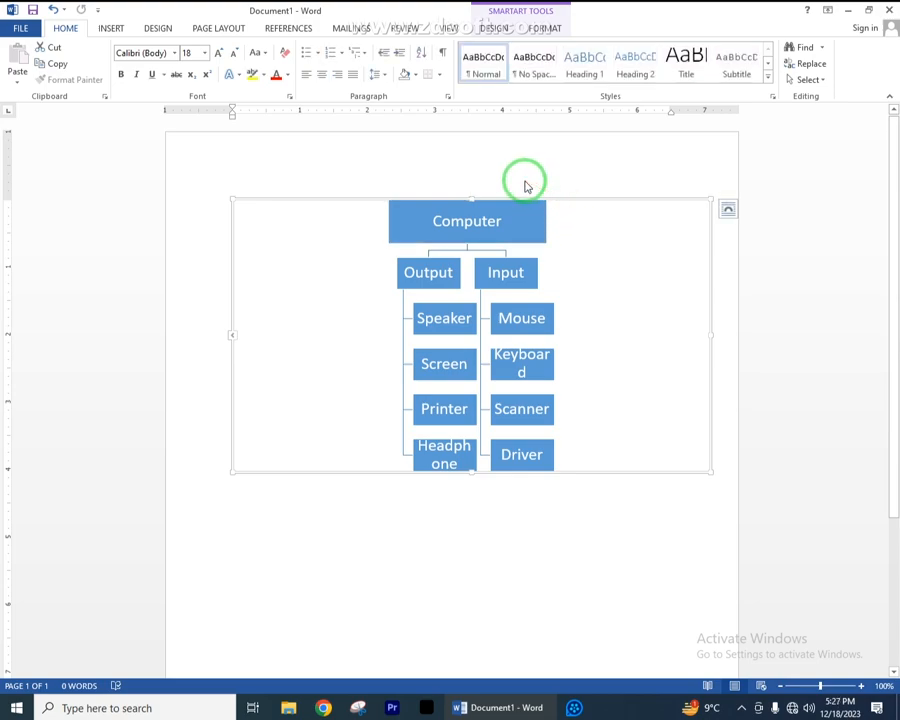